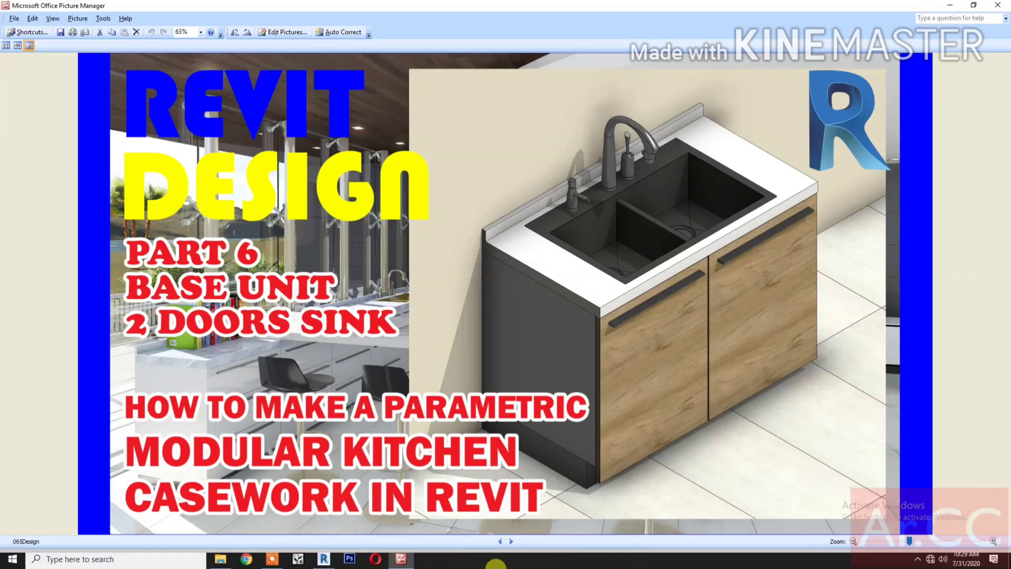
- Switch from Picture Manager to the Revit Casework Design project window
left_click(324, 560)
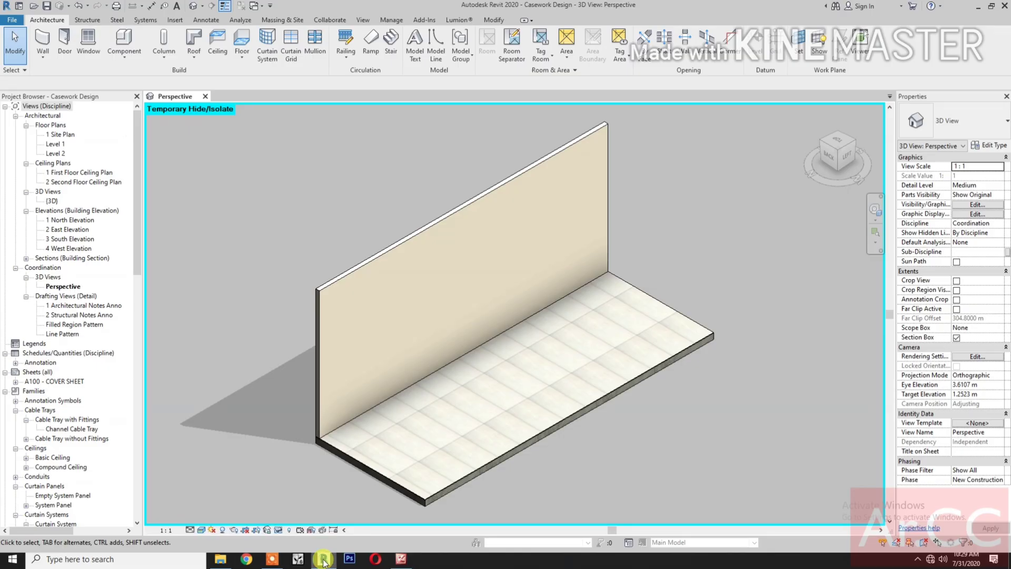
- Copy and paste the Base Unit 1 Door family file within the Youtube Casework folder
left_click(214, 561)
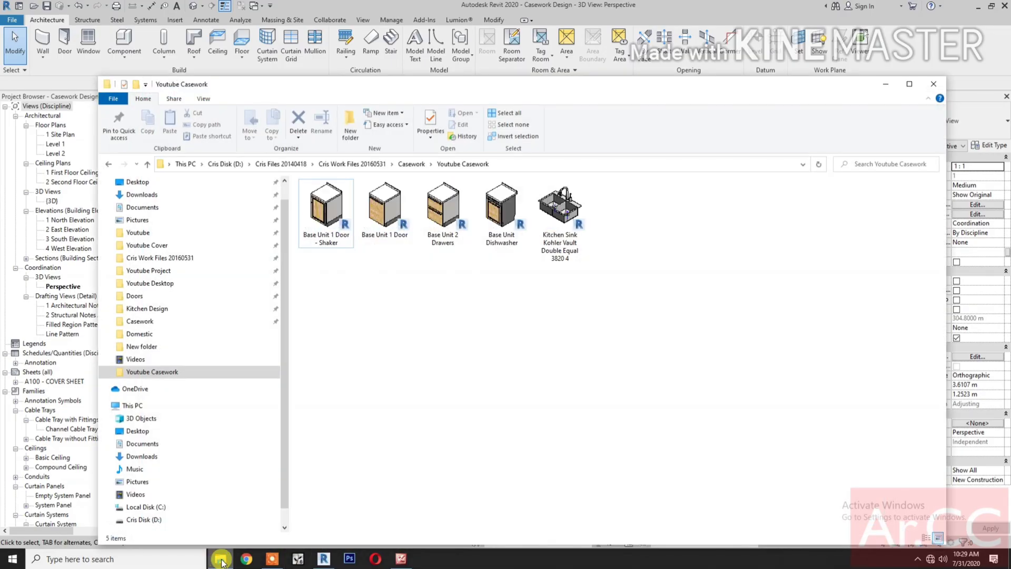
right_click(382, 217)
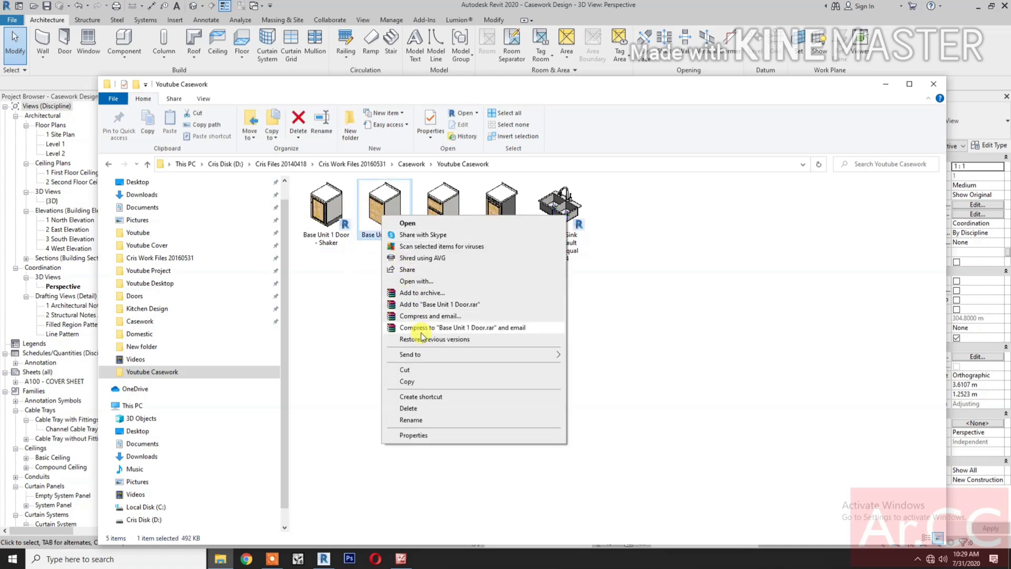
left_click(418, 381)
right_click(407, 378)
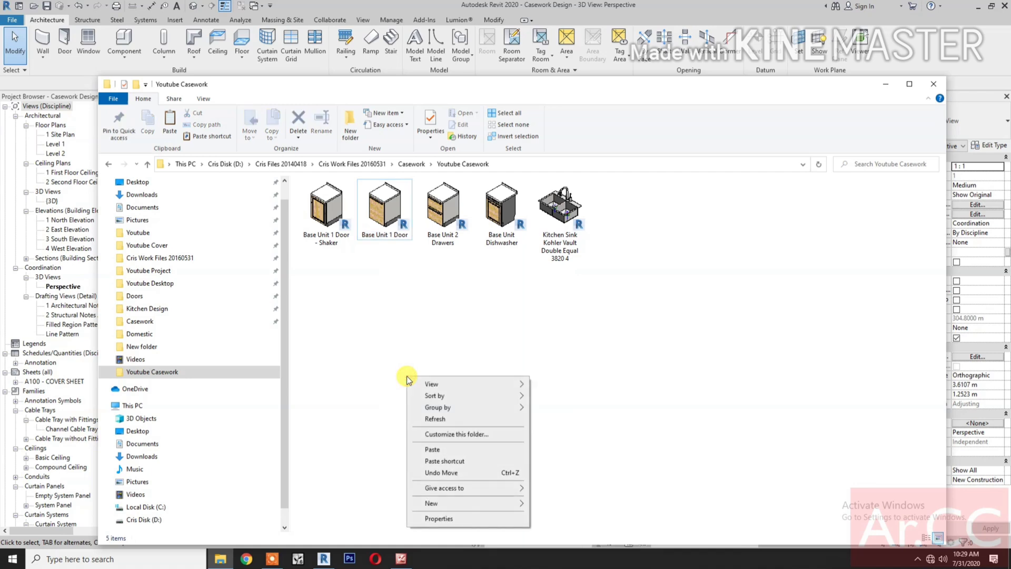
left_click(429, 448)
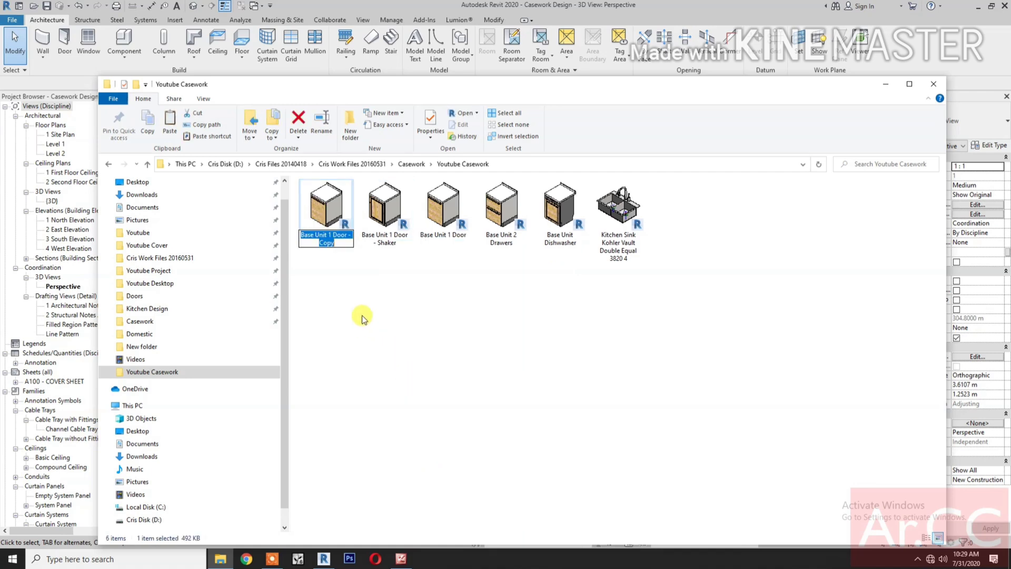
- Rename the pasted copy to 'Base Unit 2 Doors Sink'
left_click(343, 243)
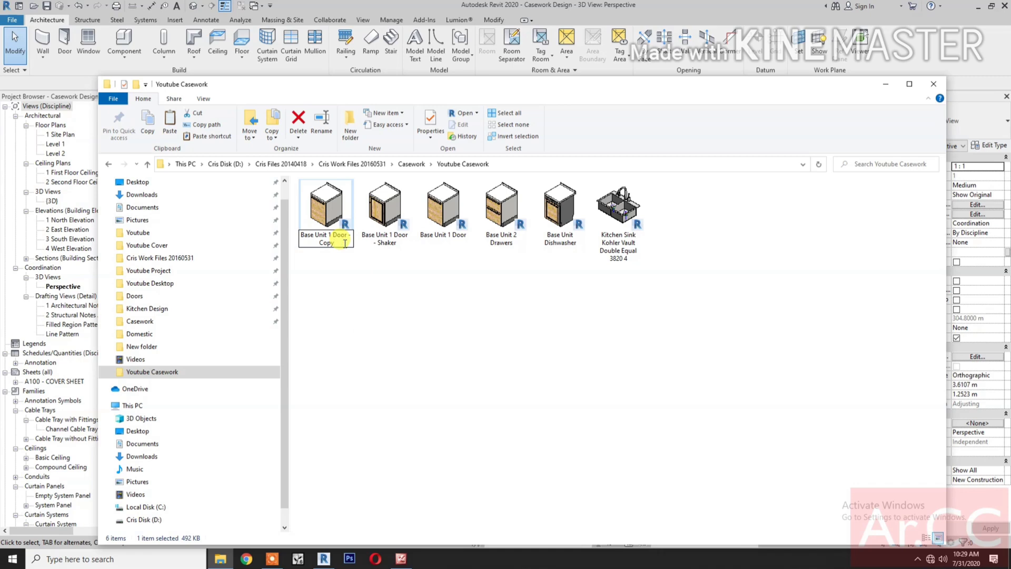
key("BackSpace")
key("BackSpace")
key("BackSpace")
key("BackSpace")
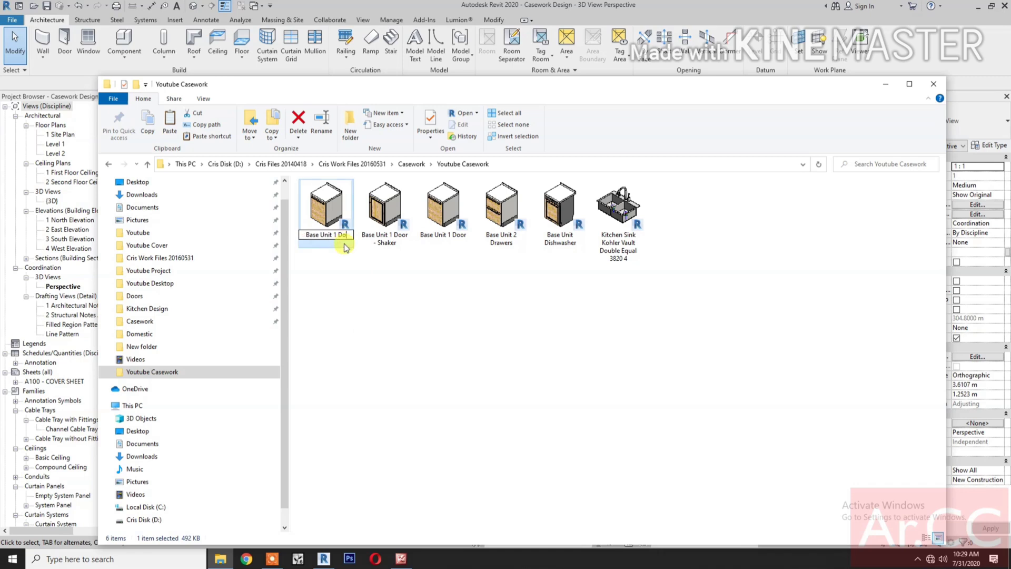
type("2 Doors Sink")
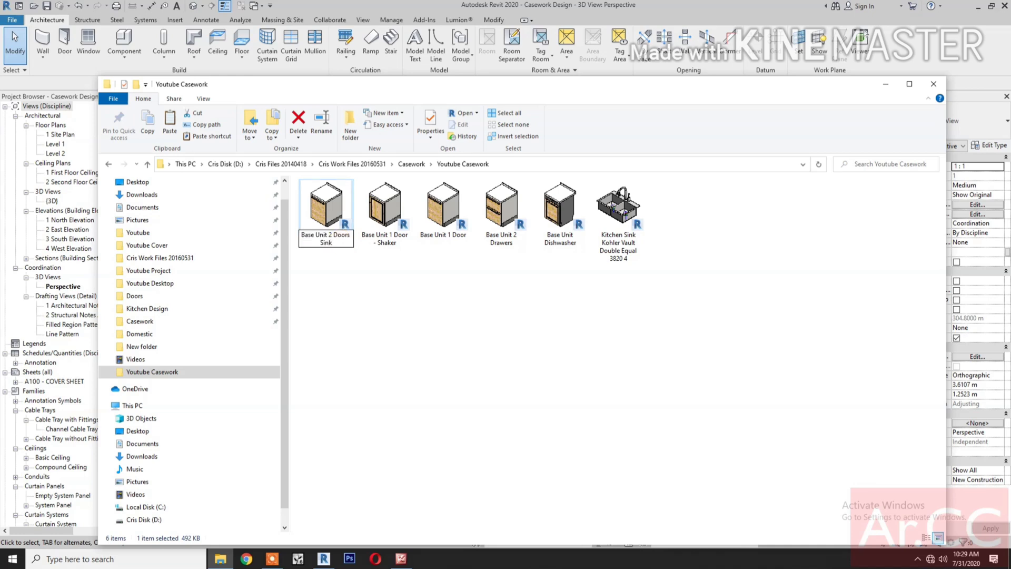
left_click(350, 289)
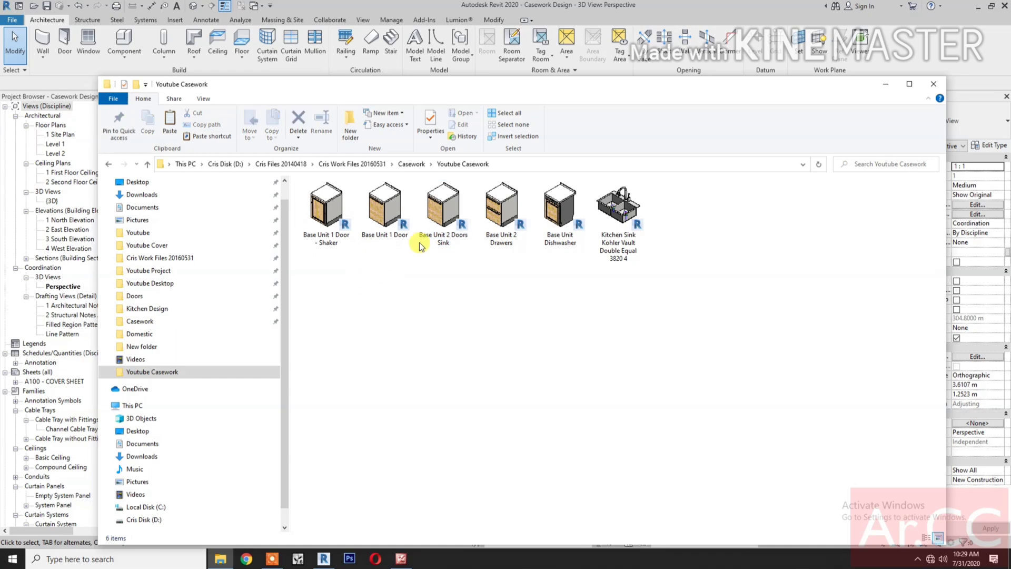
left_click(433, 224)
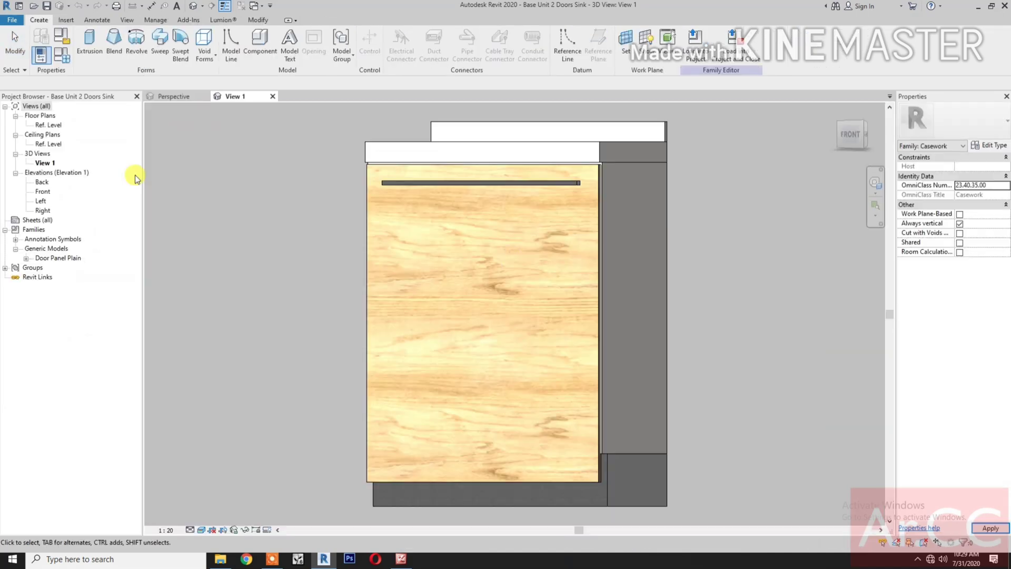
- In the Ref. Level plan, delete the Shelf Depth = 400 dimension and its reference plane
double_click(48, 124)
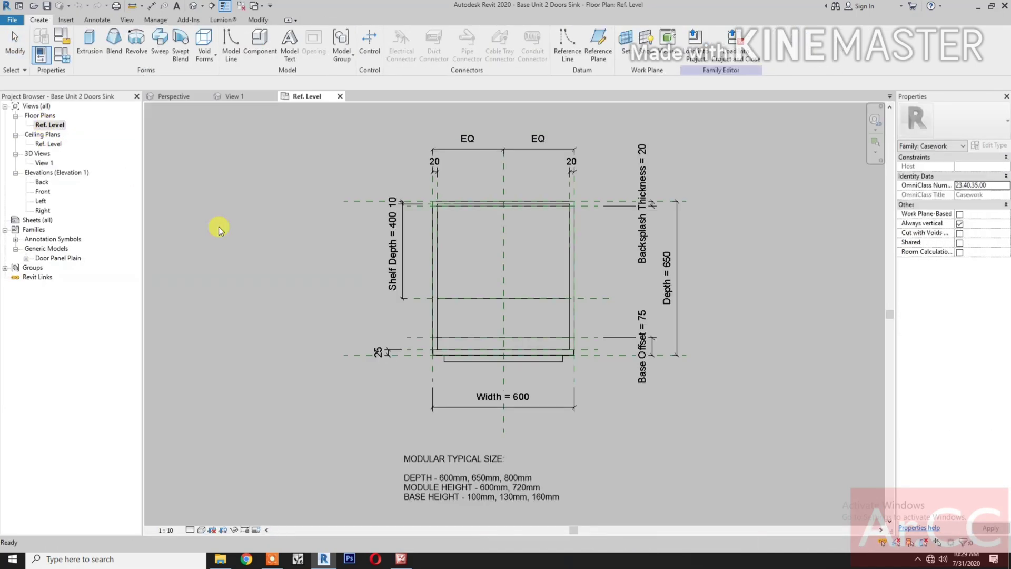
middle_click_drag(383, 372, 360, 402)
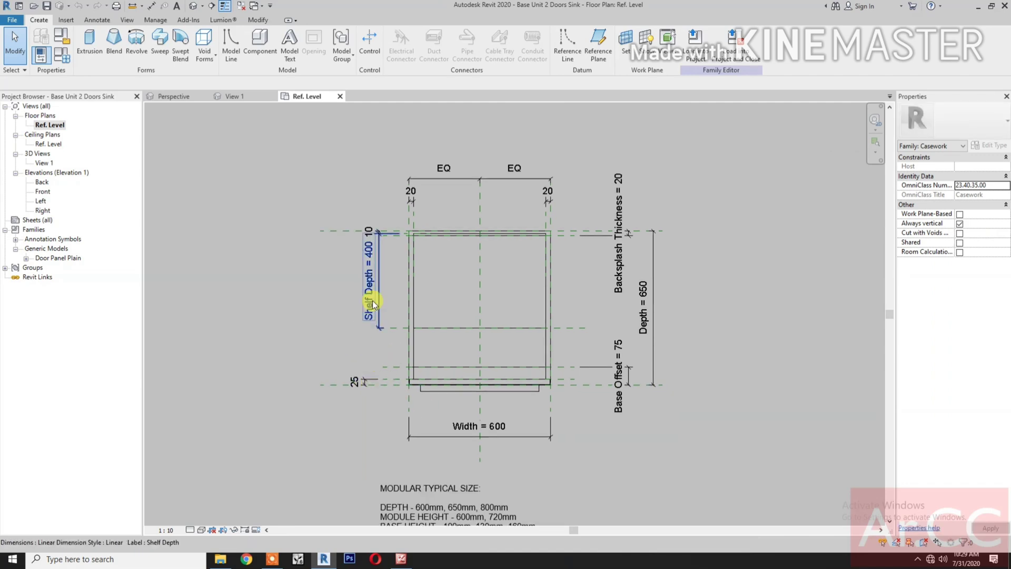
left_click(371, 300)
key("Delete")
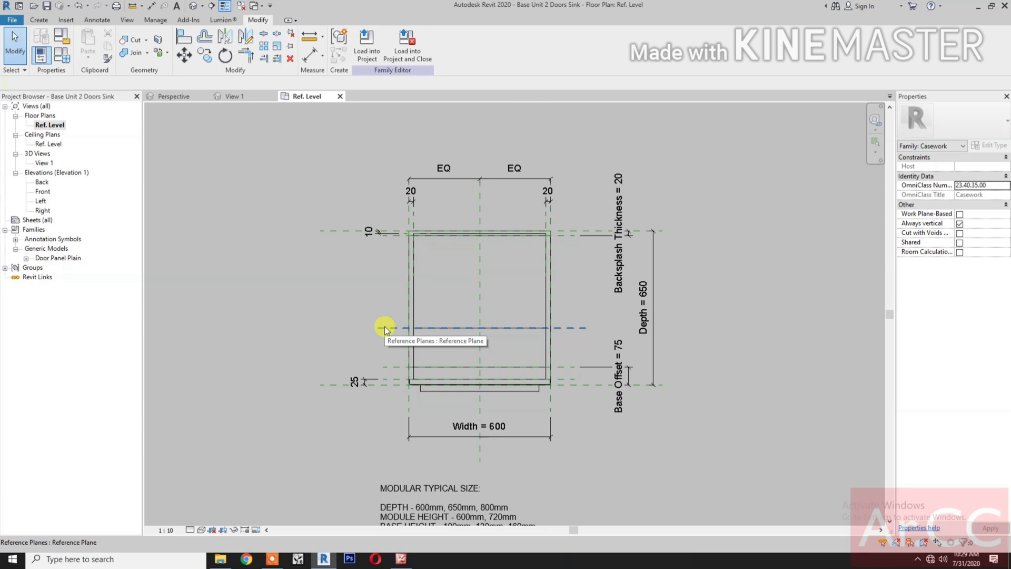
left_click(384, 327)
key("Delete")
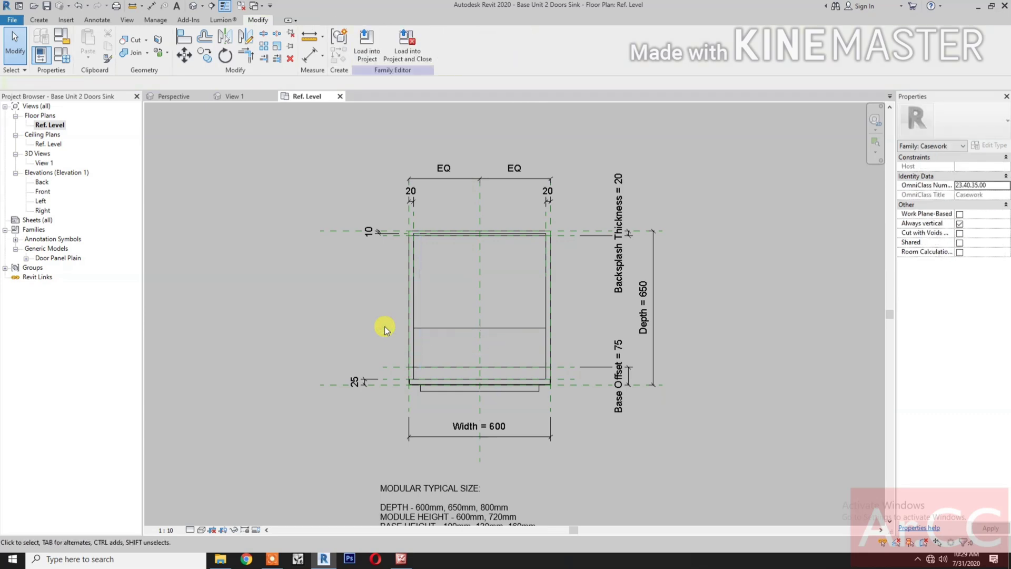
- In the Front elevation, delete the three shelf reference planes, their dimensions and the two 720 dimensions
left_click(42, 193)
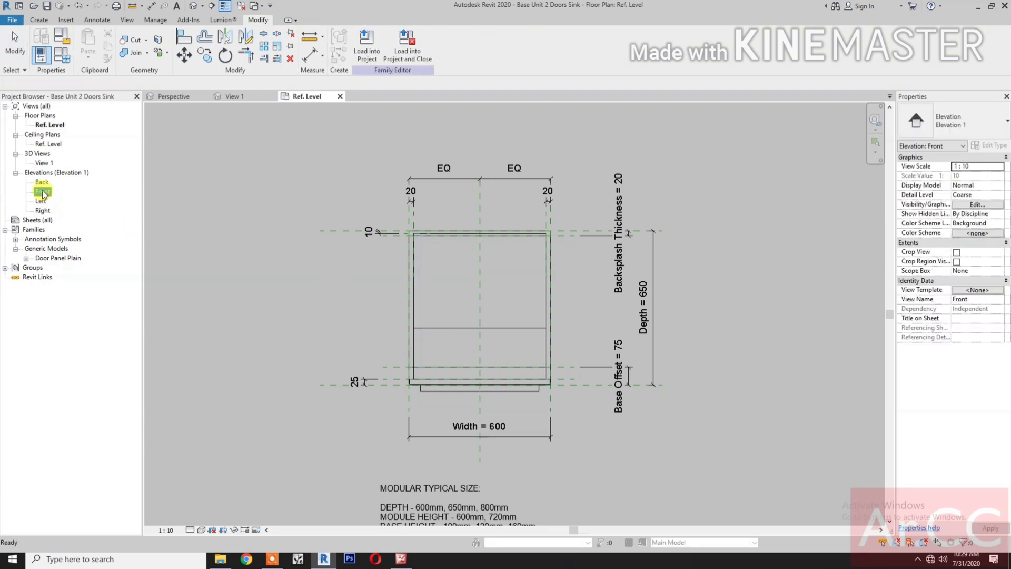
double_click(42, 192)
scroll(384, 368, "up", 3)
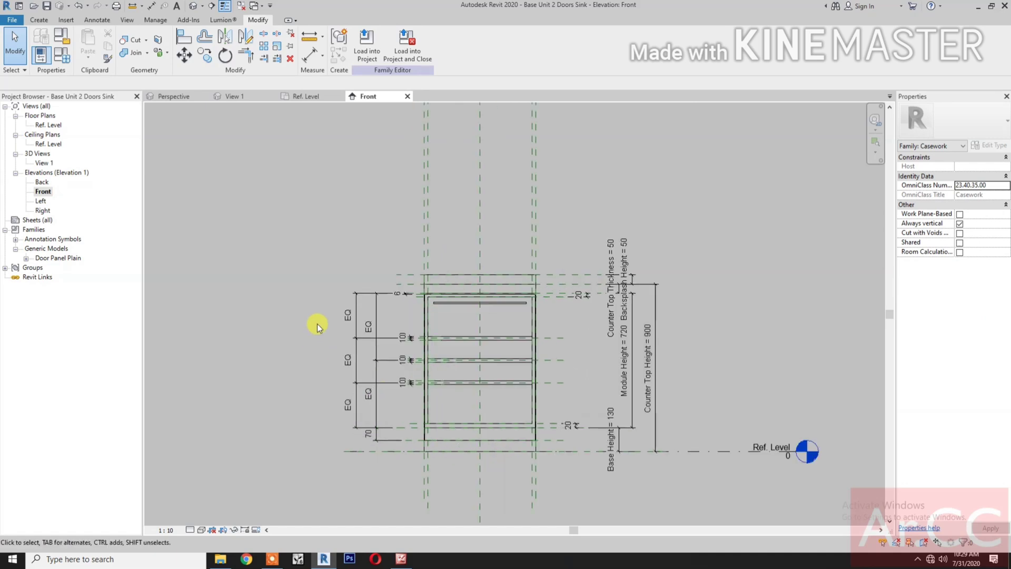
left_click_drag(317, 327, 582, 400)
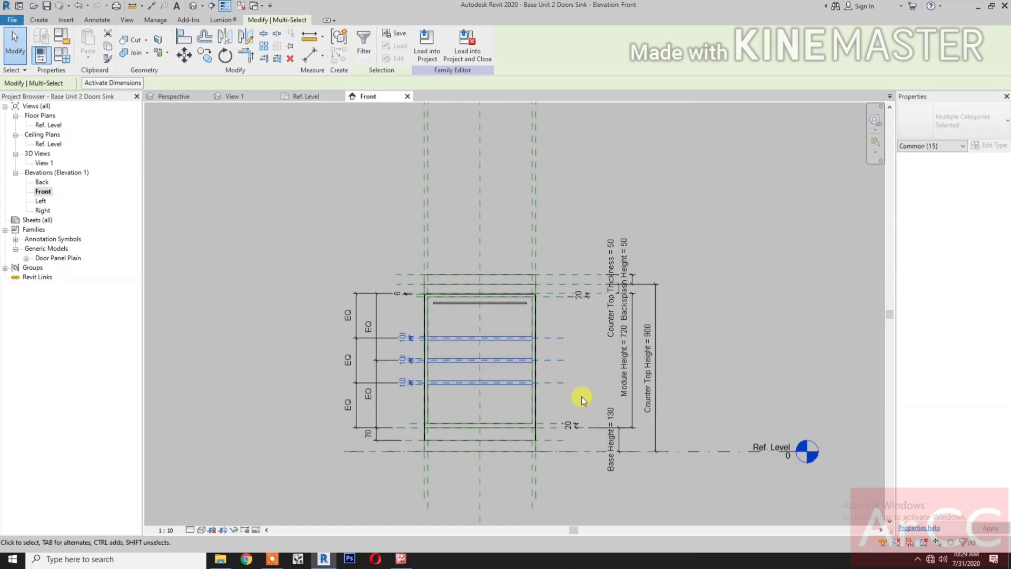
key("Delete")
left_click_drag(397, 327, 322, 376)
key("Delete")
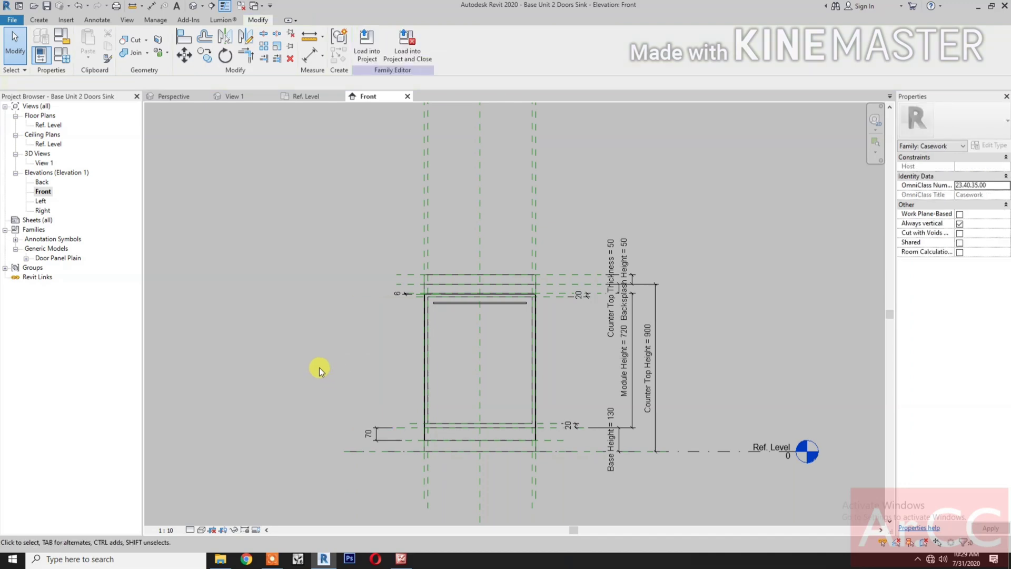
- In Family Types, delete the Double Shelves and Single Shelf parameters
left_click(67, 58)
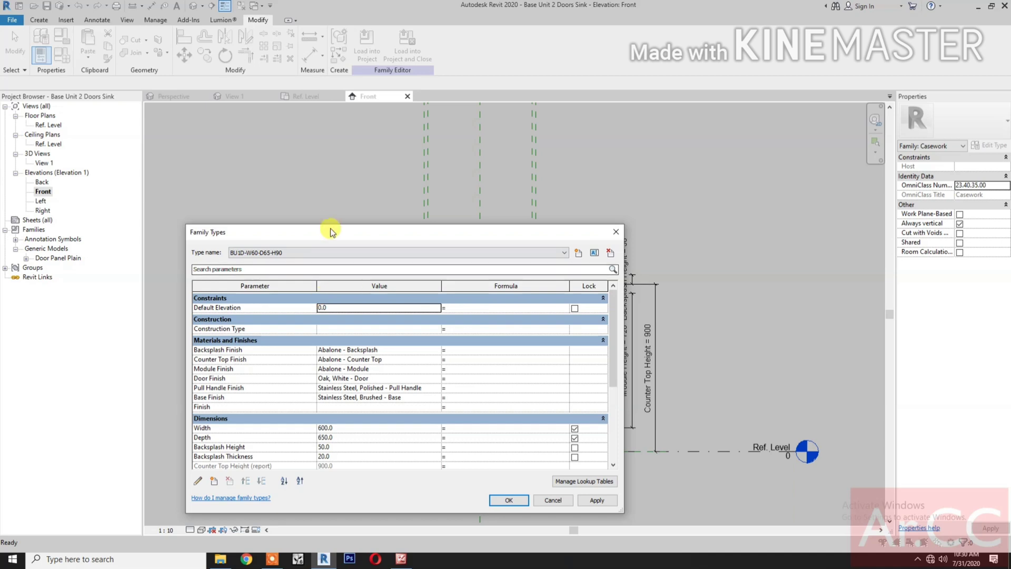
left_click_drag(324, 230, 335, 137)
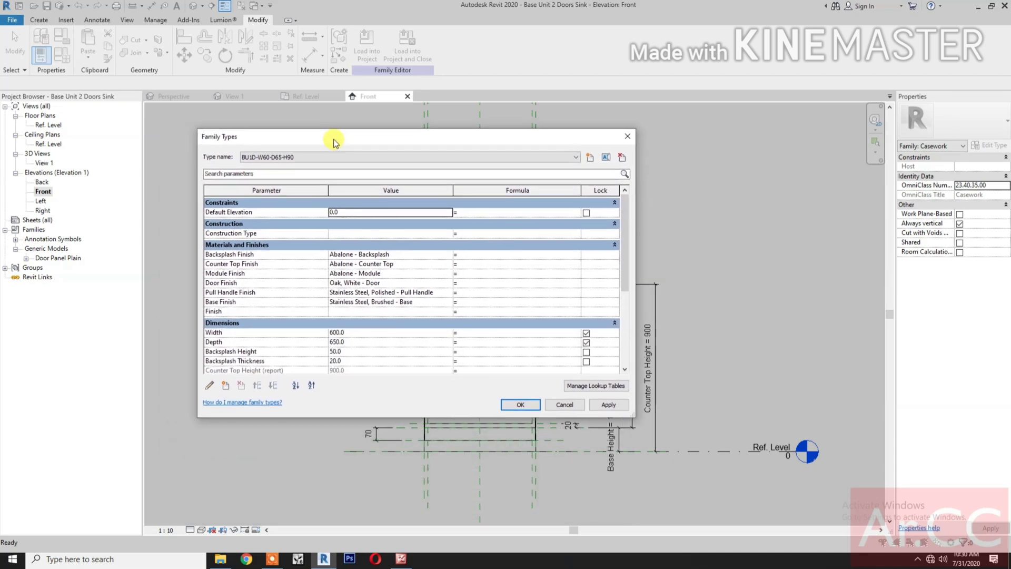
scroll(372, 354, "down", 3)
scroll(374, 355, "down", 3)
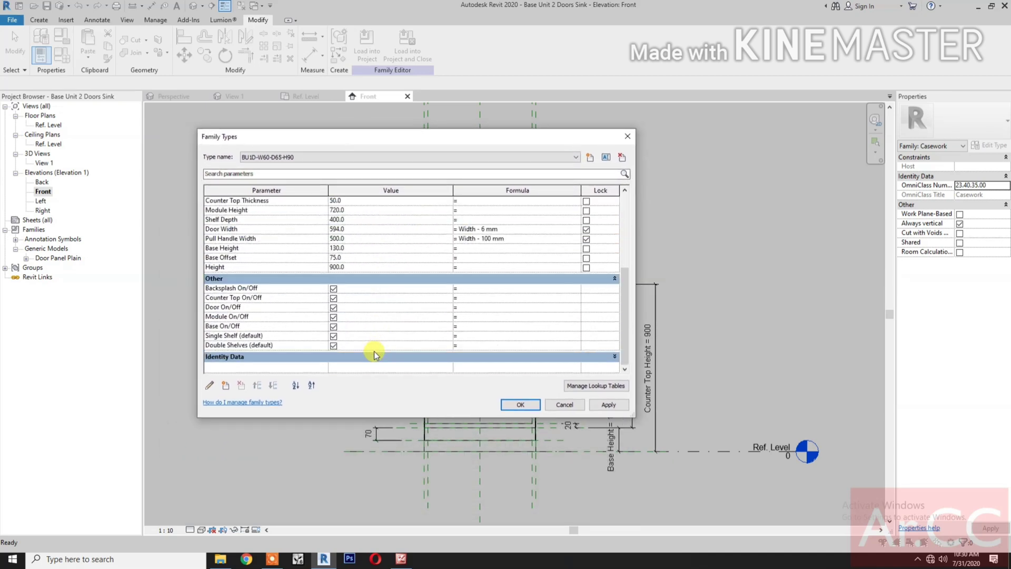
left_click(270, 345)
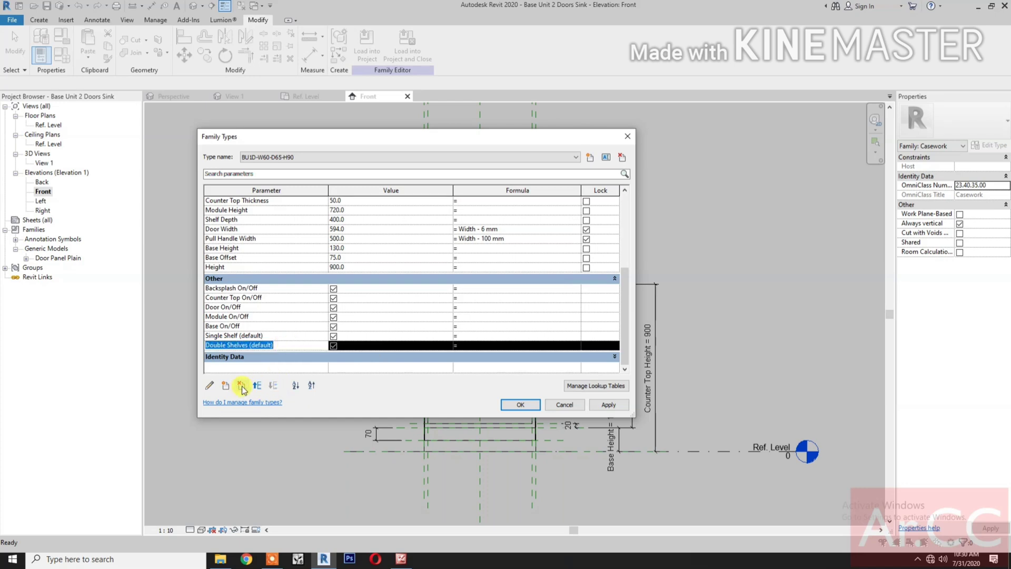
left_click(242, 386)
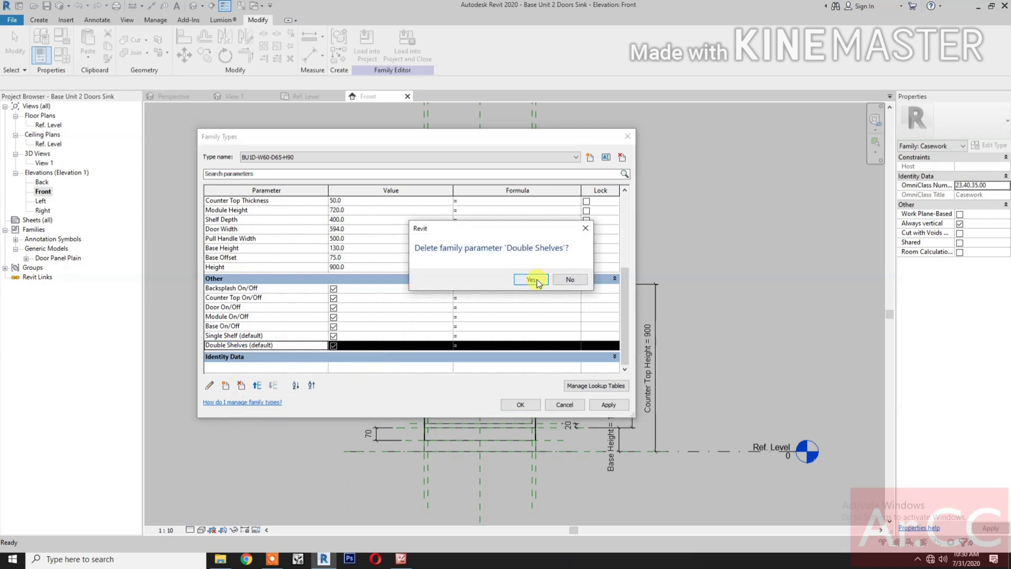
left_click(537, 282)
left_click(287, 344)
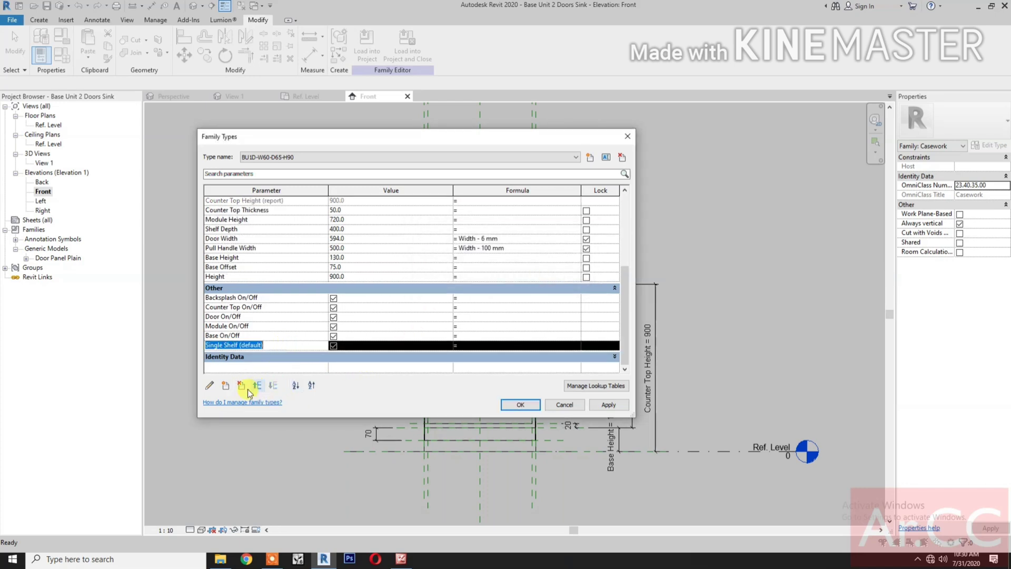
left_click(241, 386)
left_click(518, 276)
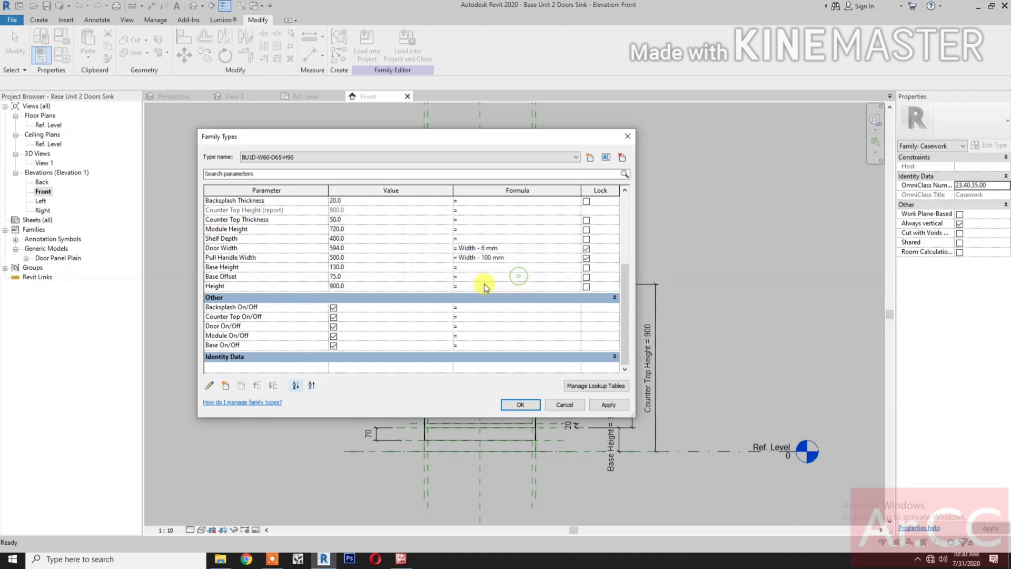
- Delete the Door On/Off and Shelf Depth parameters
left_click(252, 326)
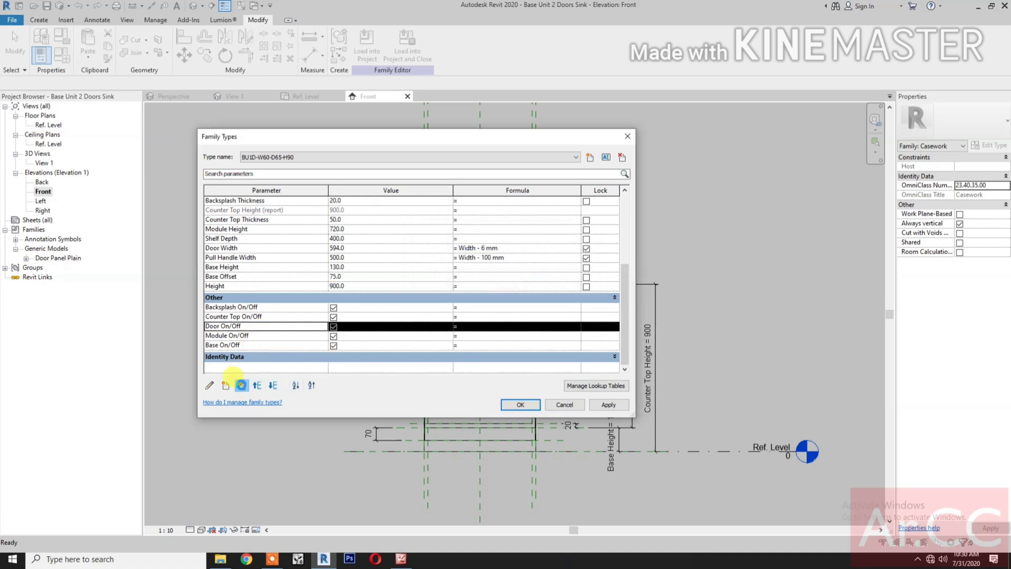
left_click(241, 385)
left_click(527, 299)
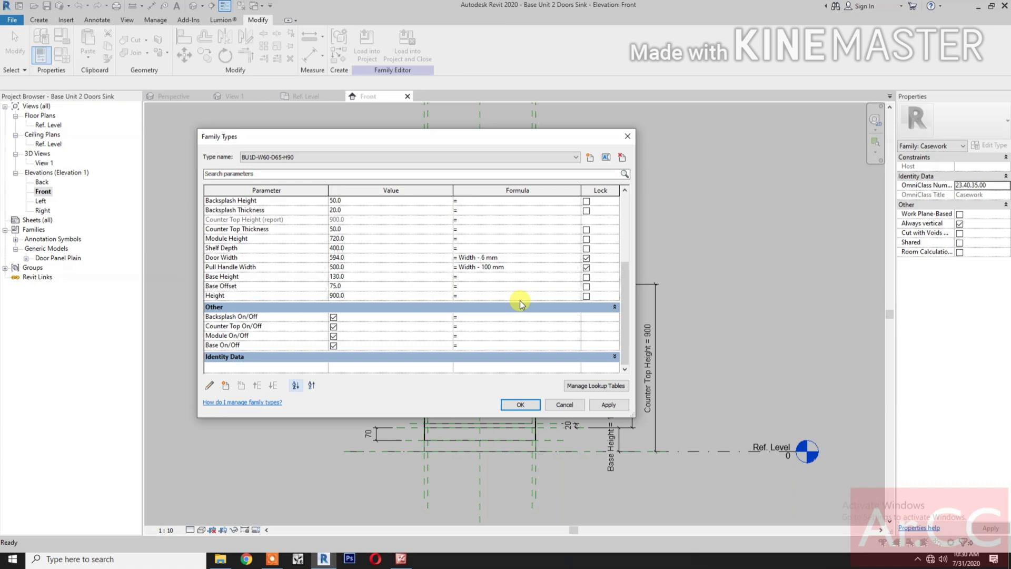
left_click(254, 248)
left_click(241, 385)
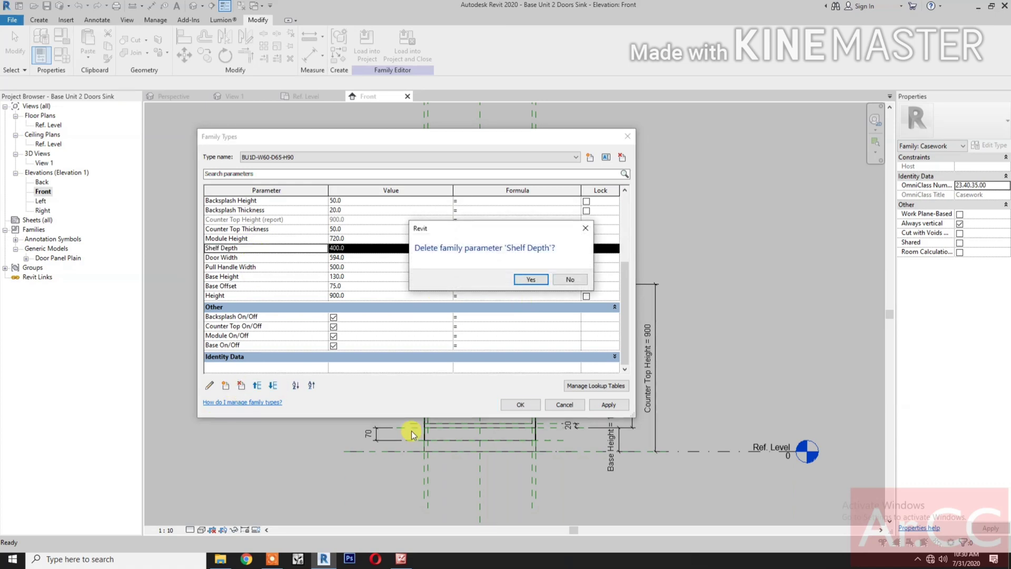
left_click(530, 280)
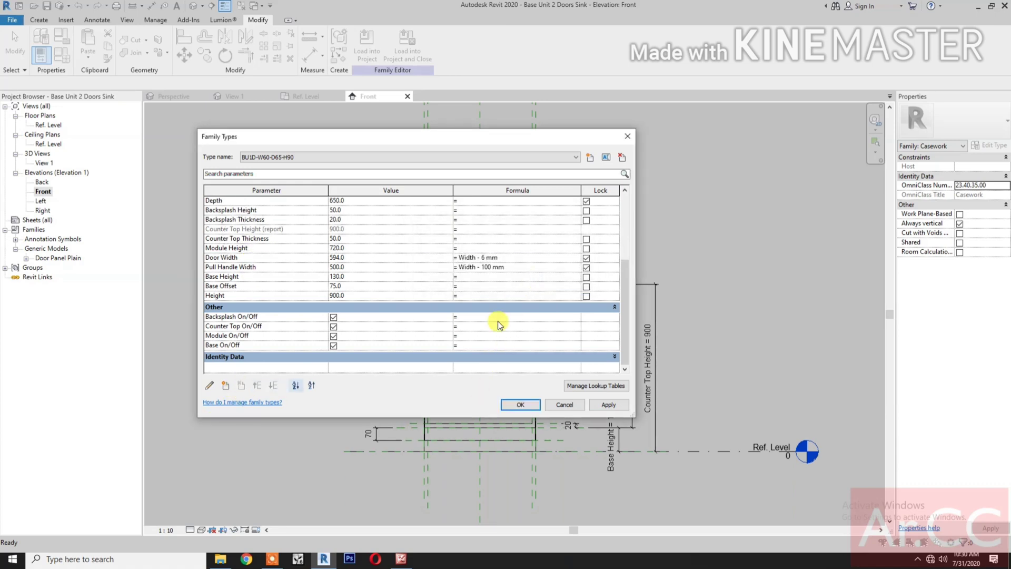
left_click(606, 157)
- Rename the type BU1D-W60-D65-H90 to BU2D-W60-D65-H90
left_click(368, 257)
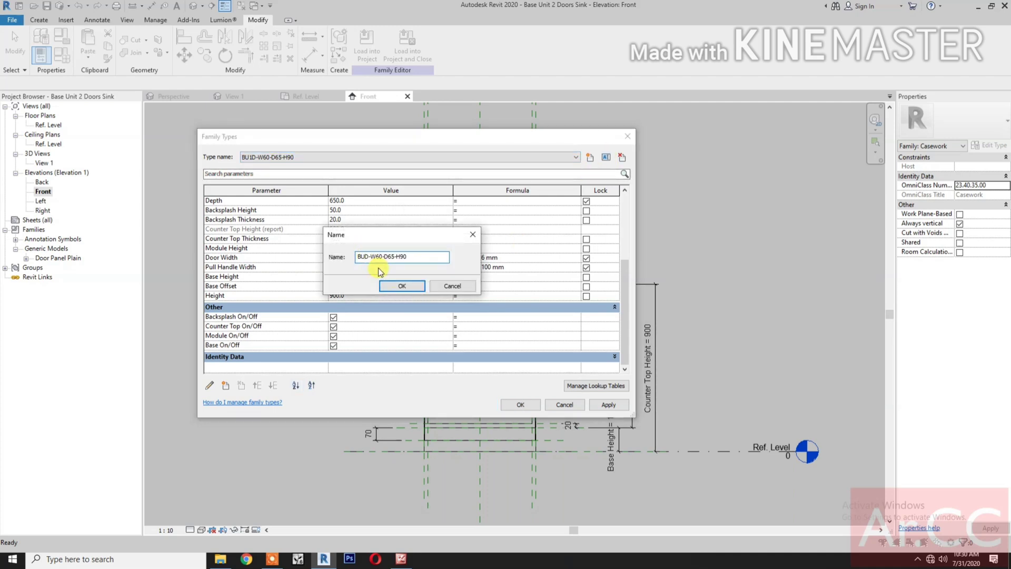
key("BackSpace")
type("2")
left_click(389, 285)
- Delete the BU1D-W30-D65-H90 type, leaving only BU2D-W60-D65-H90
left_click(355, 154)
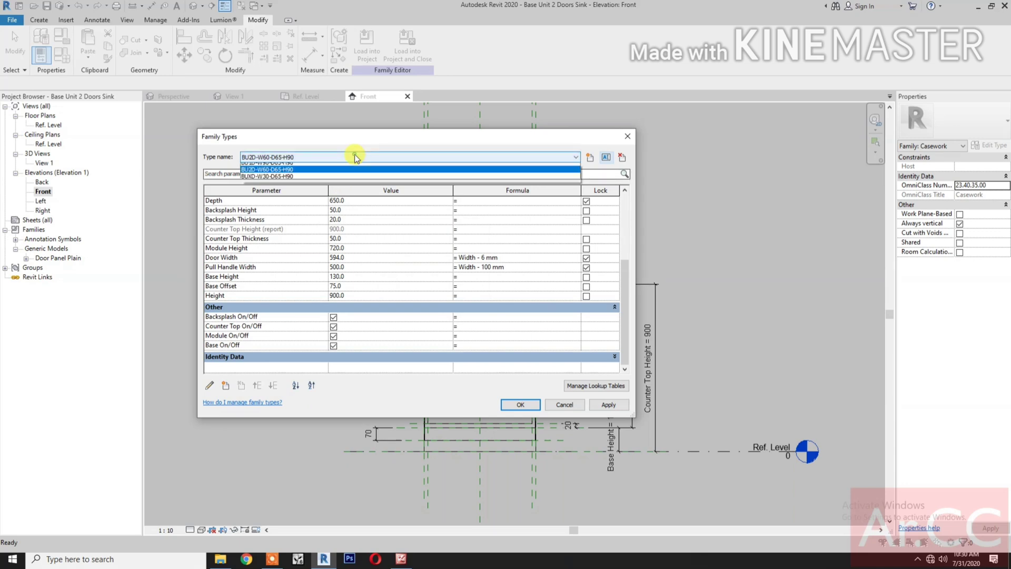
left_click(345, 165)
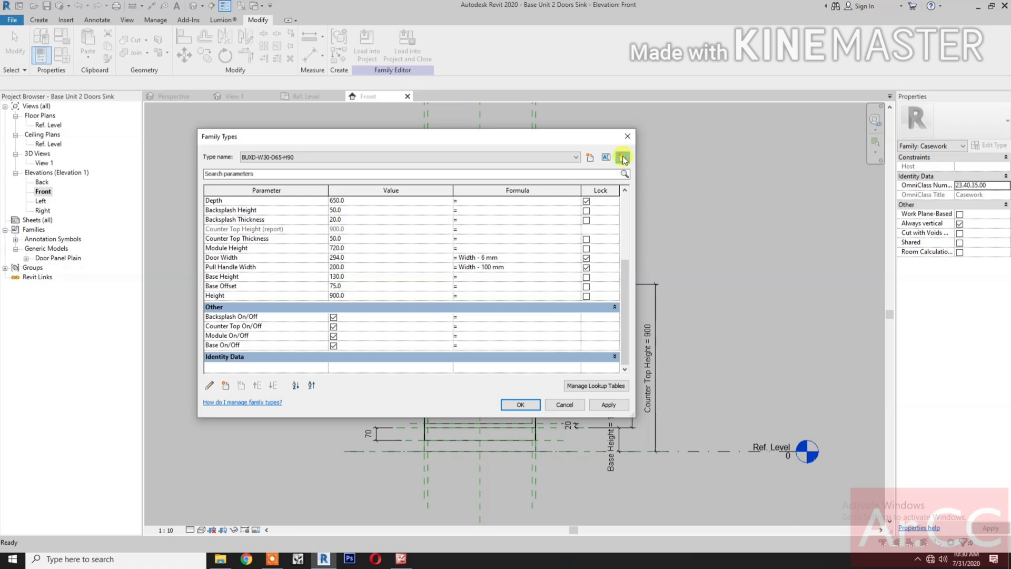
left_click(623, 158)
left_click(338, 156)
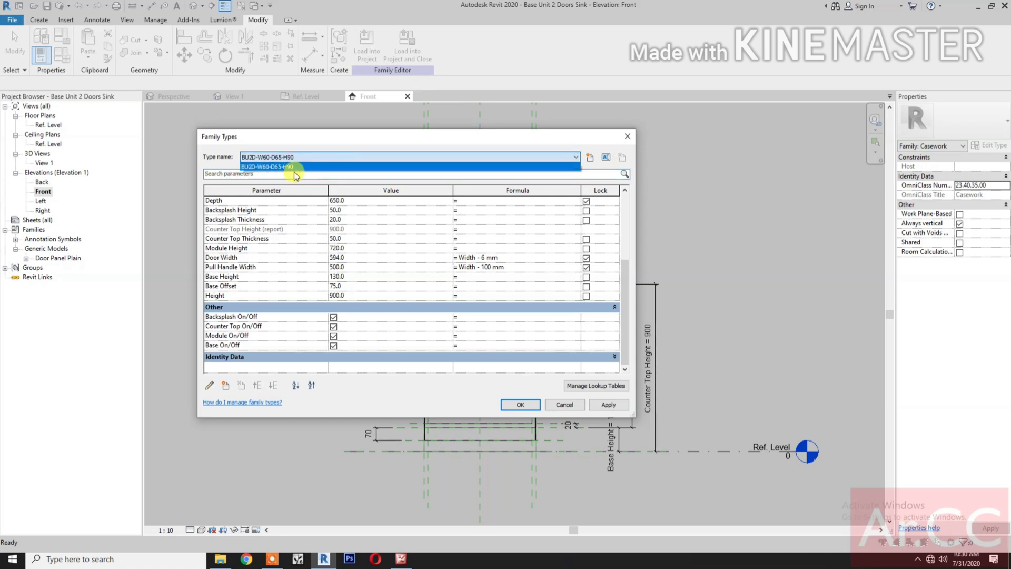
left_click(320, 156)
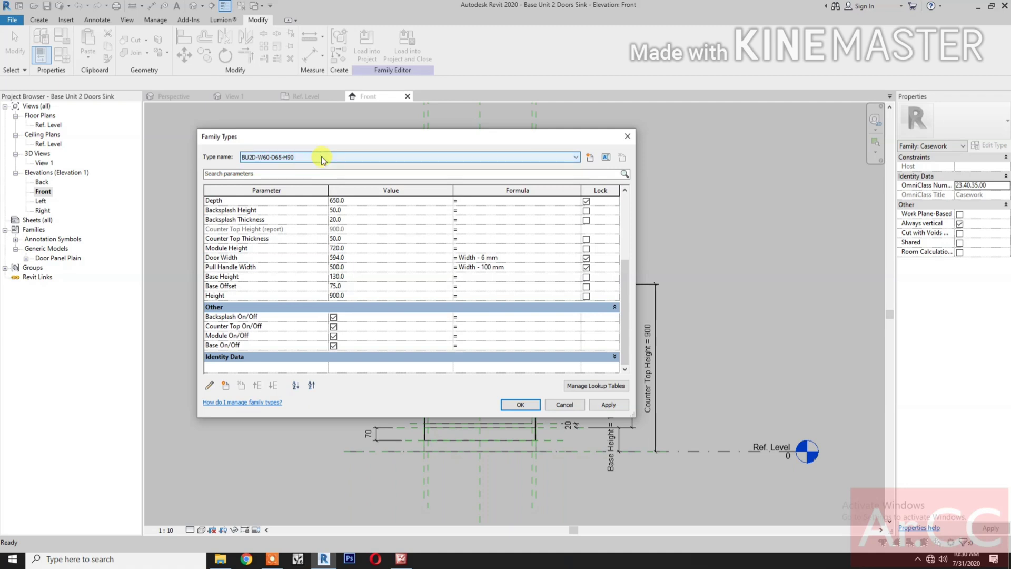
left_click(605, 158)
left_click(382, 257)
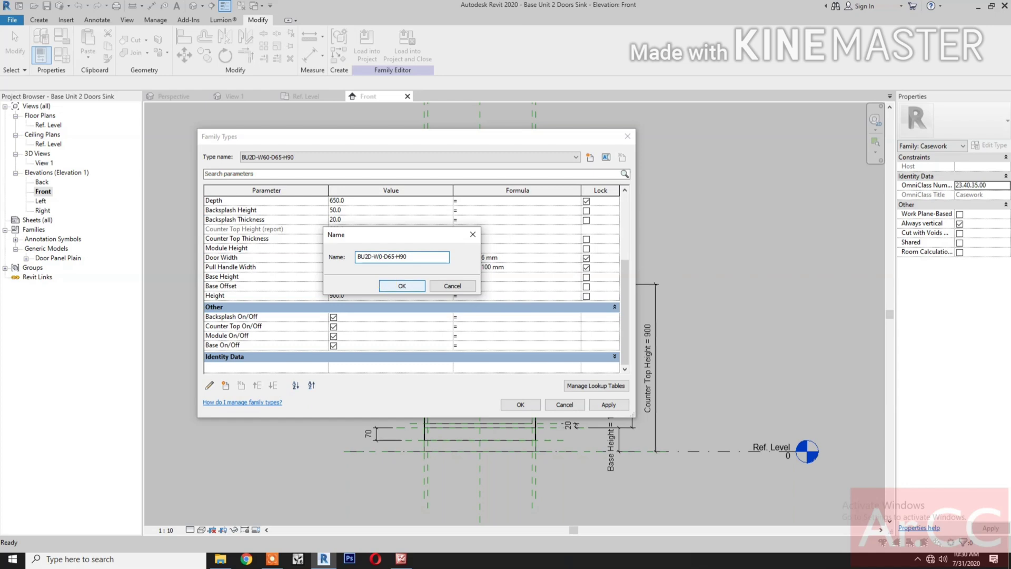
- Rename the type to BU2D-W120-D65-H90 and set its Width to 1200
type("12")
left_click(396, 286)
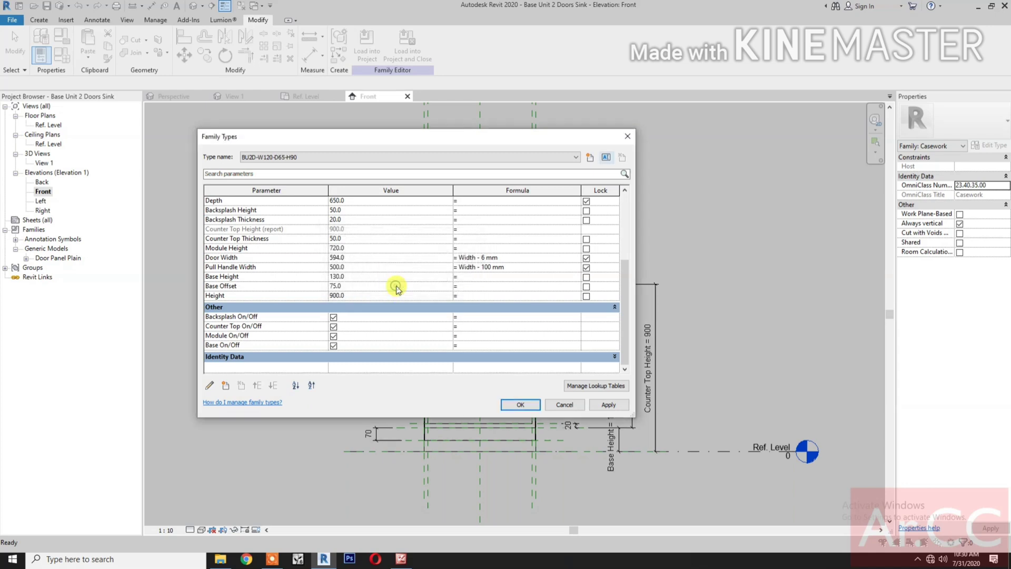
scroll(362, 280, "up", 3)
left_click(372, 270)
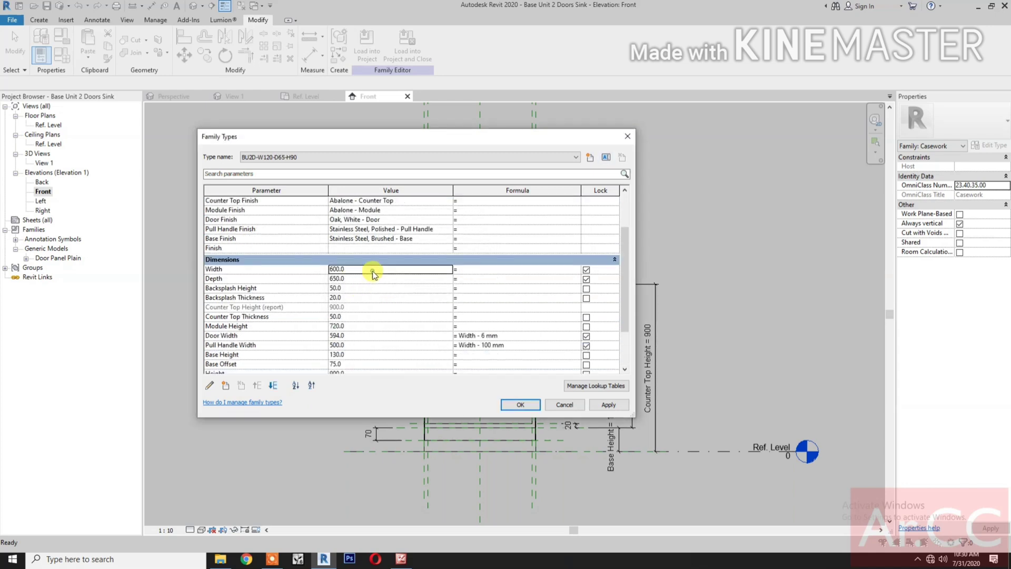
type("1200")
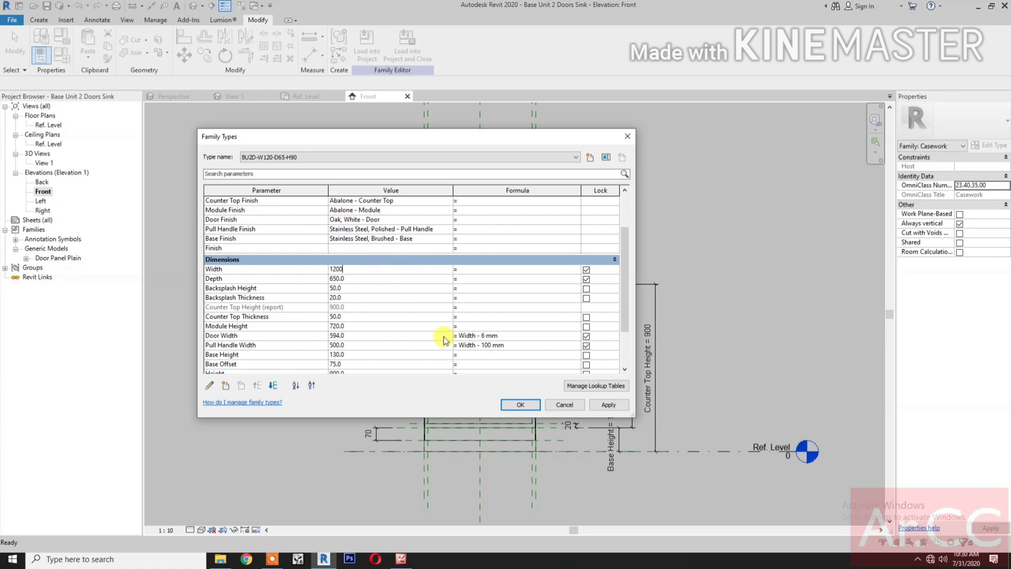
left_click(607, 405)
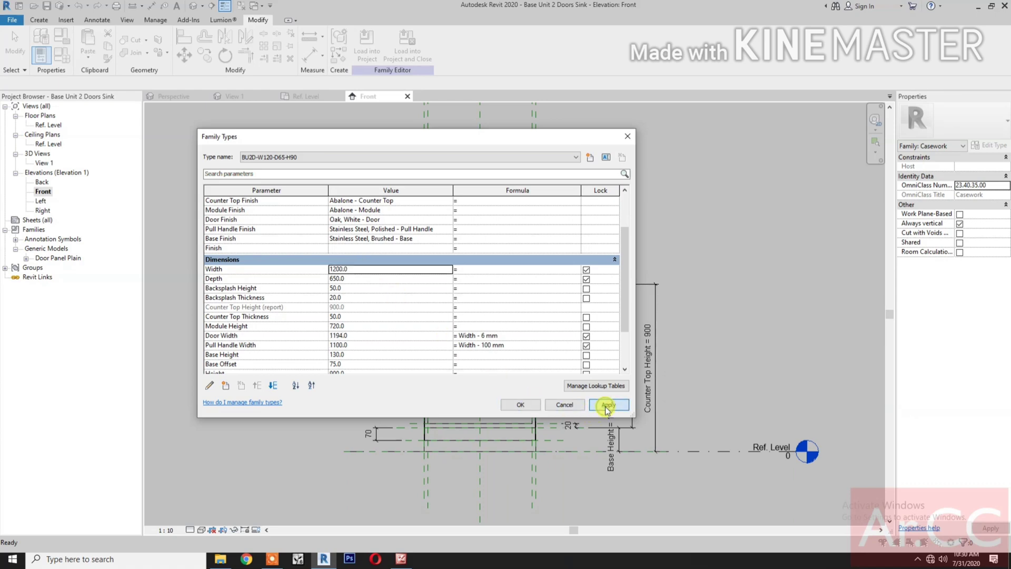
- Change the Door Width and Pull Handle Width formulas to (Width / 2) - 6 mm and (Width / 2) - 100 mm
scroll(420, 341, "down", 2)
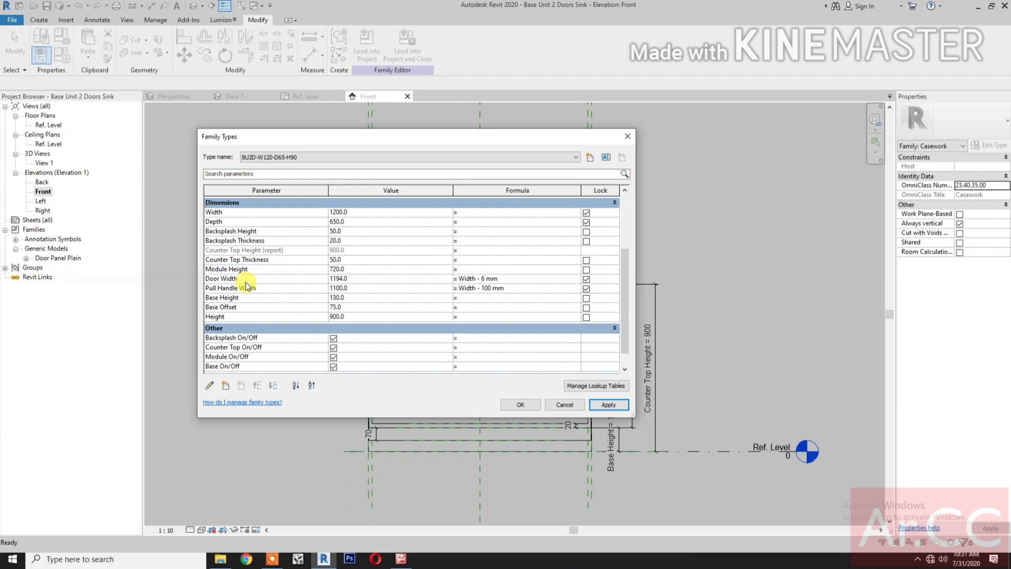
left_click(467, 279)
left_click(459, 279)
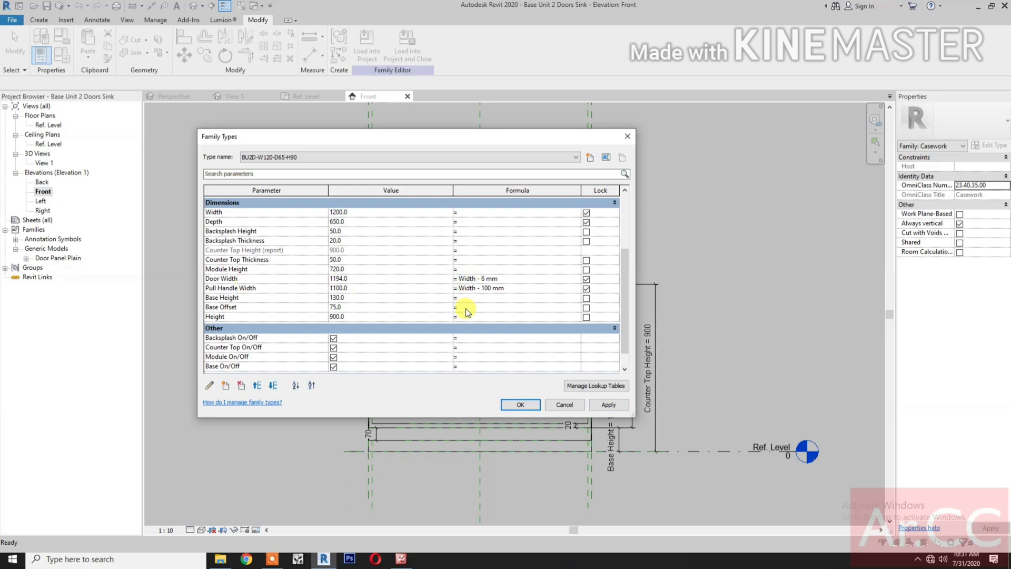
type("(")
left_click(478, 279)
type("/2")
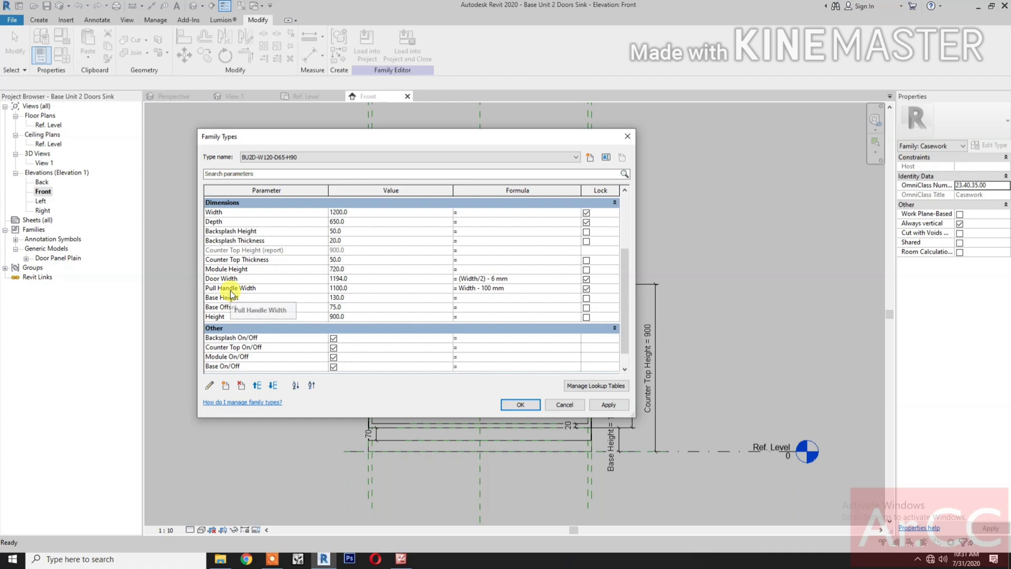
left_click(459, 289)
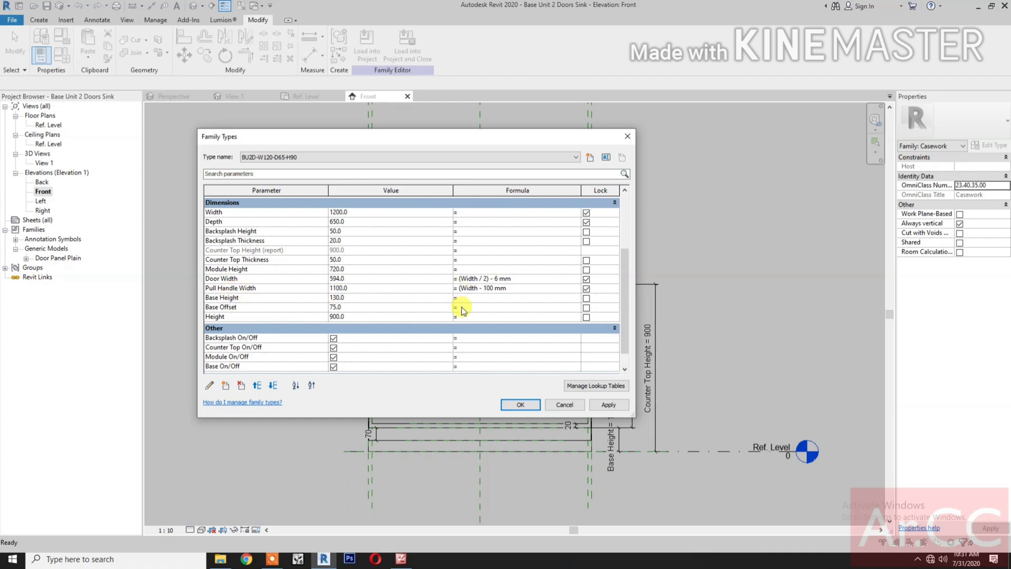
left_click(477, 289)
type("/2)")
- Accept the Family Types changes and render the Front elevation in Realistic visual style
left_click(517, 407)
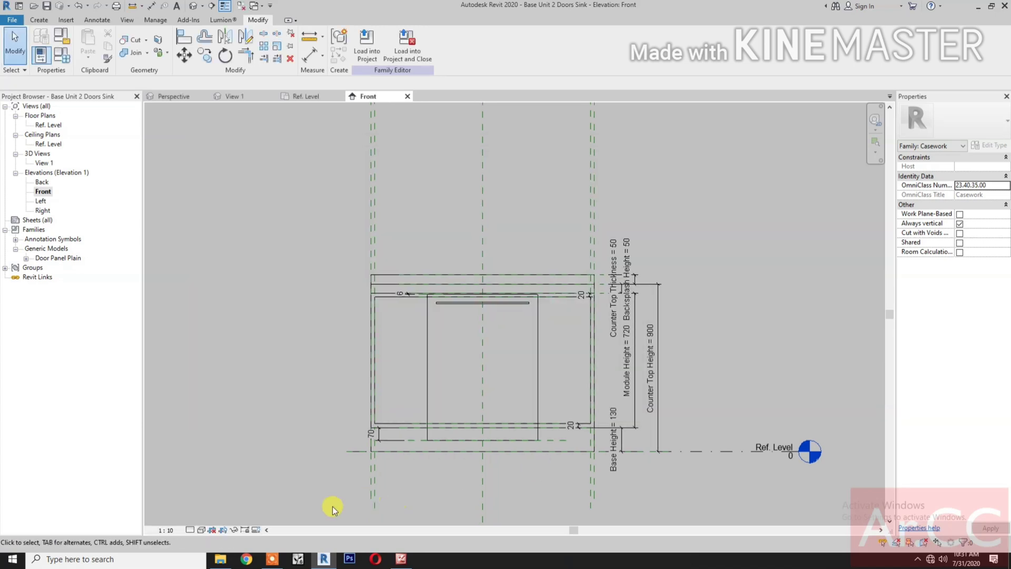
left_click(201, 530)
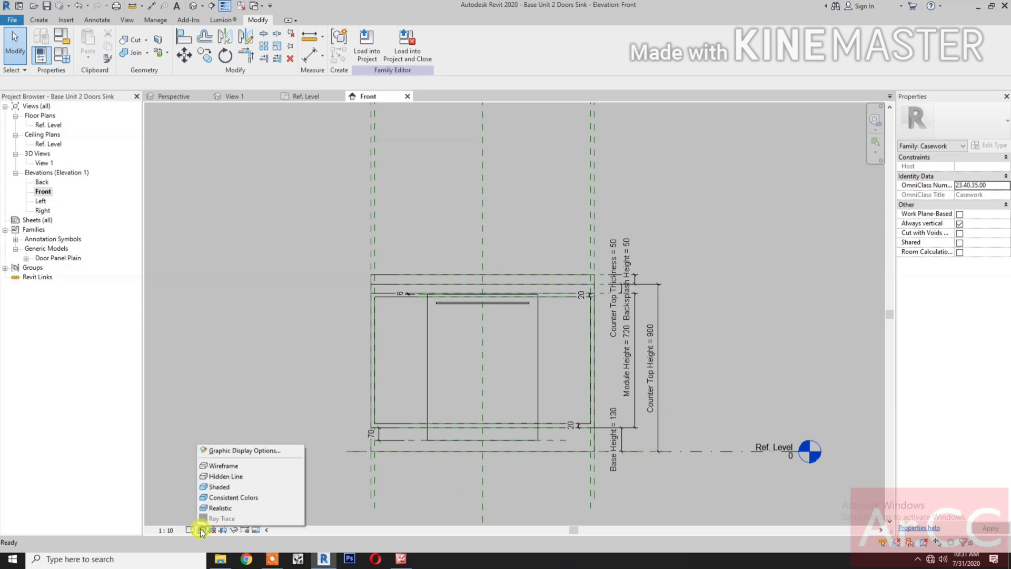
left_click(230, 508)
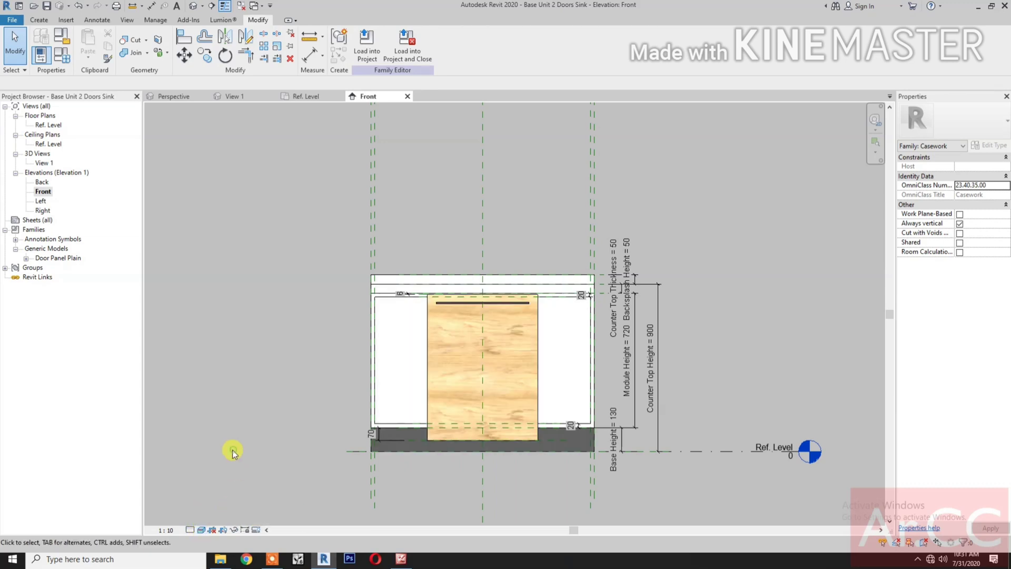
left_click(39, 20)
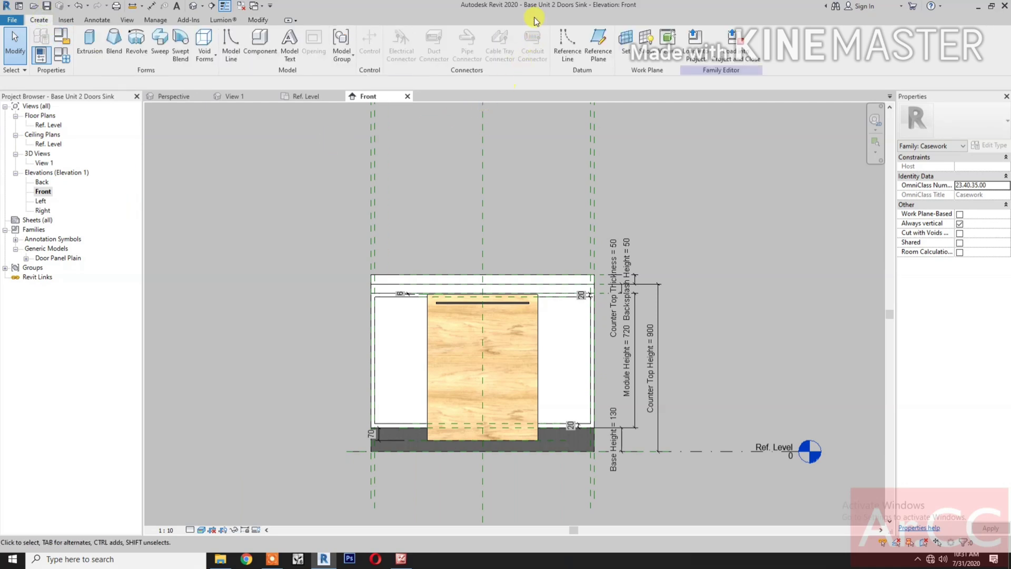
left_click(598, 45)
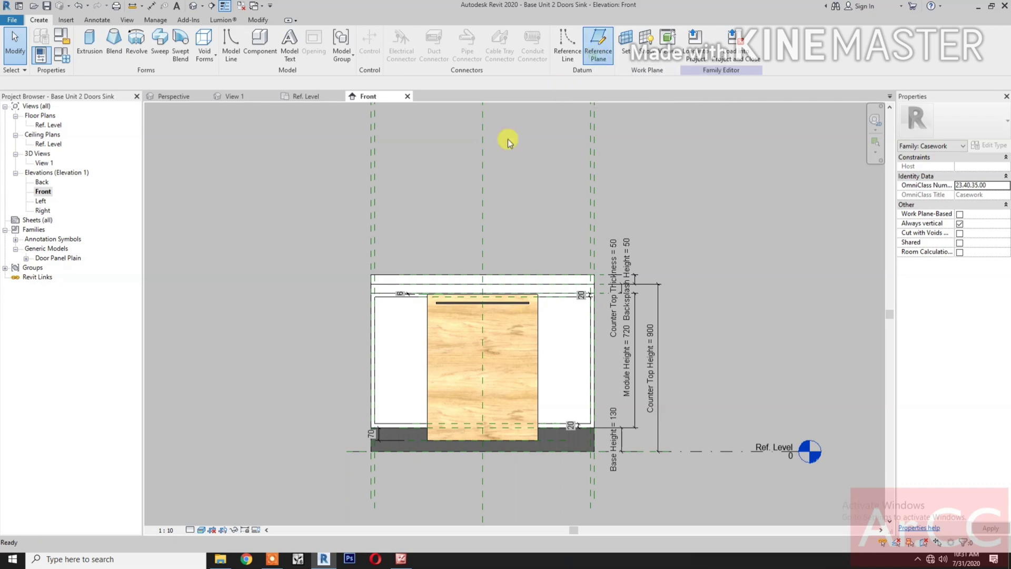
- Draw a vertical reference plane left of centre and dimension the left half as EQ
left_click(426, 166)
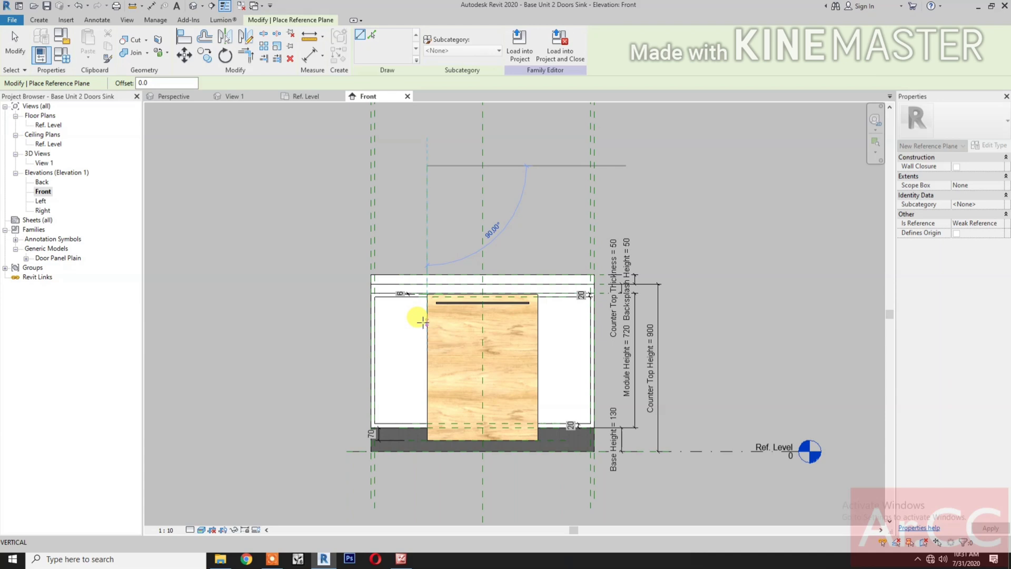
left_click(422, 320)
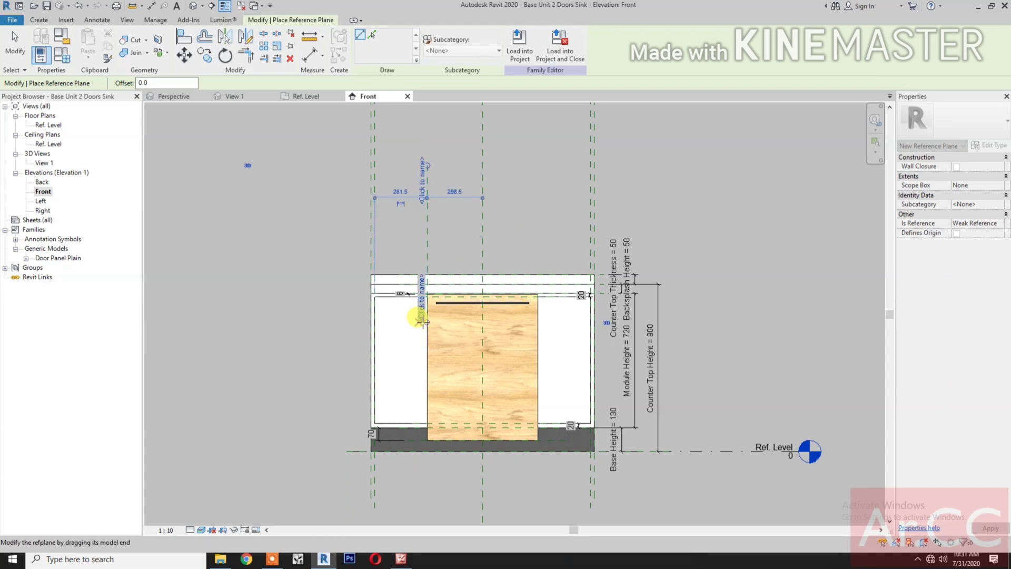
key("d")
key("i")
left_click(370, 229)
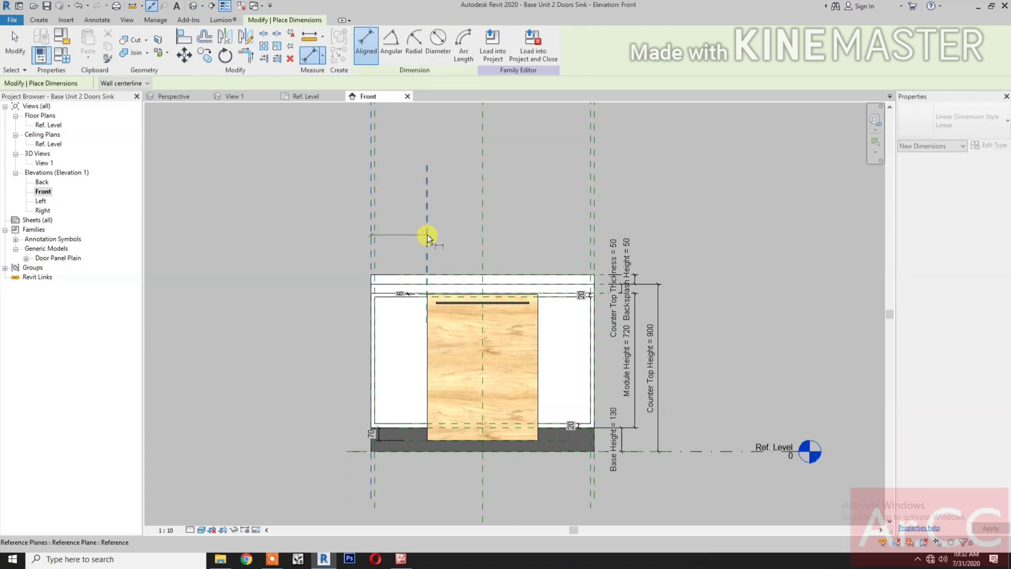
left_click(428, 234)
left_click(483, 232)
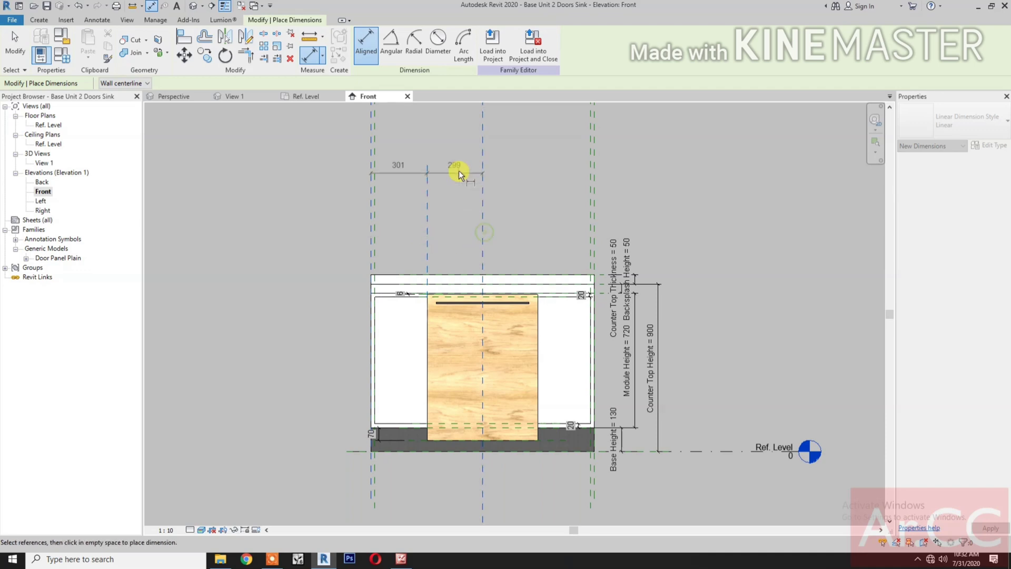
left_click(459, 171)
left_click(429, 197)
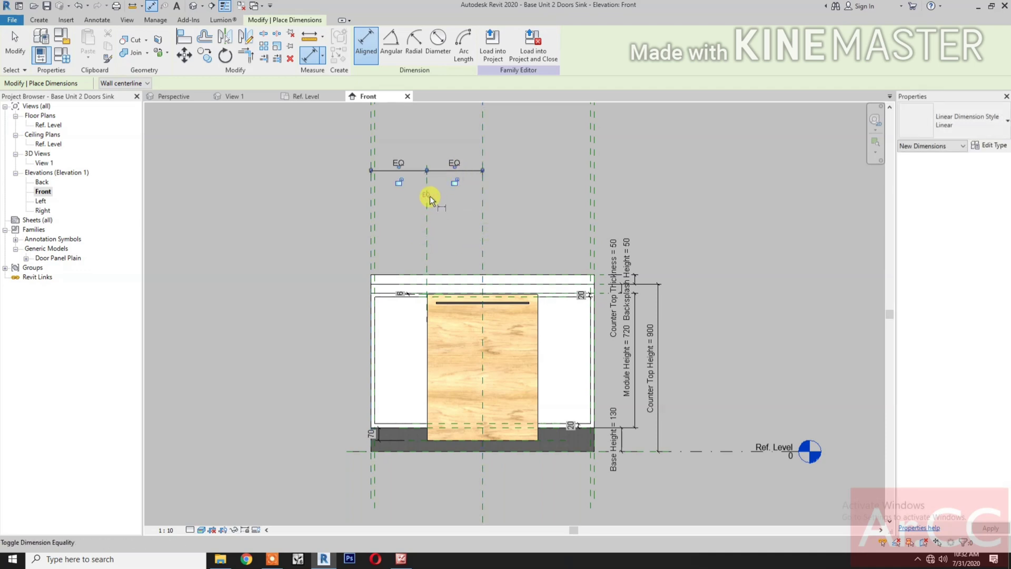
key("Escape")
key("Escape")
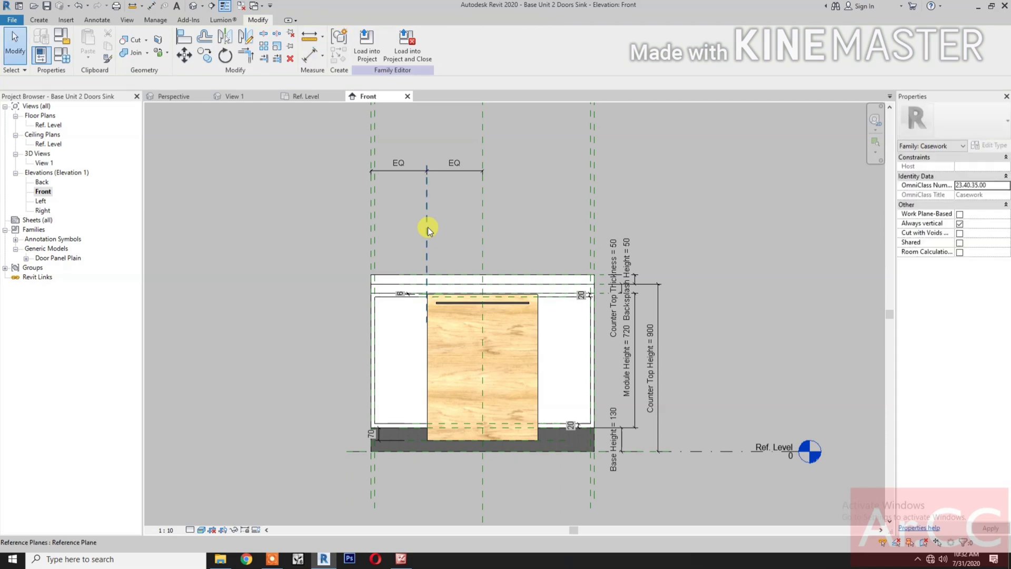
- Mirror that plane across the centre plane and dimension the right half as EQ
left_click(428, 228)
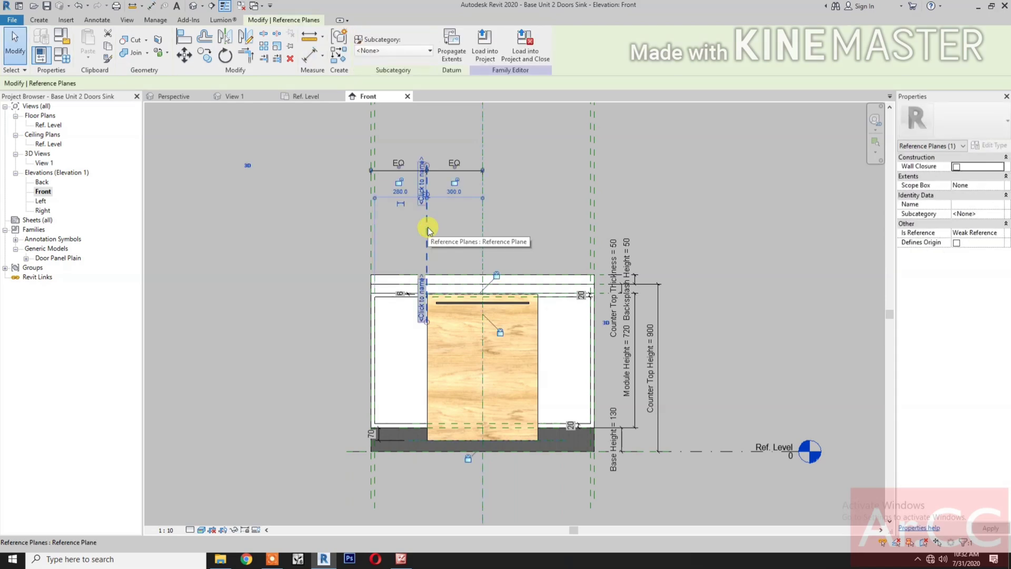
key("m")
key("m")
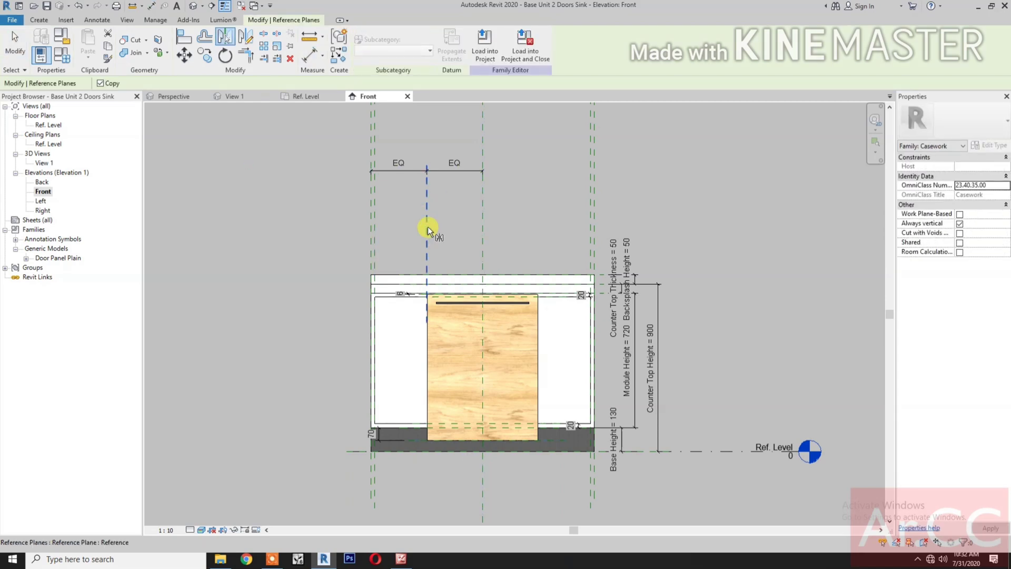
left_click(482, 222)
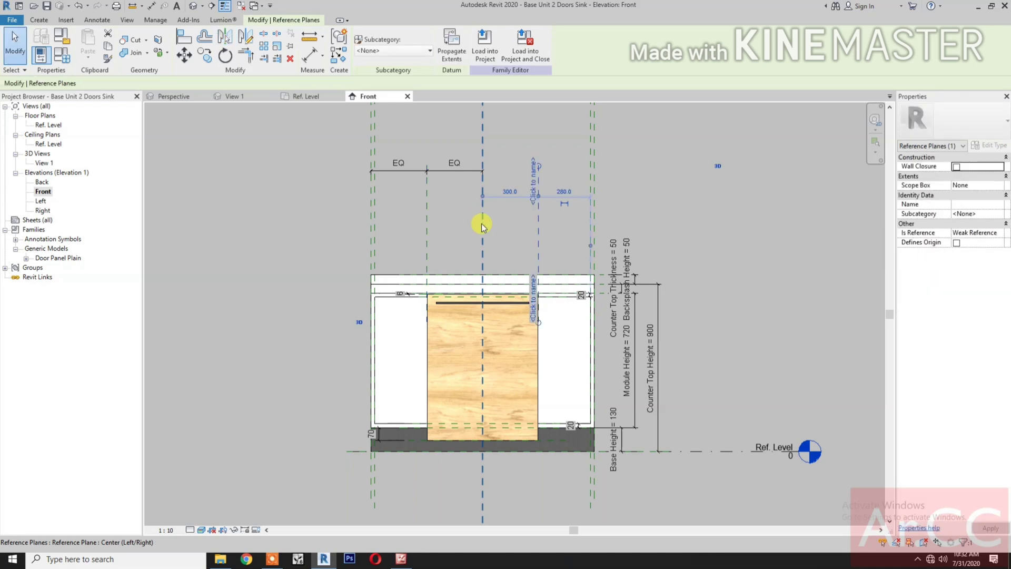
key("Escape")
key("d")
key("i")
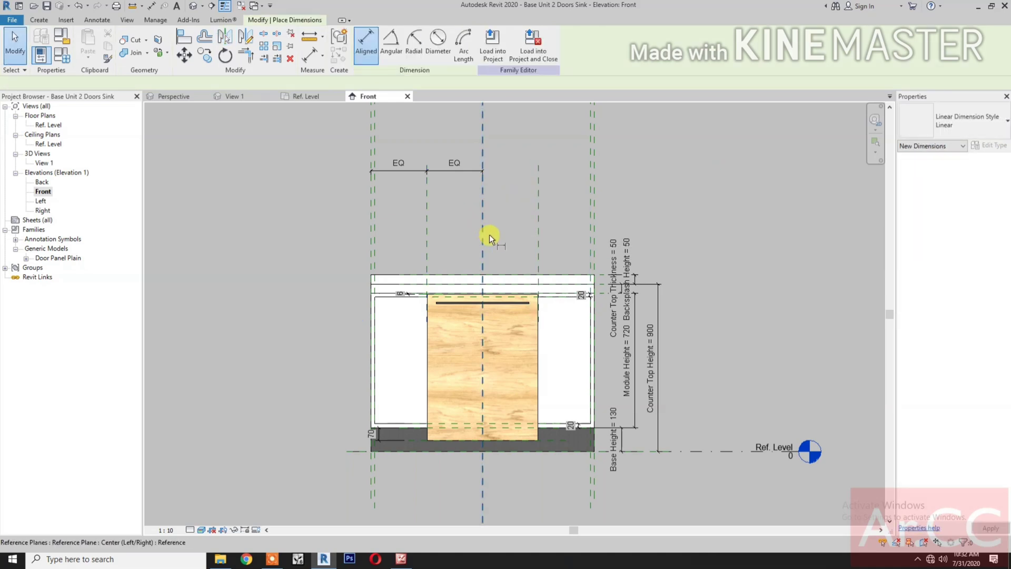
left_click(484, 224)
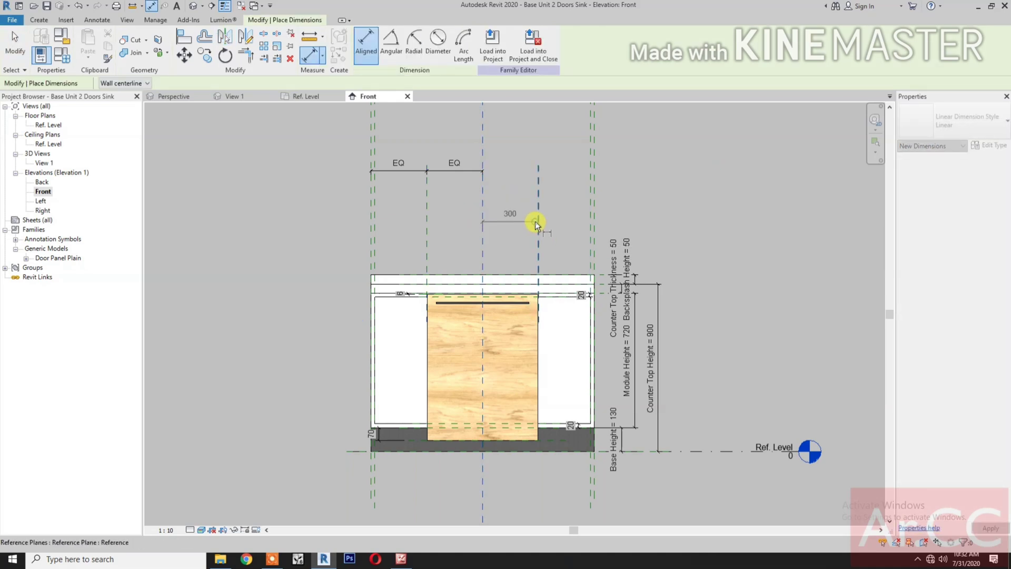
left_click(536, 223)
left_click(595, 204)
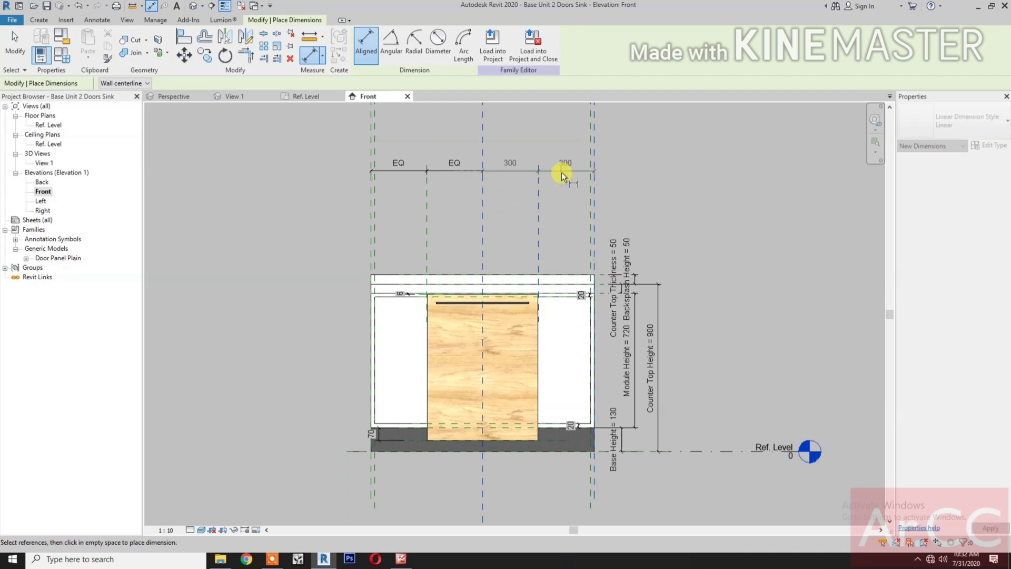
left_click(561, 172)
left_click(537, 194)
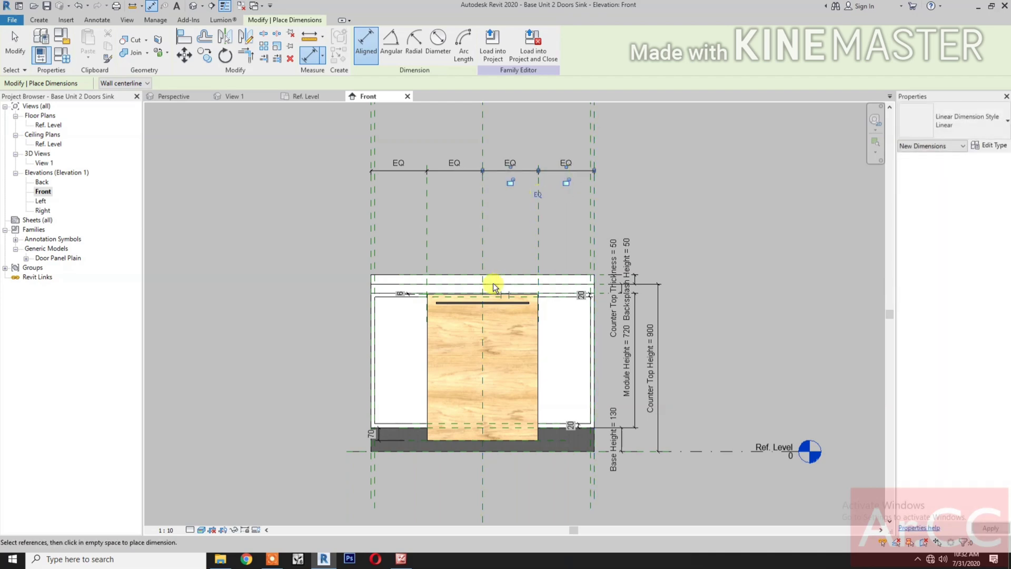
key("Escape")
key("Escape")
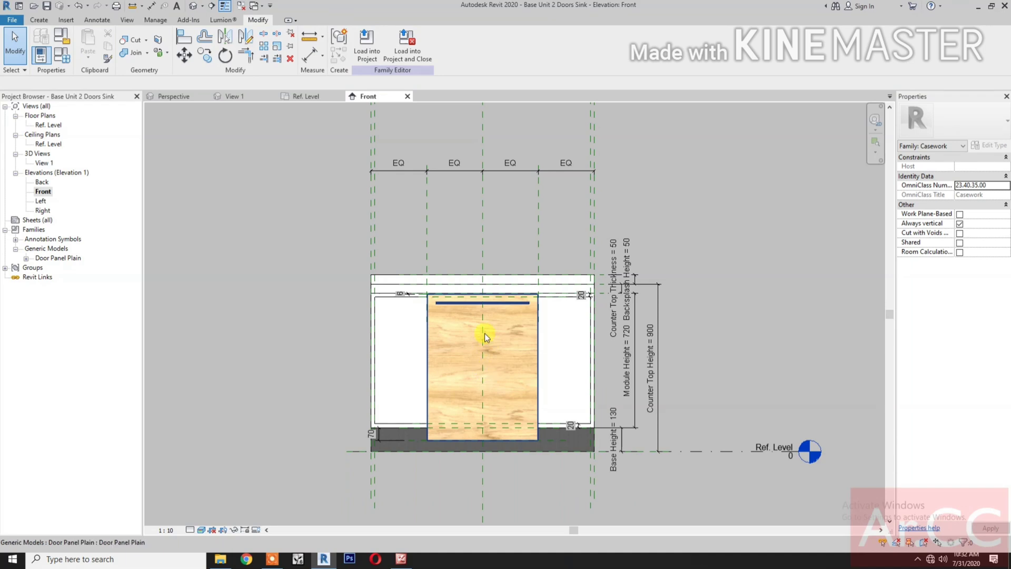
- Align the door panel's centre to the left quarter reference plane and lock it
left_click(498, 308)
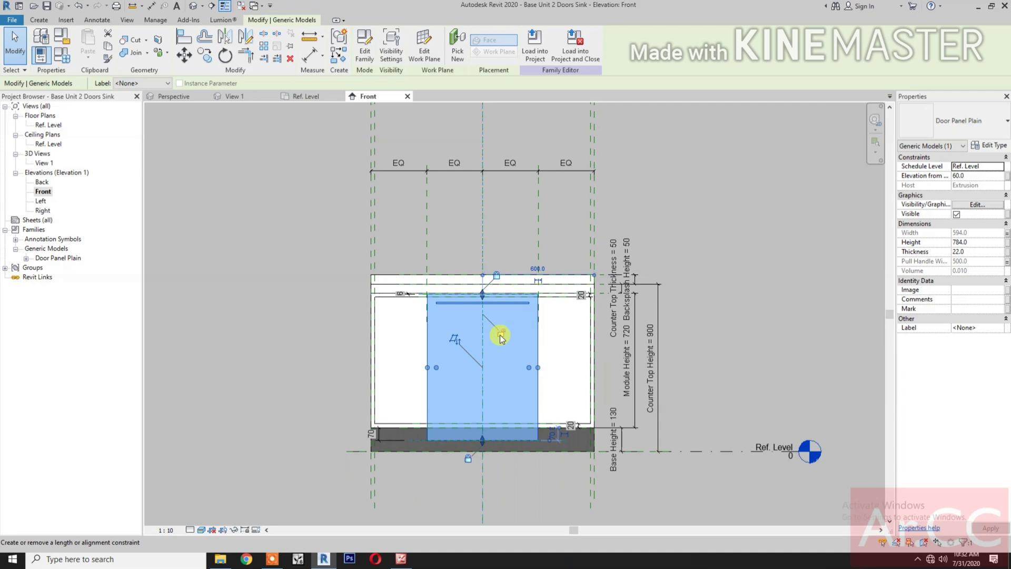
left_click(459, 251)
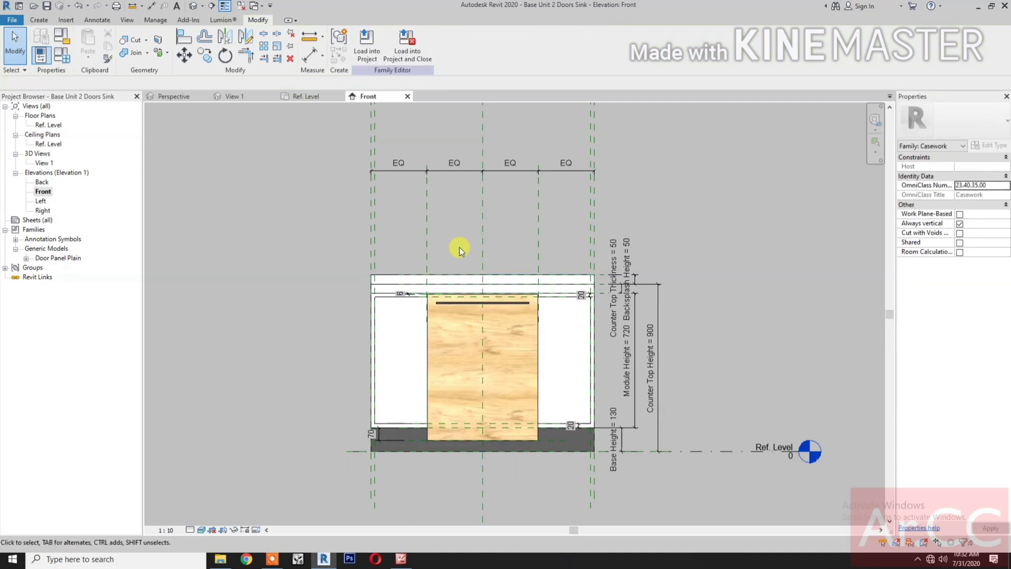
key("a")
key("l")
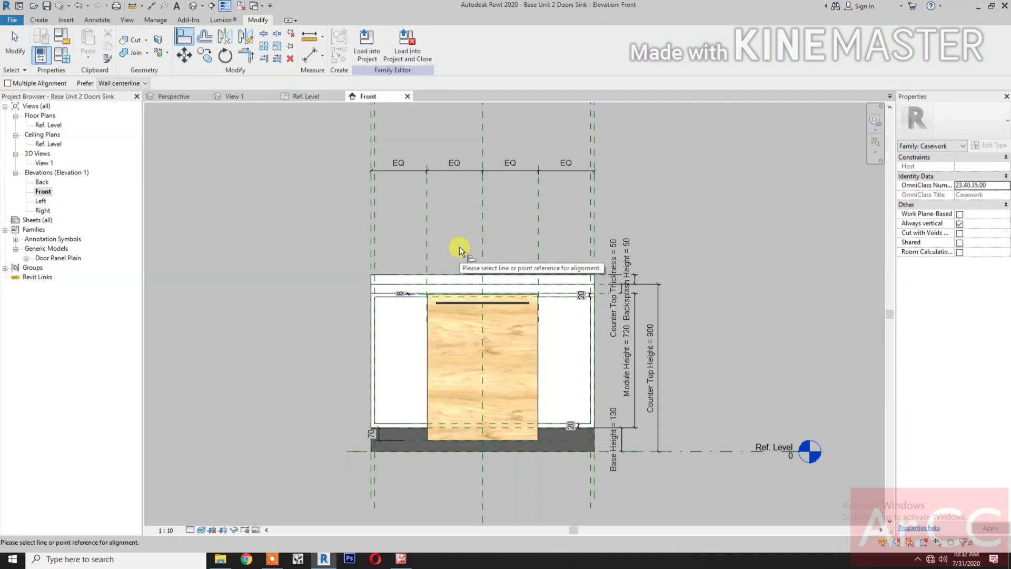
left_click(428, 225)
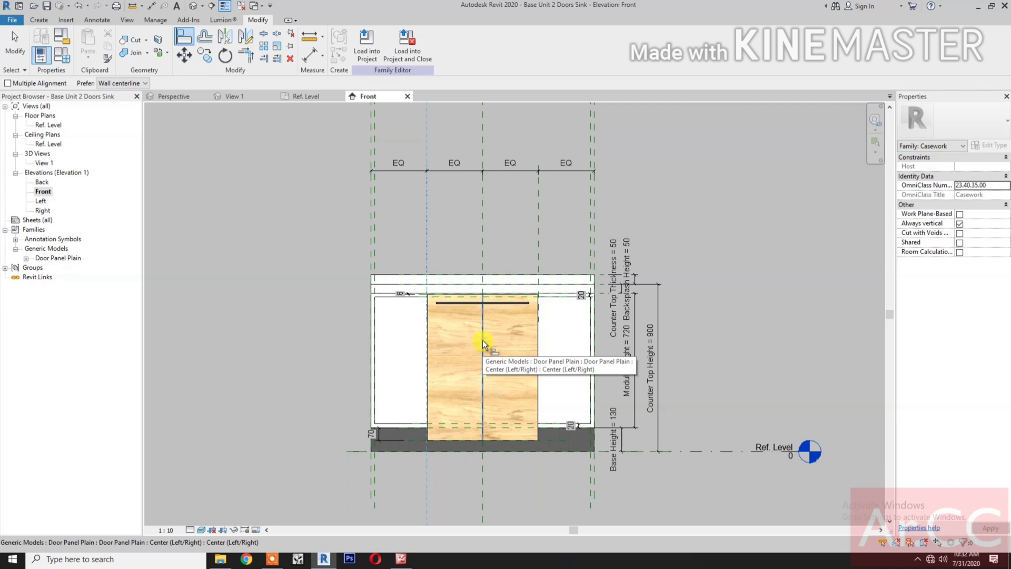
left_click(482, 339)
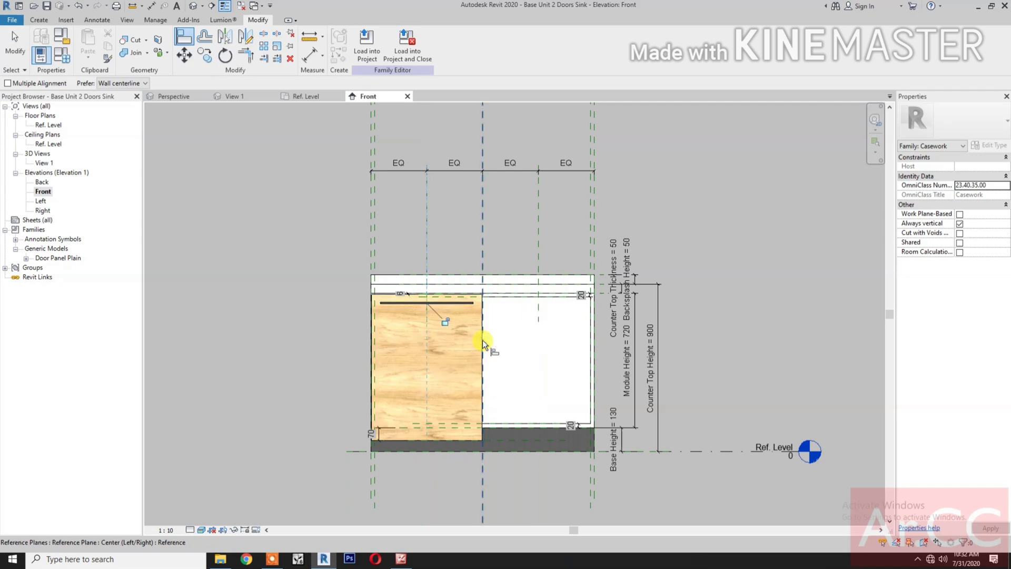
left_click(448, 323)
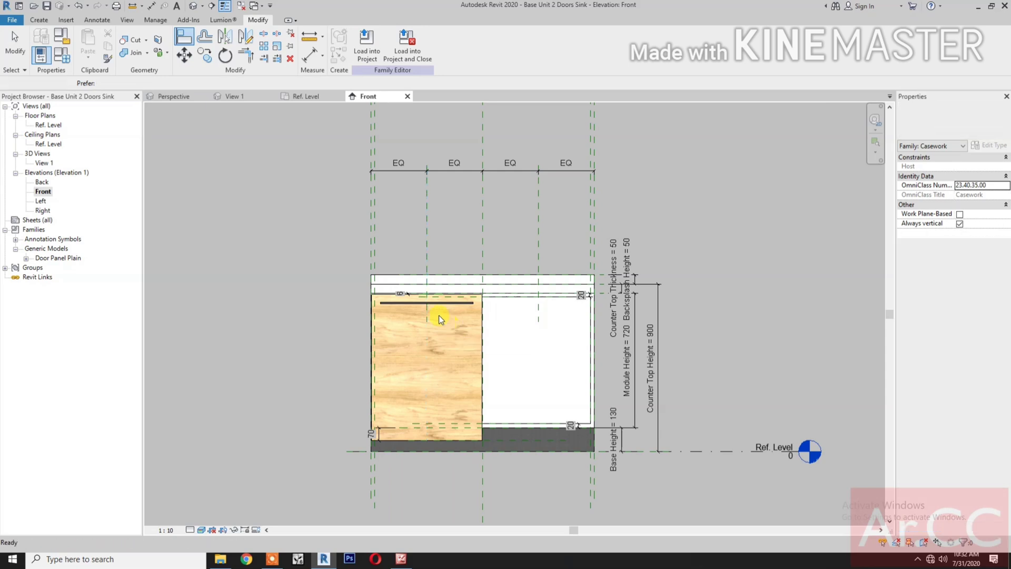
key("Escape")
key("Escape")
- Copy the door panel to the right and host the copy on the cabinet's right edge face
left_click(442, 306)
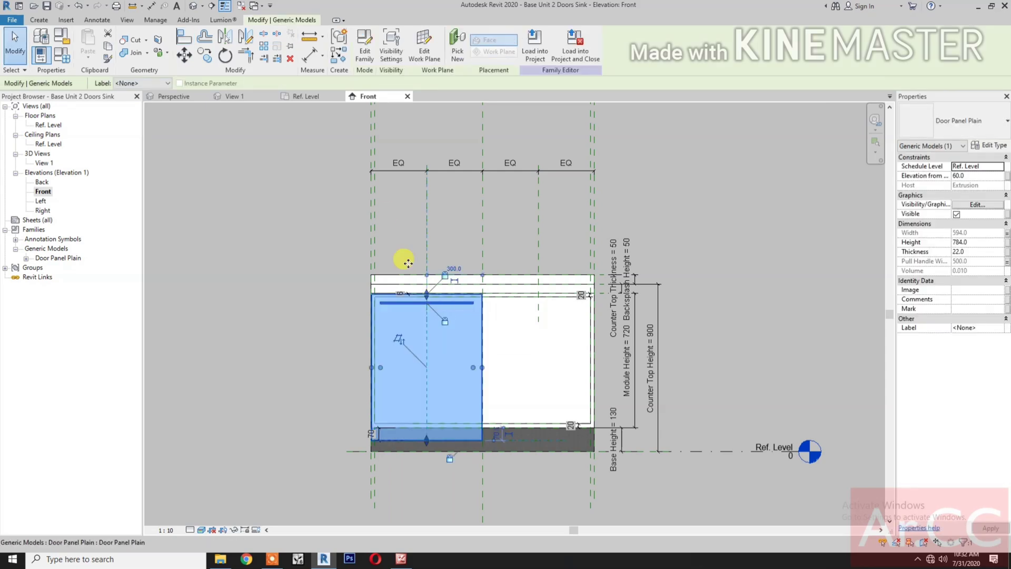
left_click(205, 56)
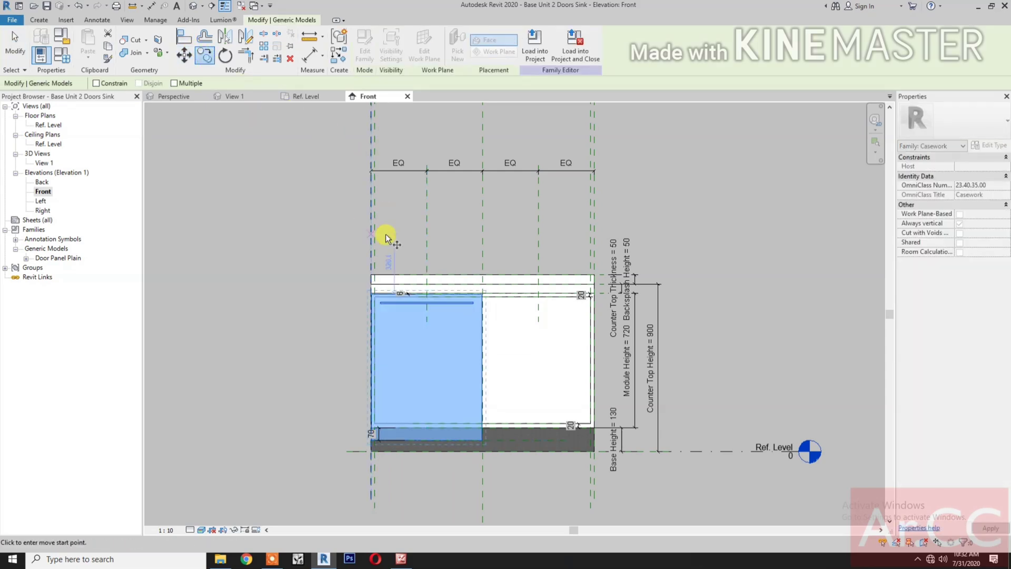
left_click(404, 229)
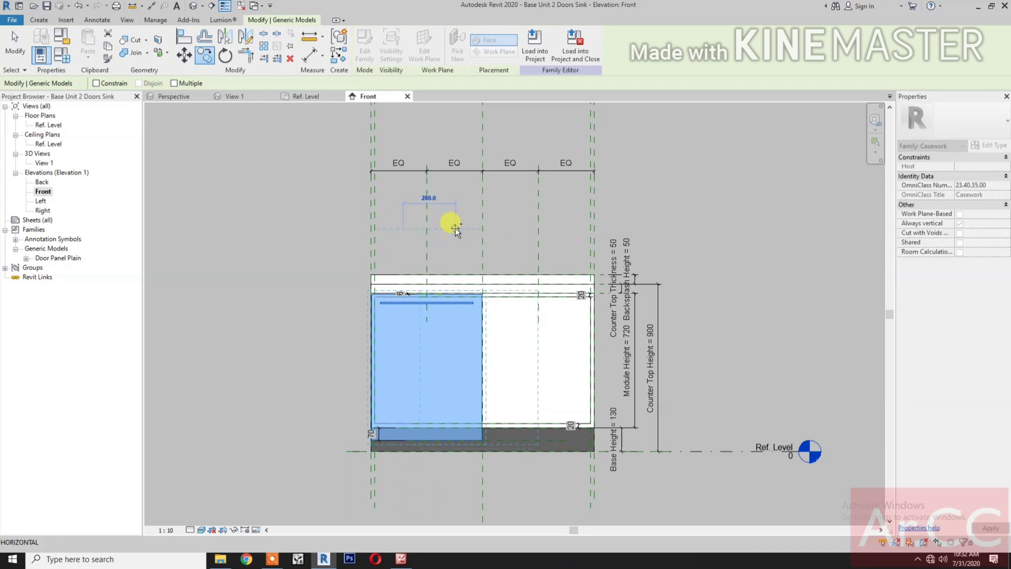
left_click(455, 228)
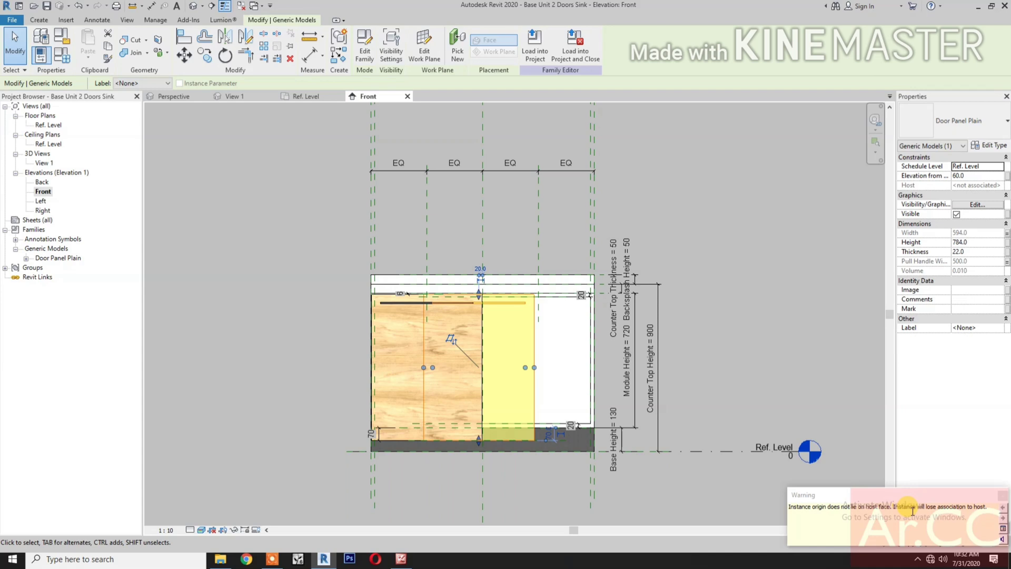
left_click(452, 59)
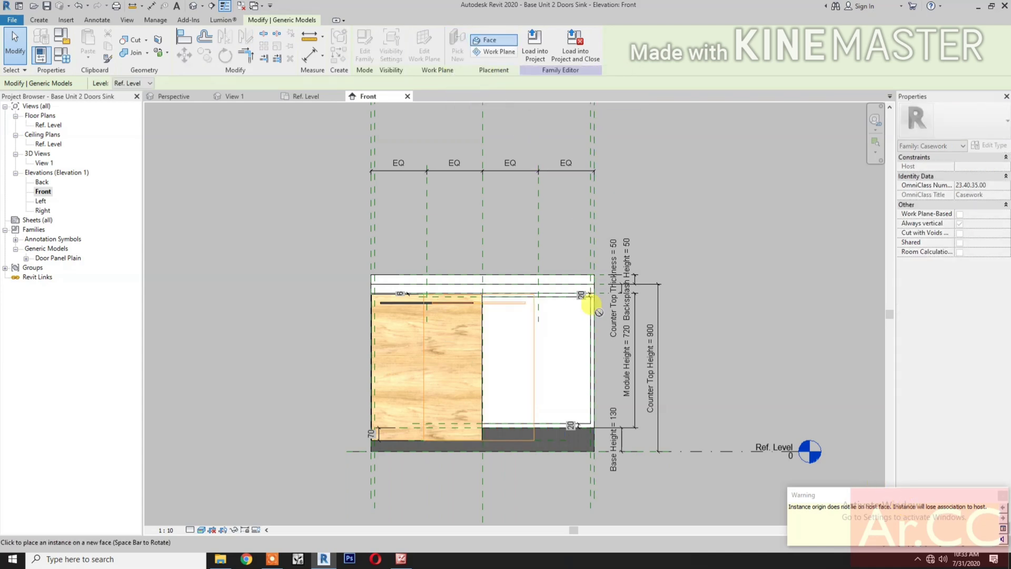
scroll(598, 312, "up", 2)
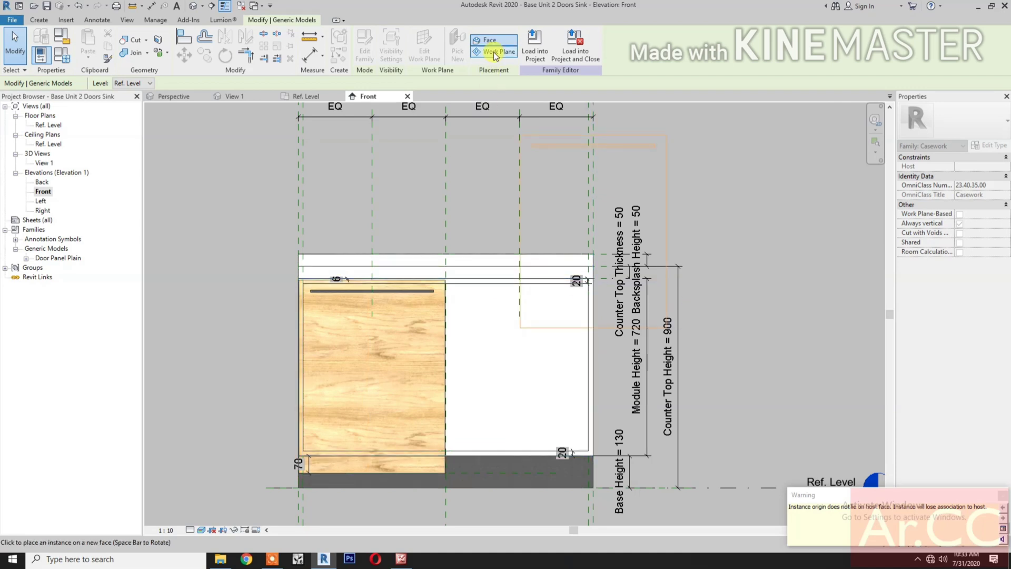
left_click(590, 328)
key("Escape")
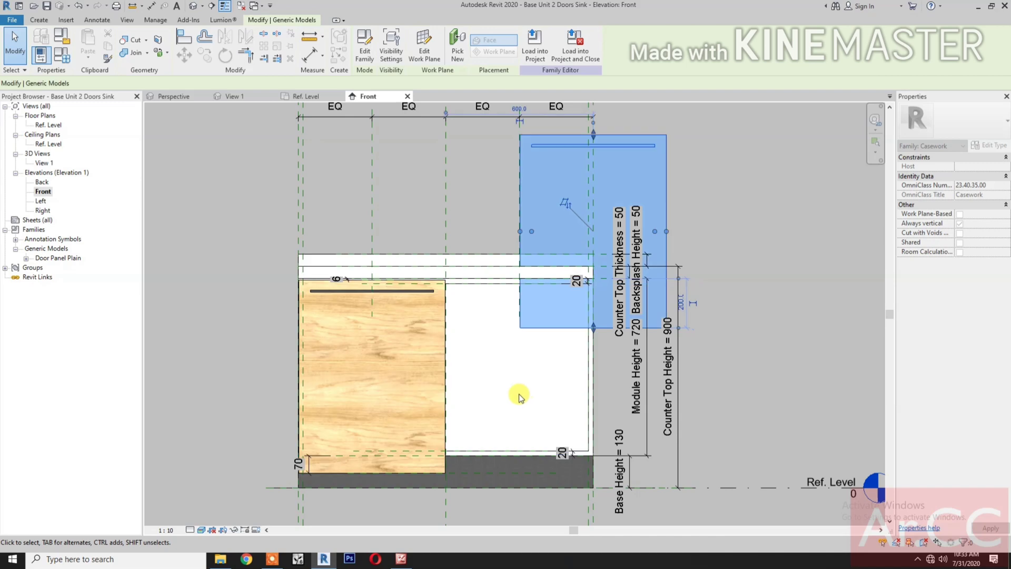
scroll(519, 397, "down", 2)
key("Escape")
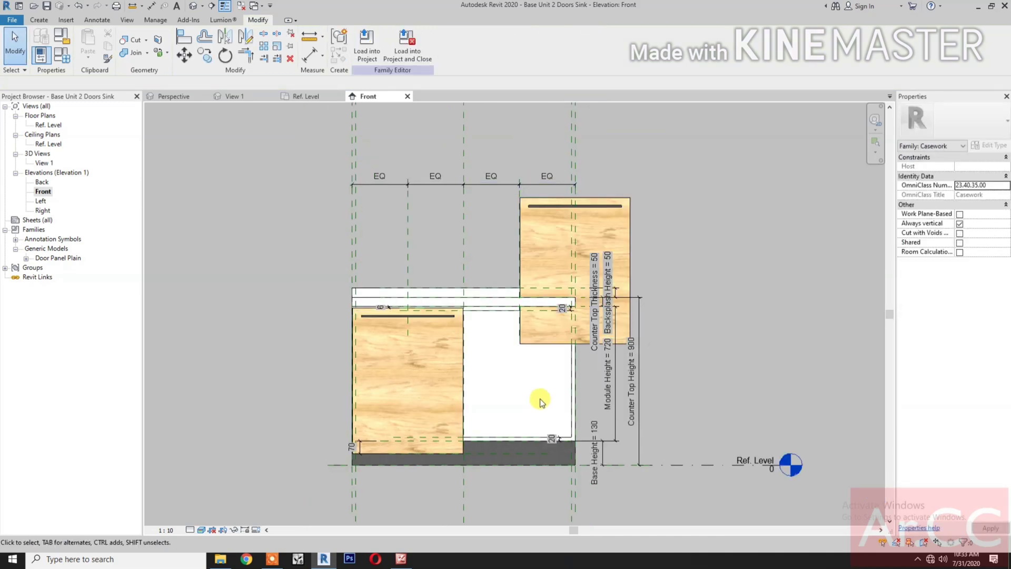
- Align the upper door panel's centre to the reference plane
left_click(183, 41)
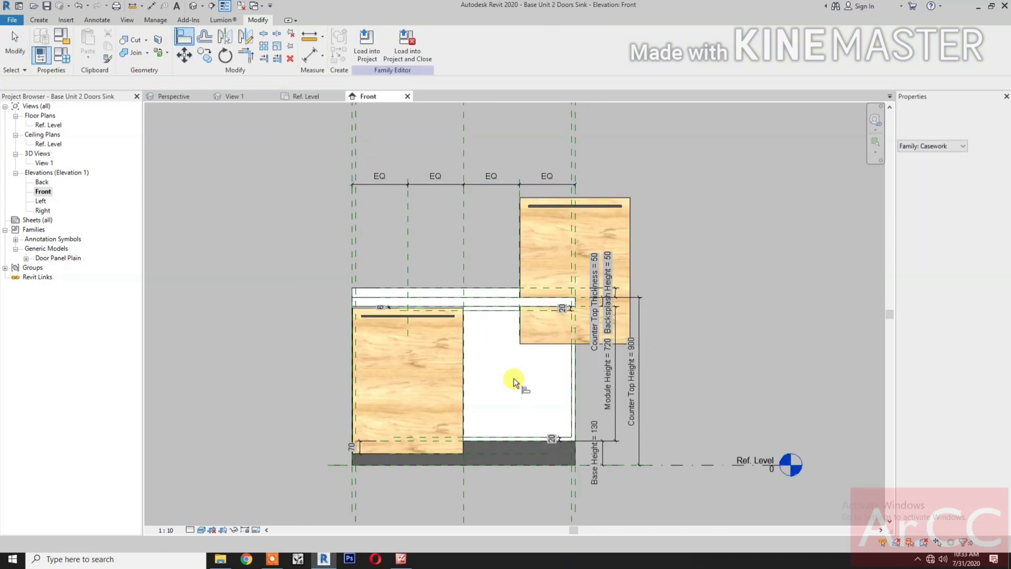
left_click(519, 250)
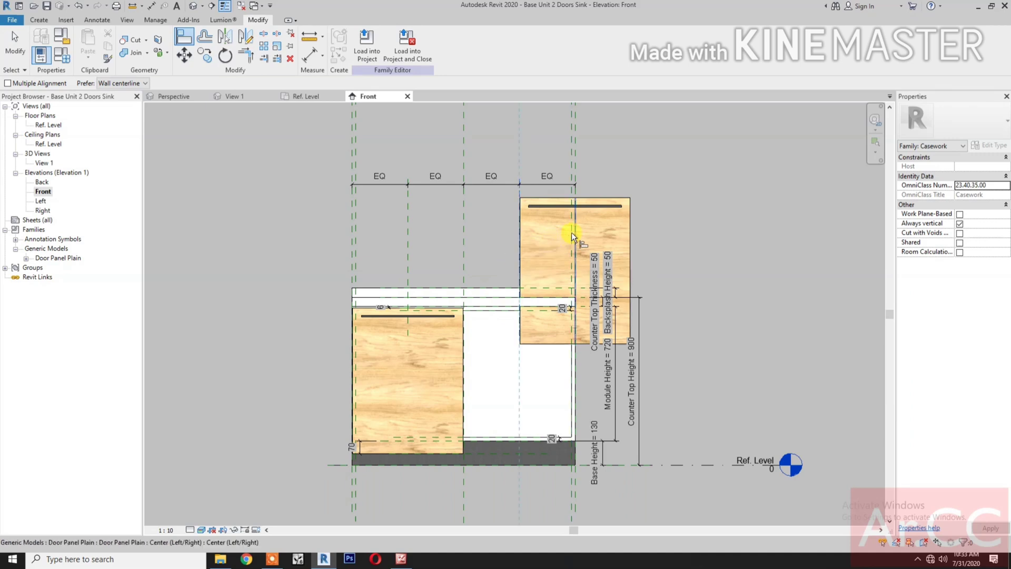
left_click(571, 232)
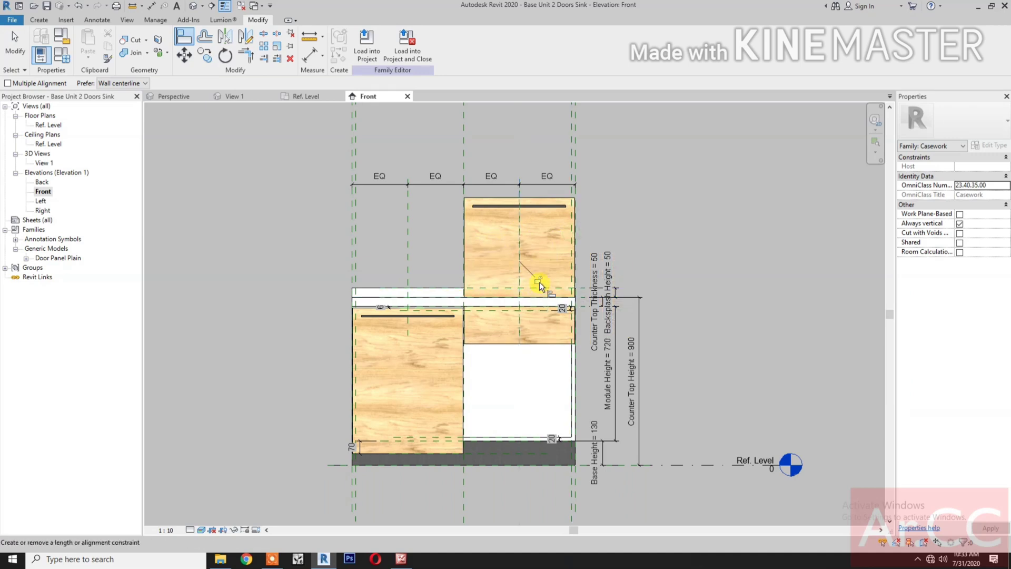
scroll(512, 498, "up", 2)
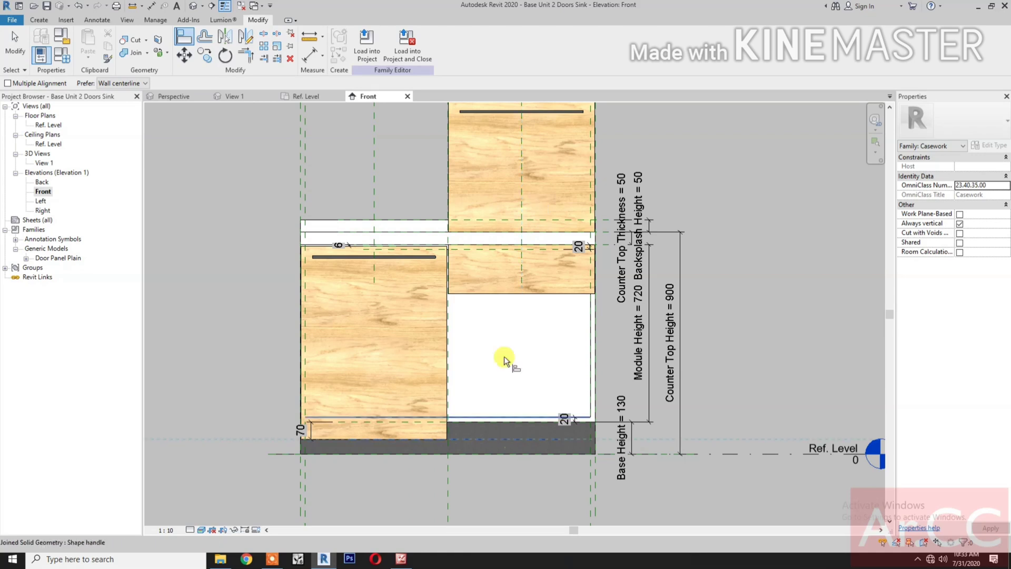
- Align the copied door panel's top edges to the reference line so it fills the right half
left_click(509, 292)
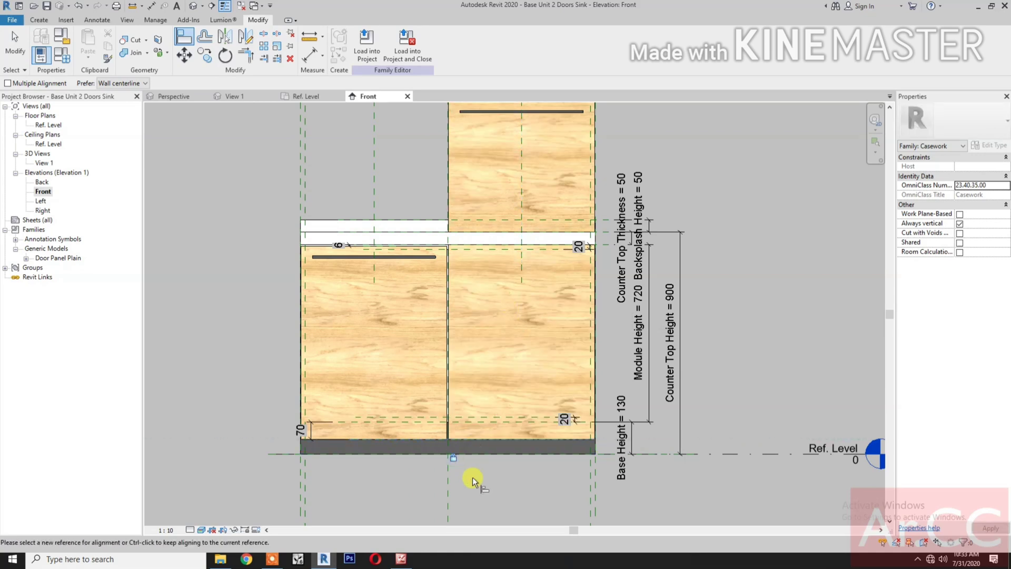
scroll(472, 477, "down", 3)
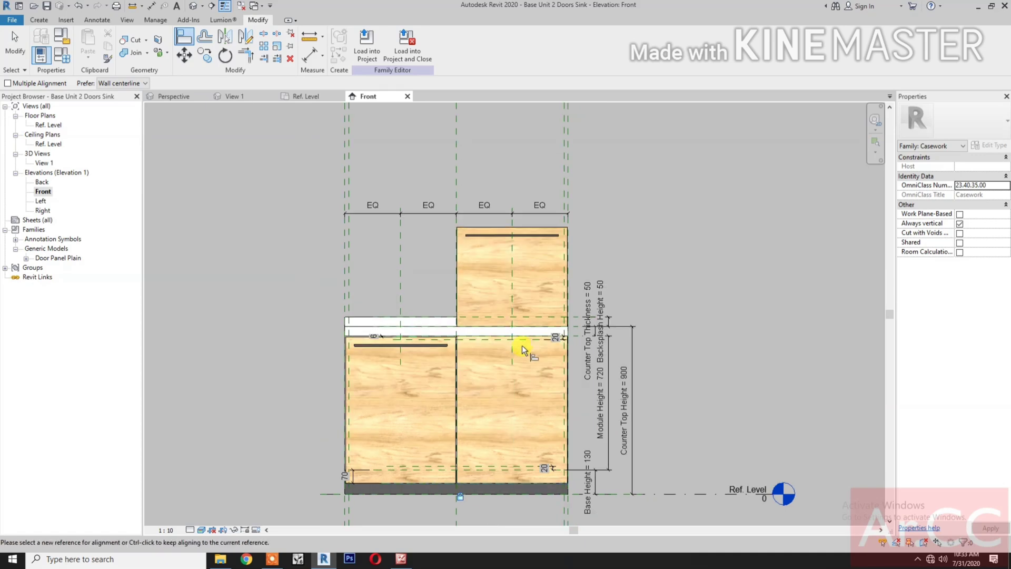
scroll(522, 346, "up", 2)
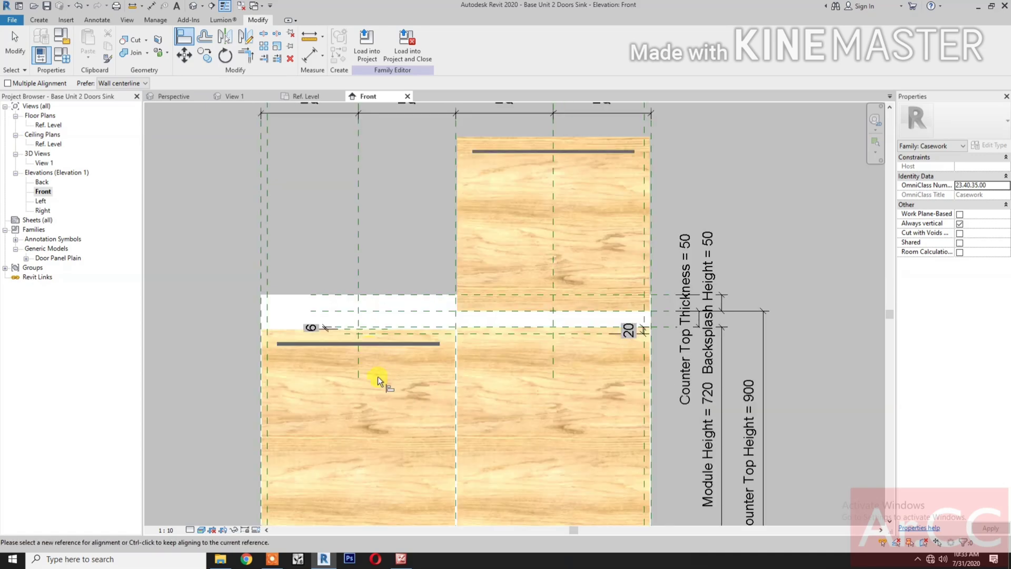
scroll(370, 346, "up", 2)
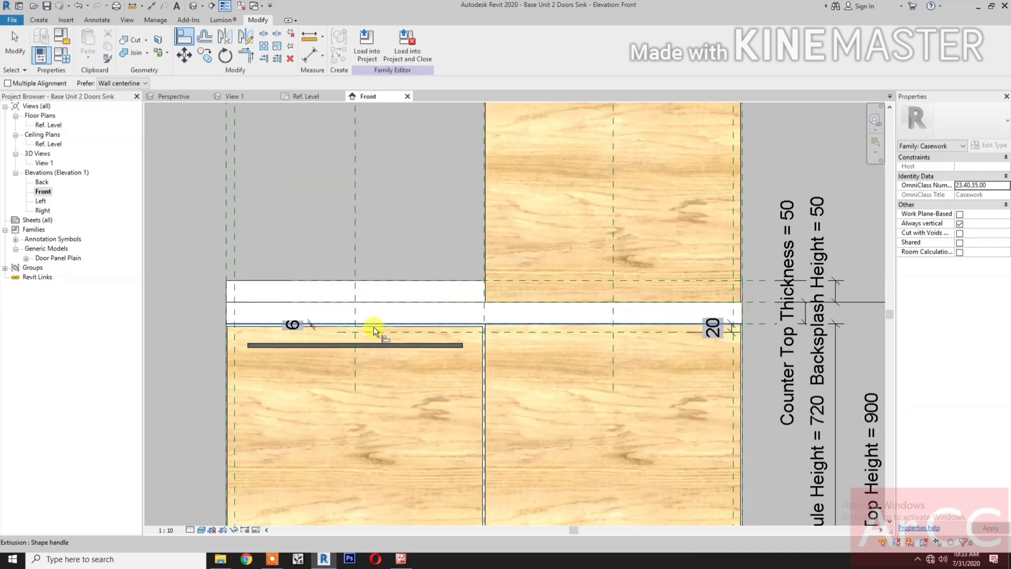
scroll(371, 331, "up", 2)
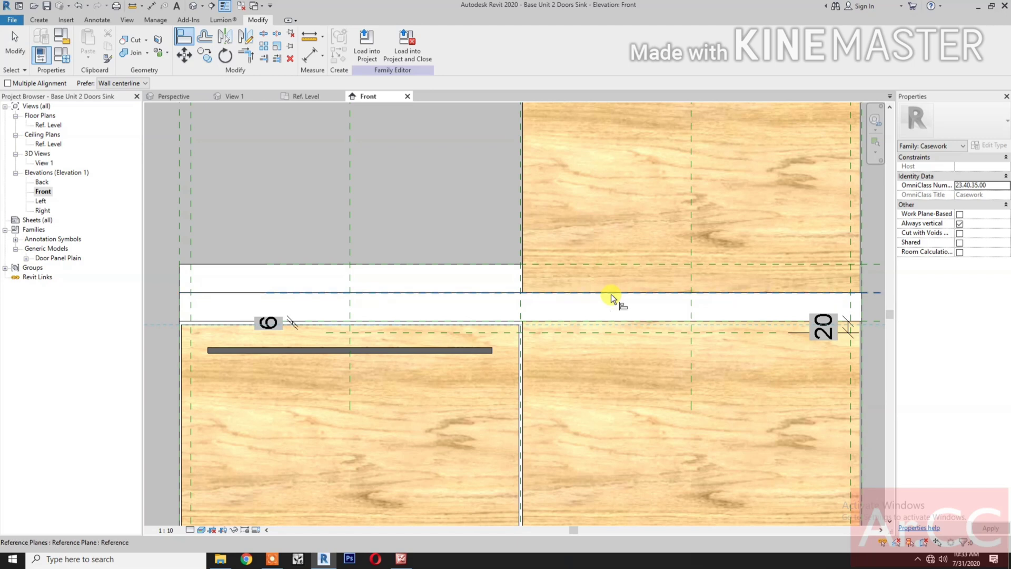
scroll(608, 296, "down", 2)
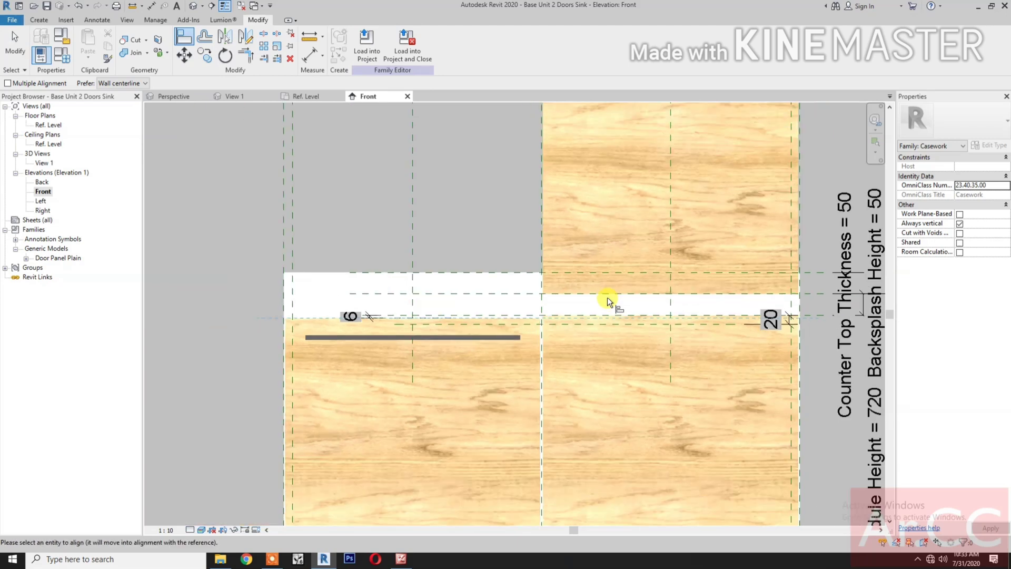
scroll(608, 320, "down", 3)
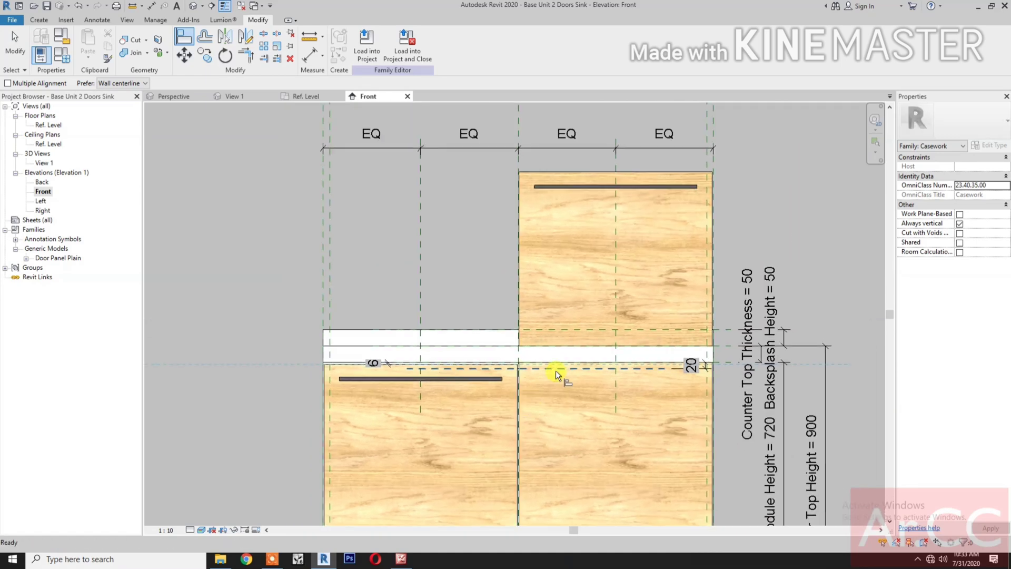
left_click(577, 172)
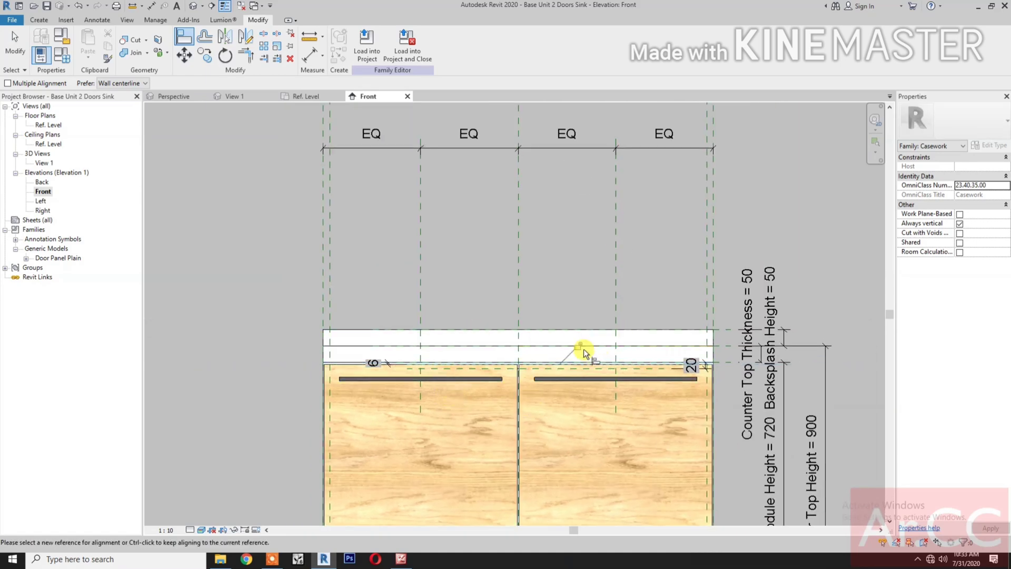
scroll(584, 401, "down", 2)
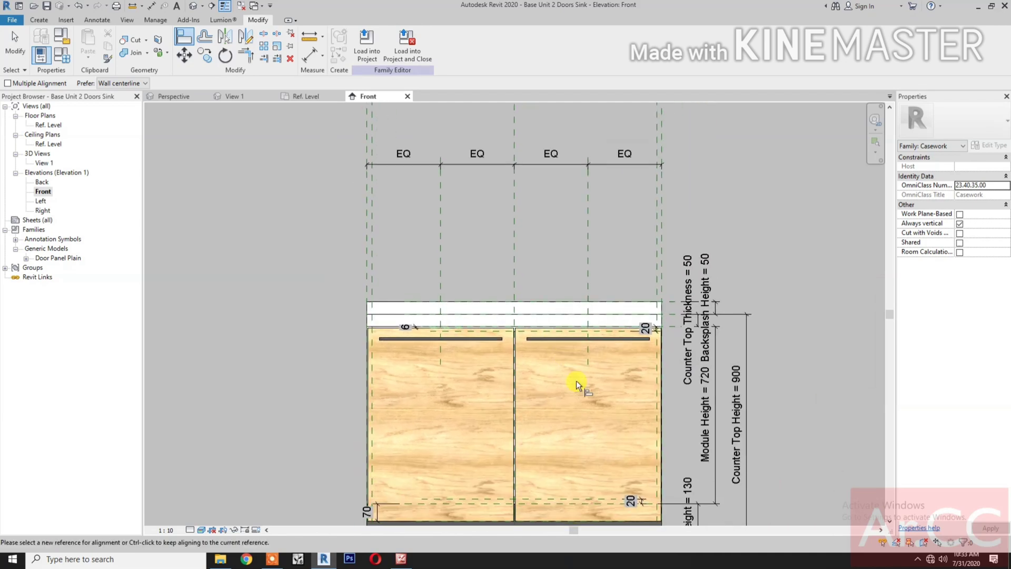
key("Escape")
key("Escape")
middle_click_drag(592, 391, 587, 367)
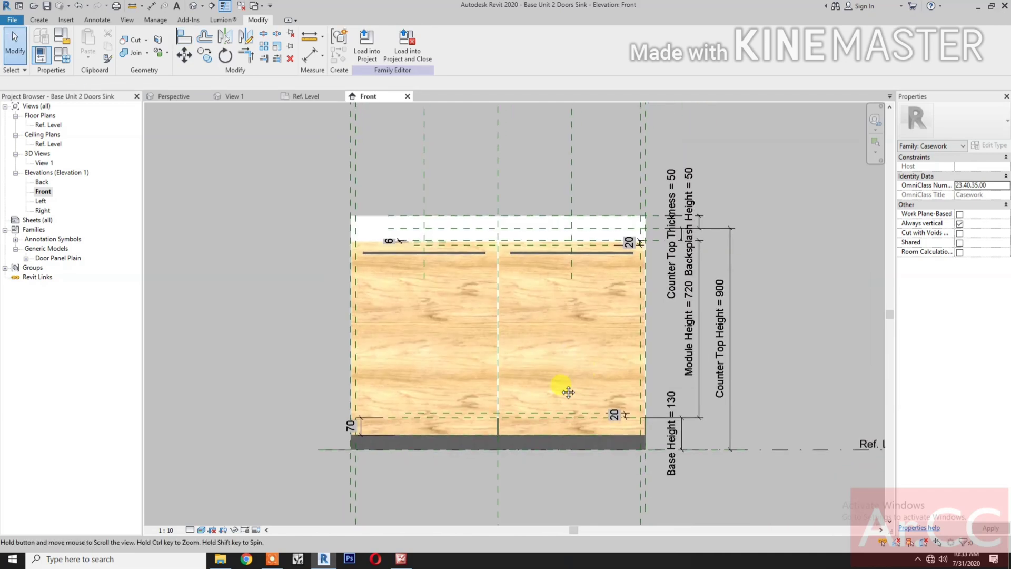
- Show 3D View 1 from an isometric corner angle, zoomed out slightly
left_click(245, 100)
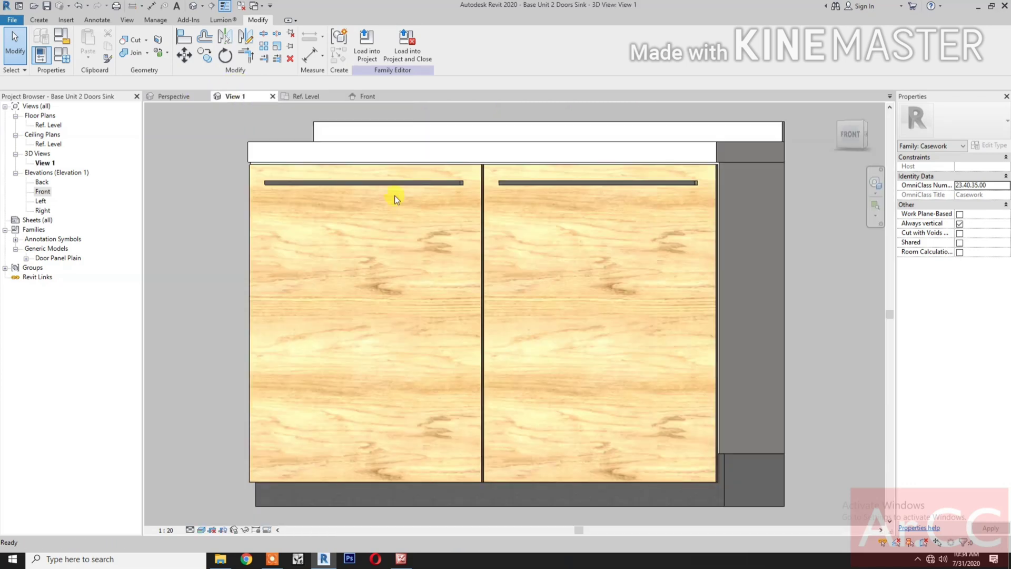
left_click(864, 121)
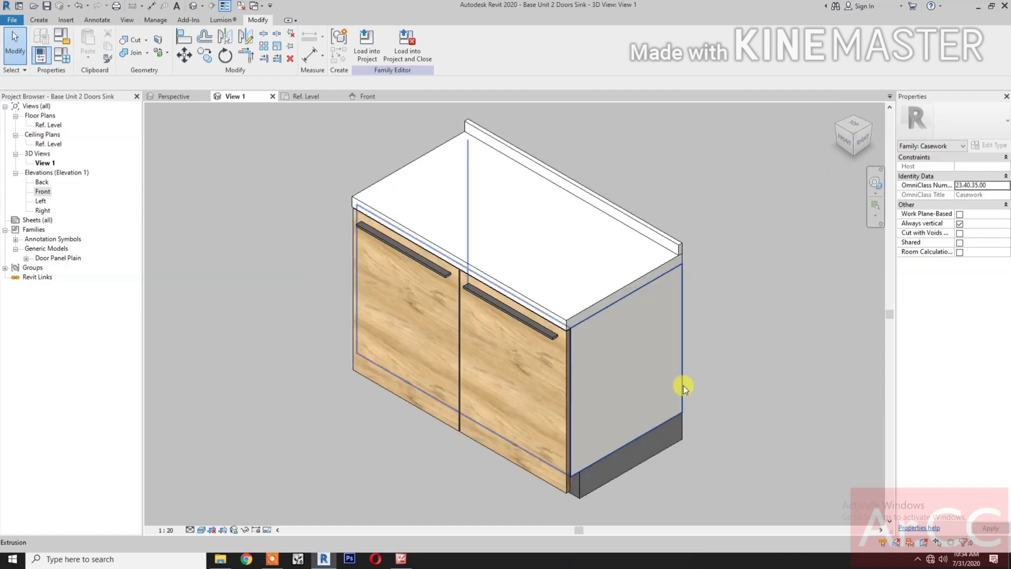
scroll(760, 451, "down", 1)
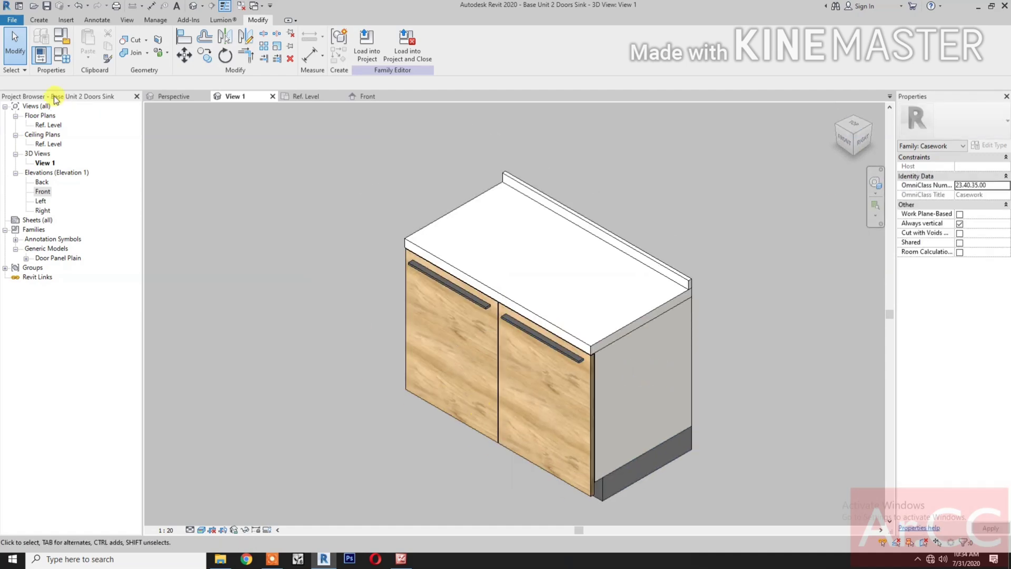
left_click(65, 55)
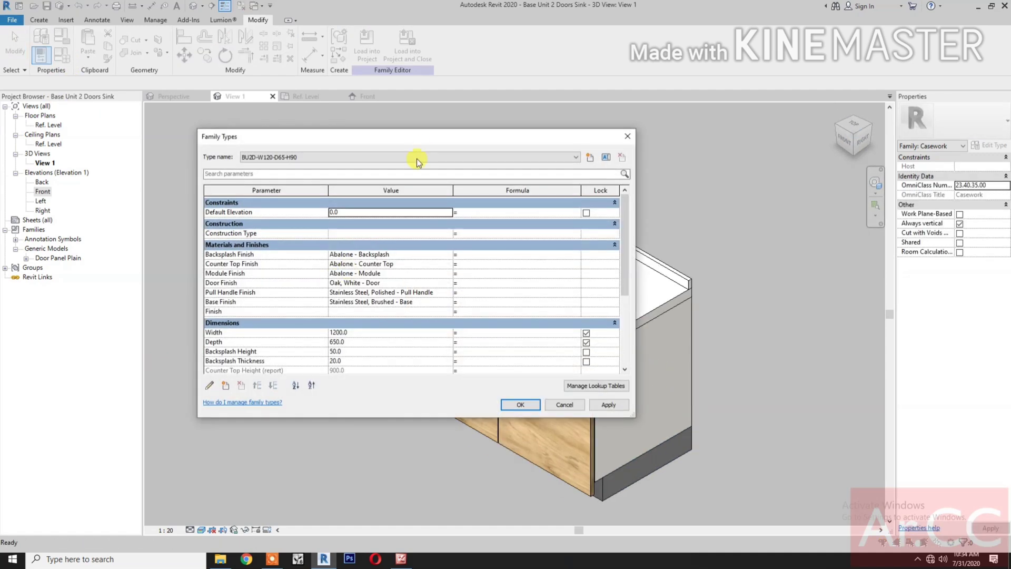
left_click_drag(427, 136, 251, 123)
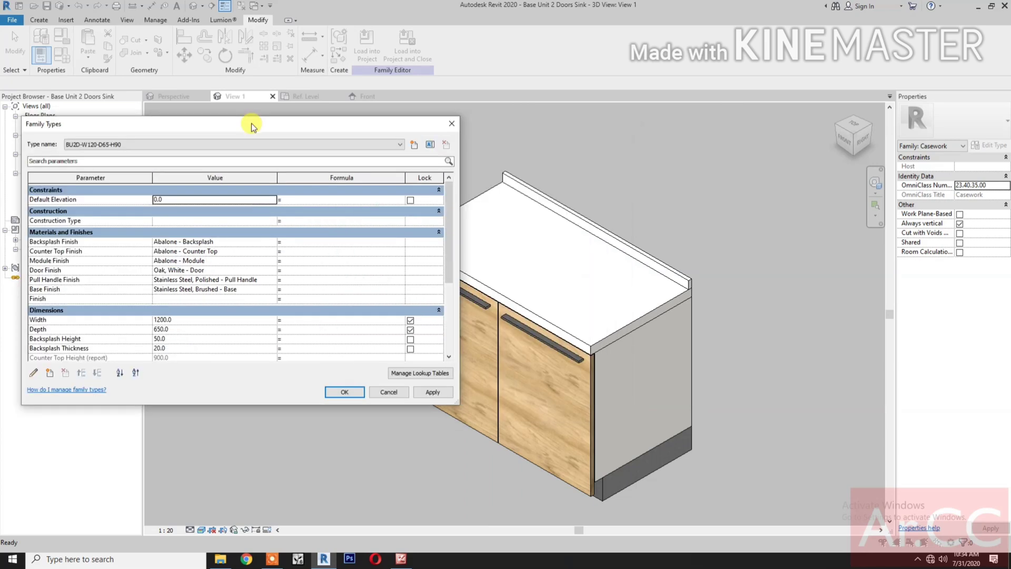
left_click(190, 321)
double_click(190, 320)
left_click(207, 330)
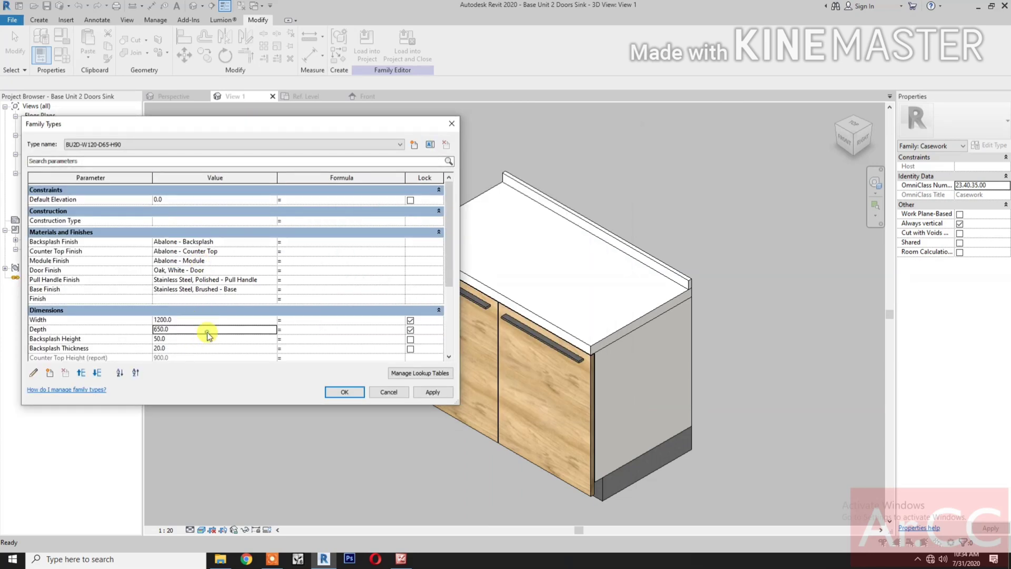
double_click(207, 330)
type("900")
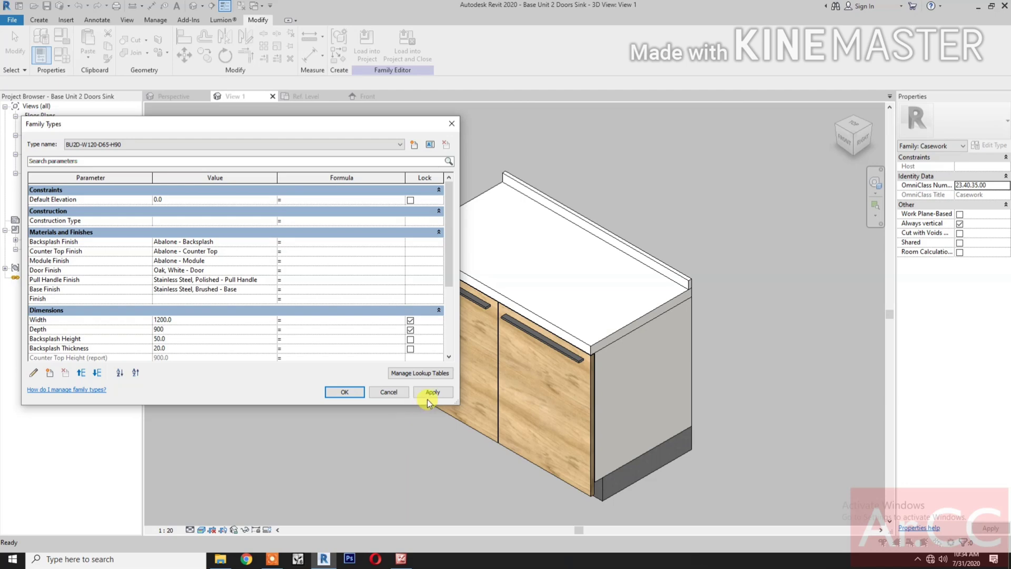
left_click(431, 393)
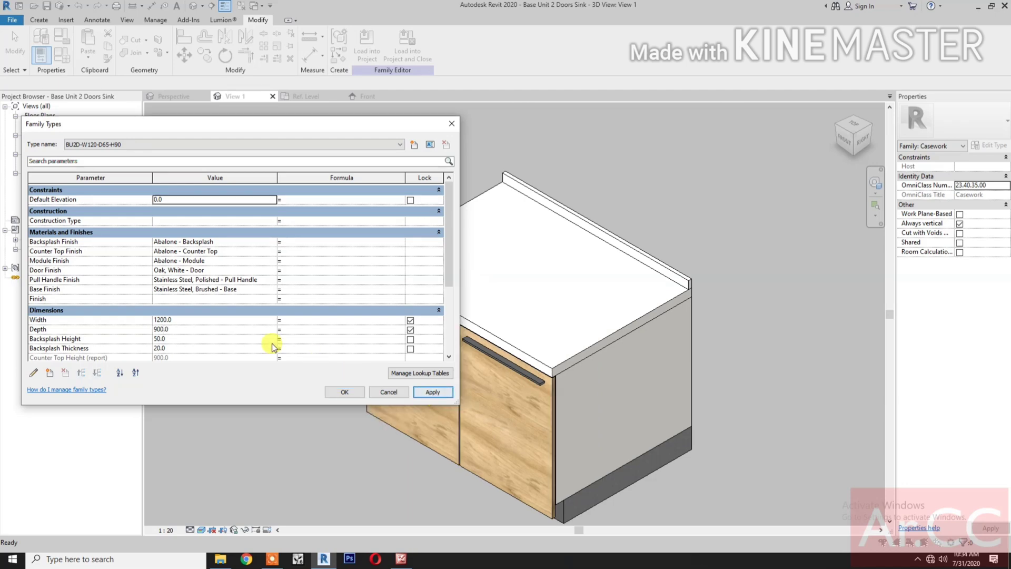
left_click(219, 329)
double_click(219, 330)
type("650")
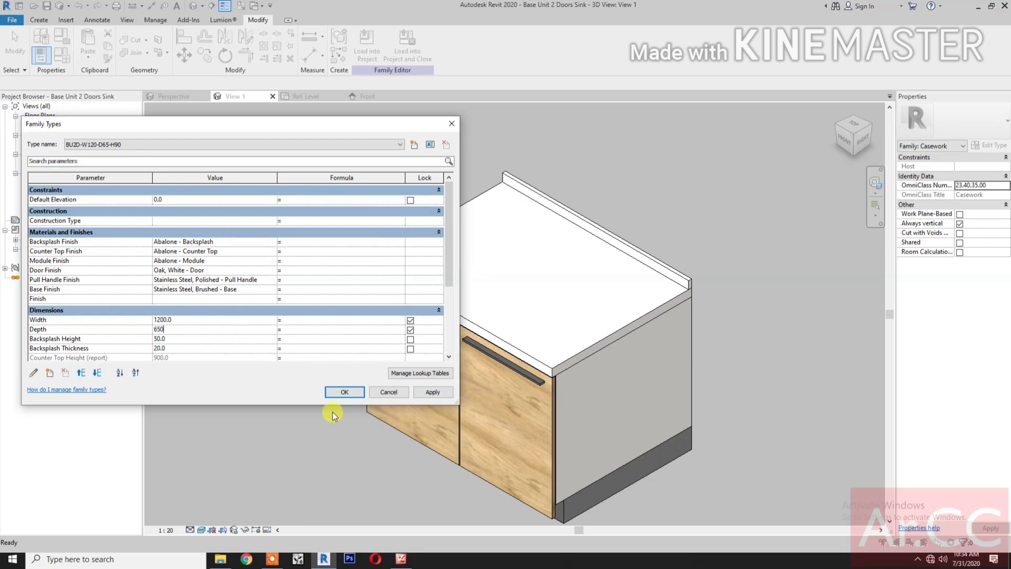
left_click(431, 393)
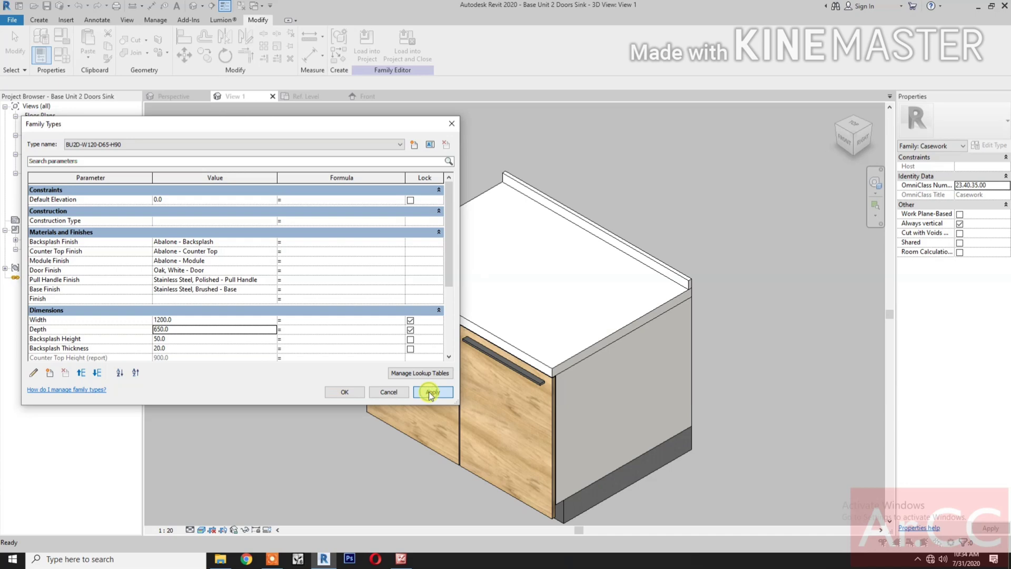
left_click(225, 322)
double_click(223, 323)
type("900")
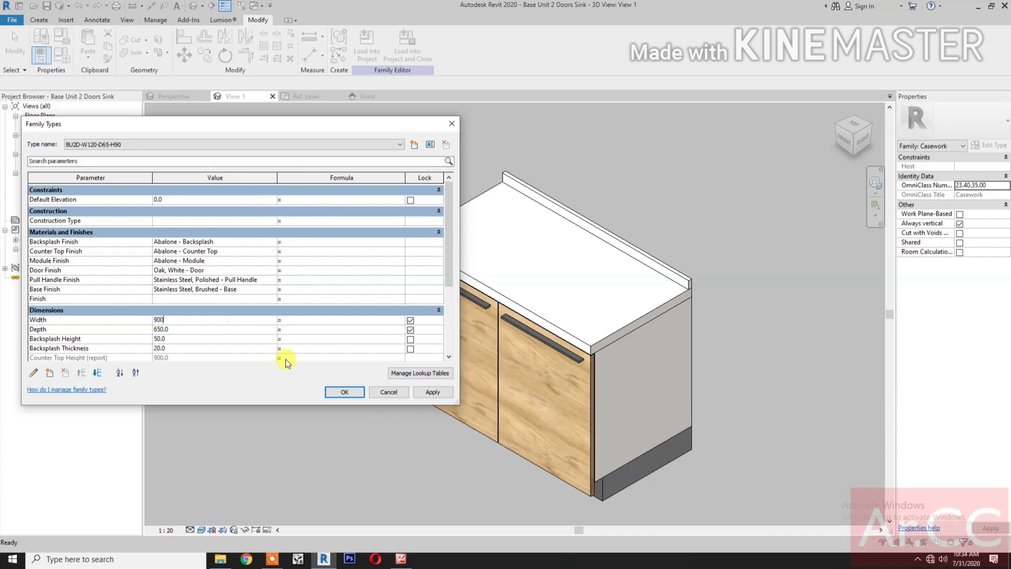
left_click(430, 391)
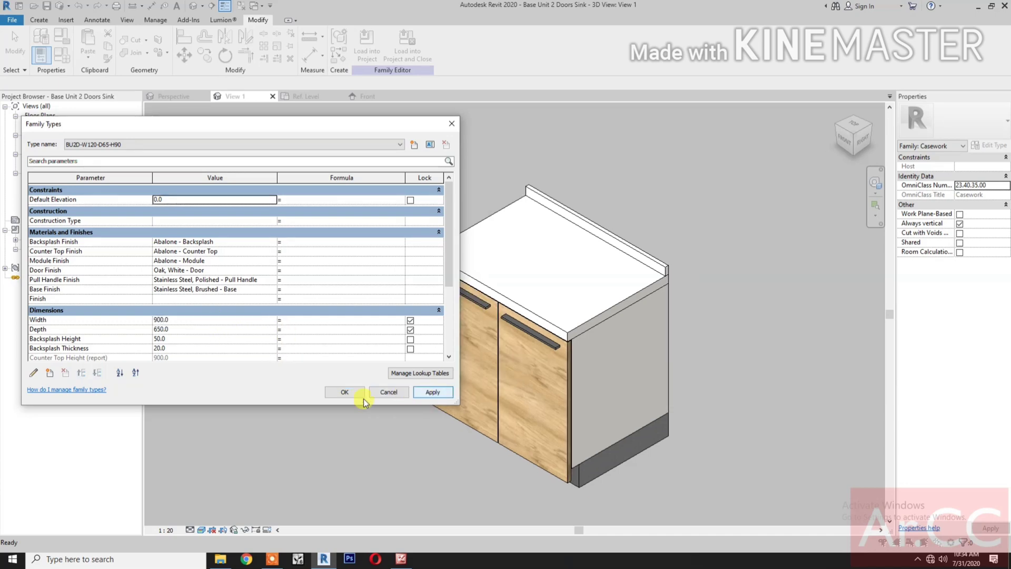
left_click_drag(370, 128, 398, 116)
left_click(245, 317)
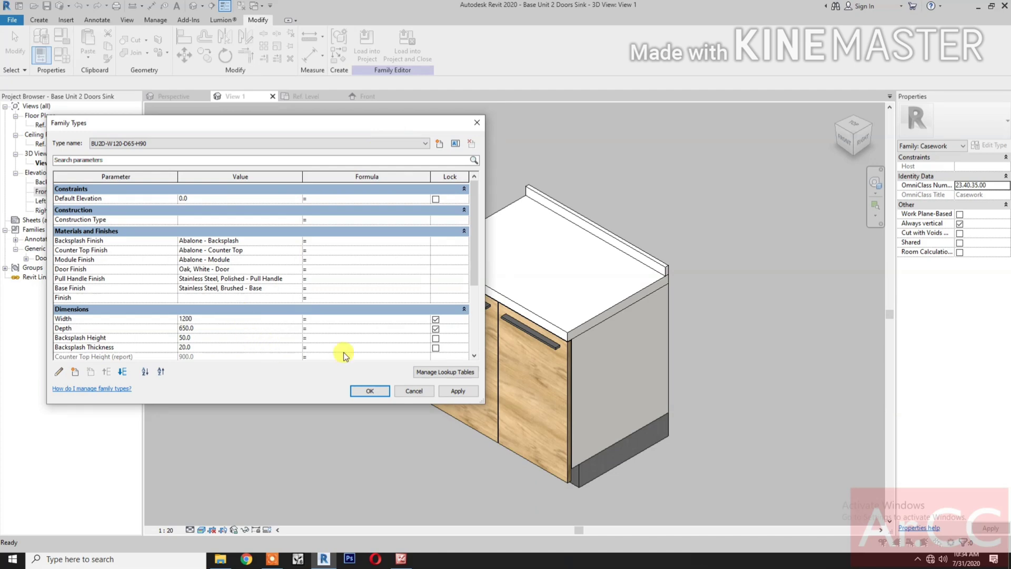
left_click(457, 391)
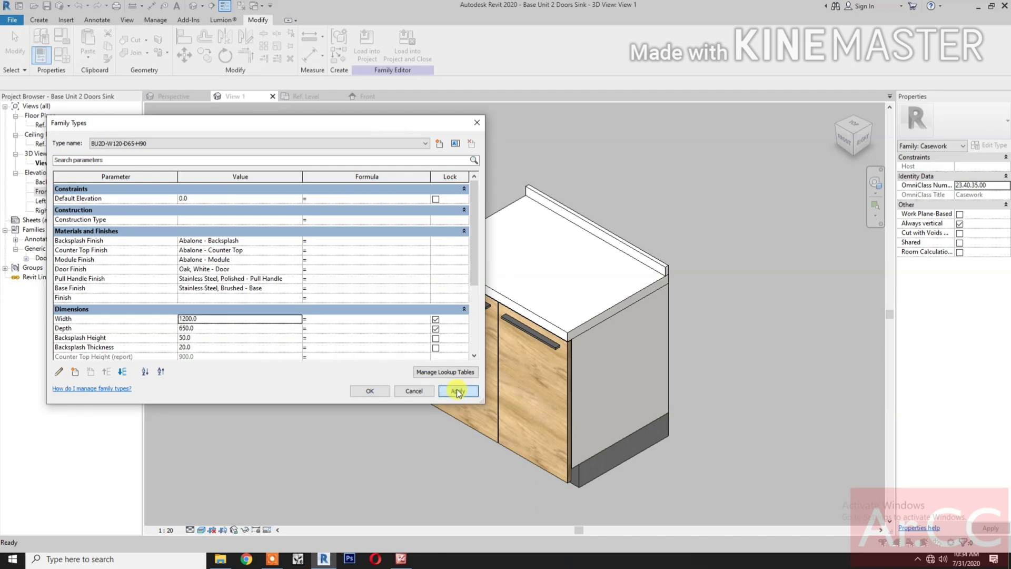
left_click(371, 391)
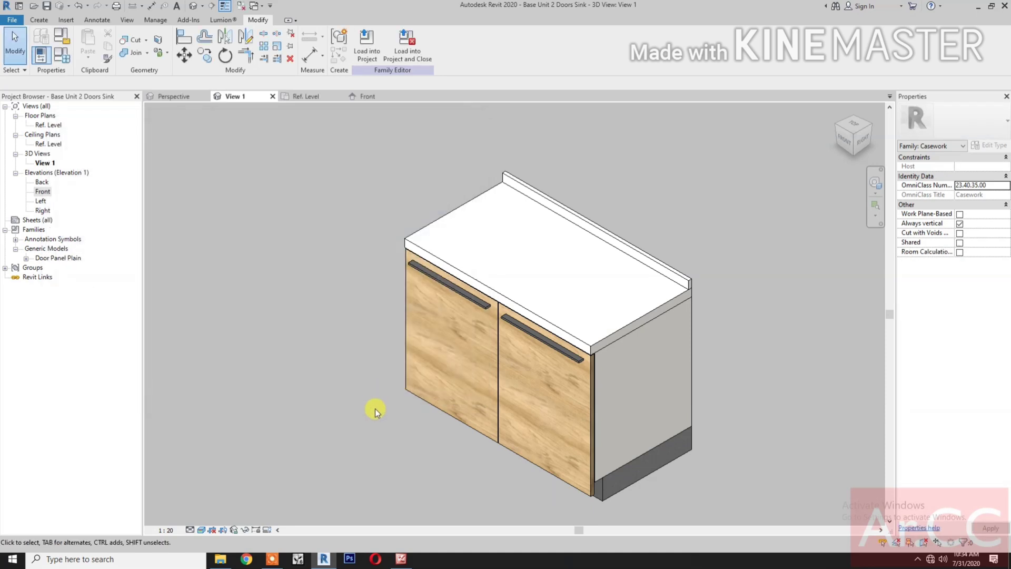
- Open Kitchen Sink Kohler Vault Double Equal 3820 4 from the Youtube Casework folder
left_click(220, 562)
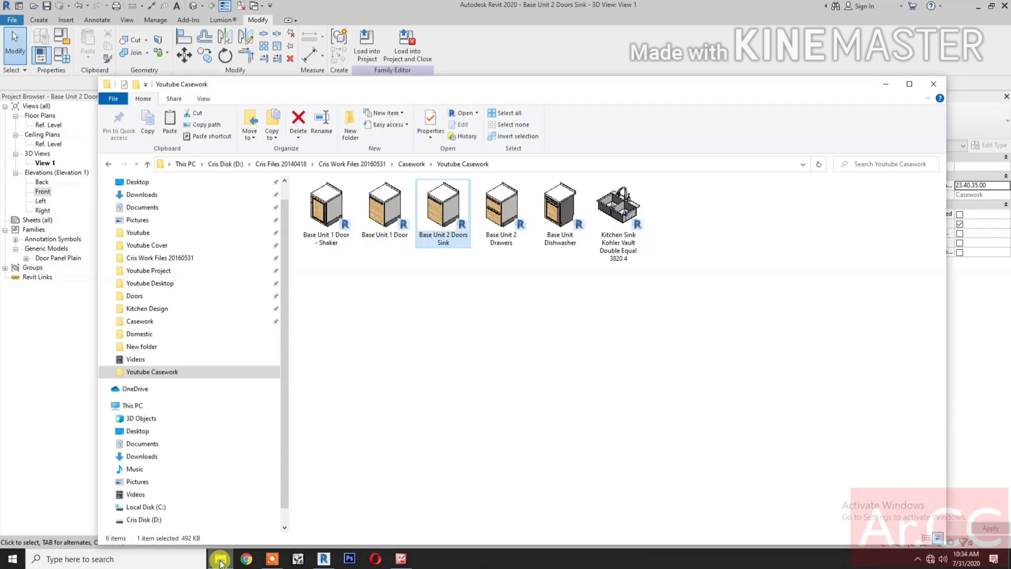
left_click(631, 251)
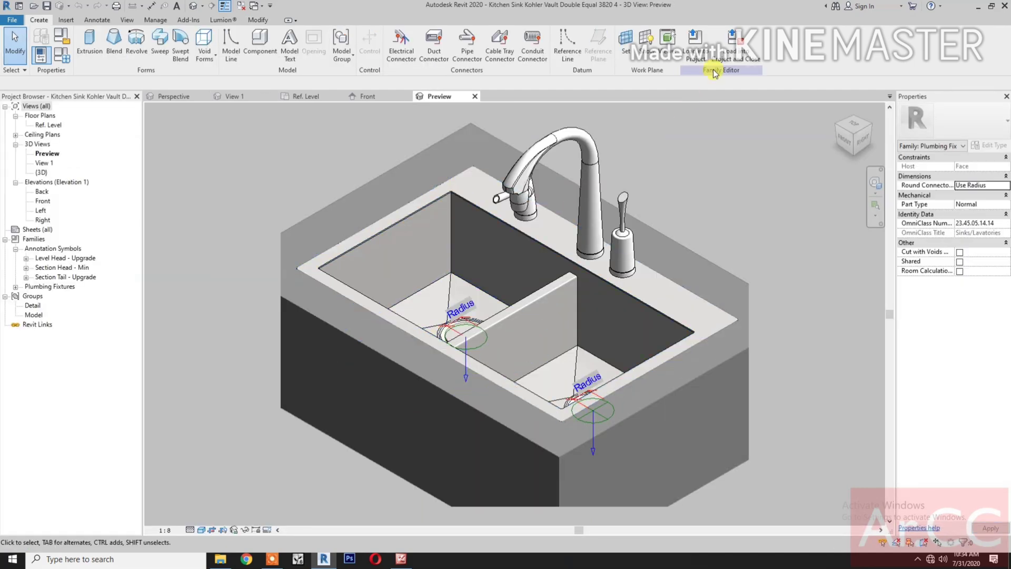
- Load the Kohler Vault sink family into Base Unit 2 Doors Sink.rfa
left_click(733, 42)
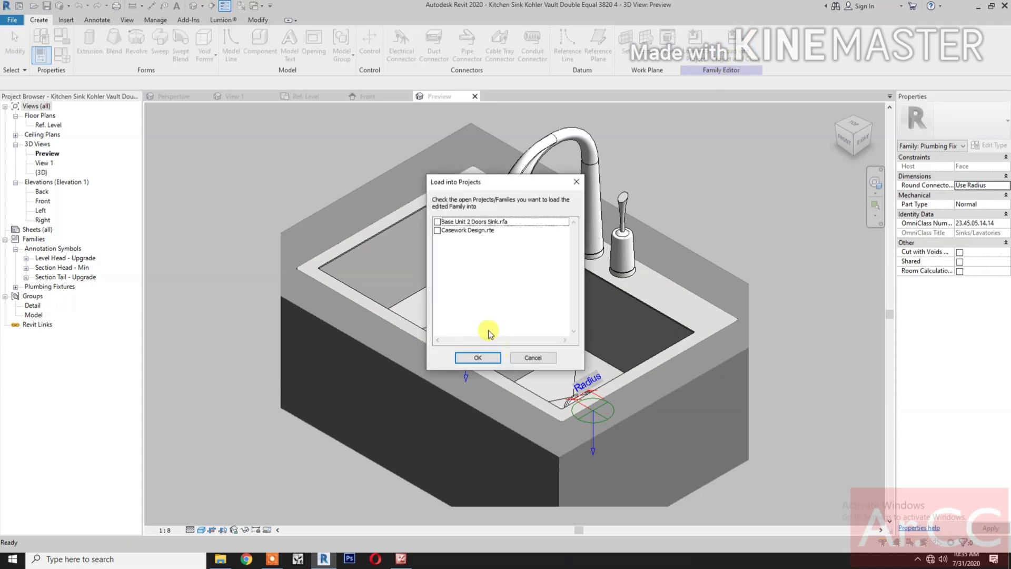
left_click(438, 223)
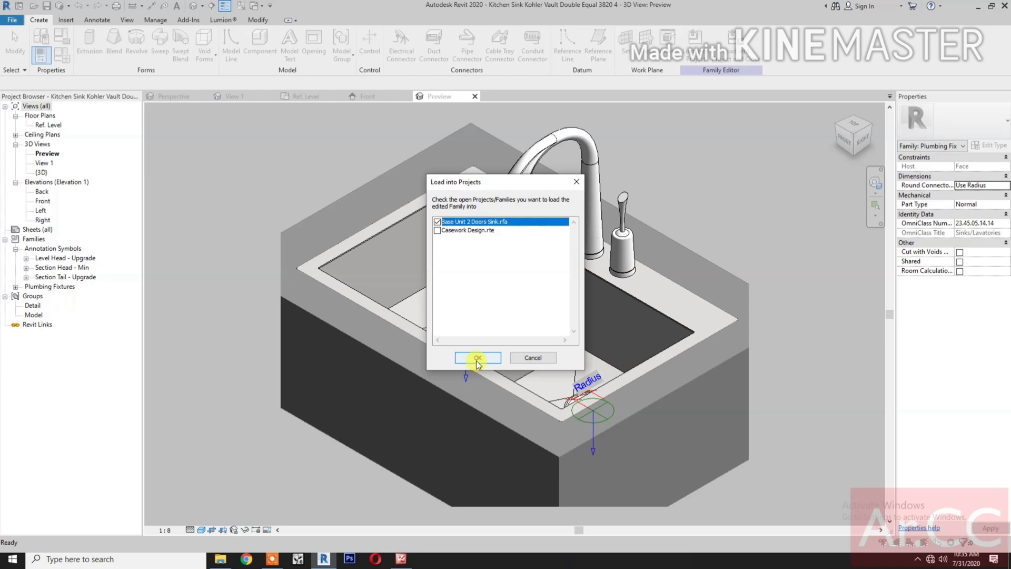
left_click(477, 358)
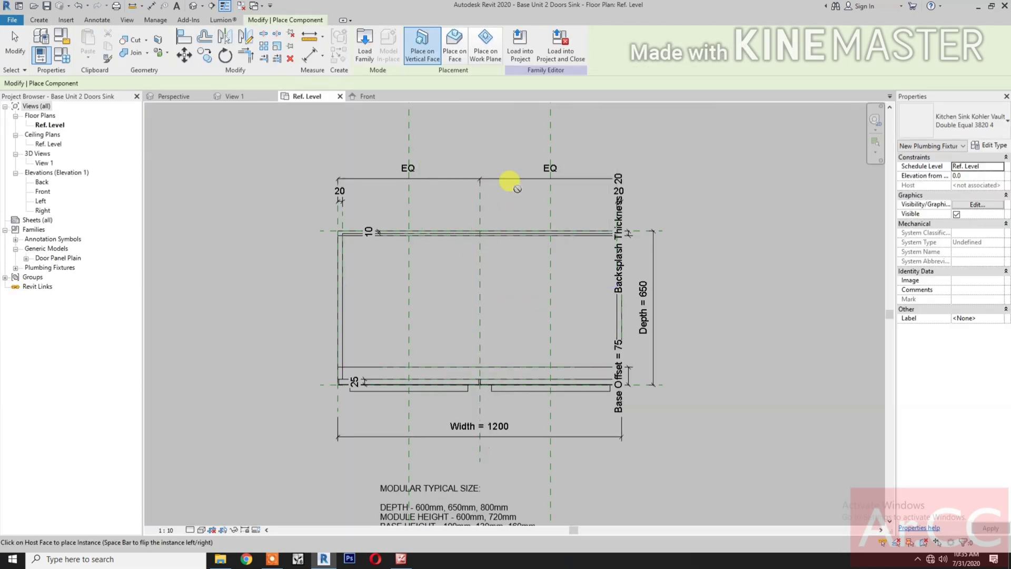
- Place the sink on the countertop face and align its centre line to the center reference plane
left_click(462, 59)
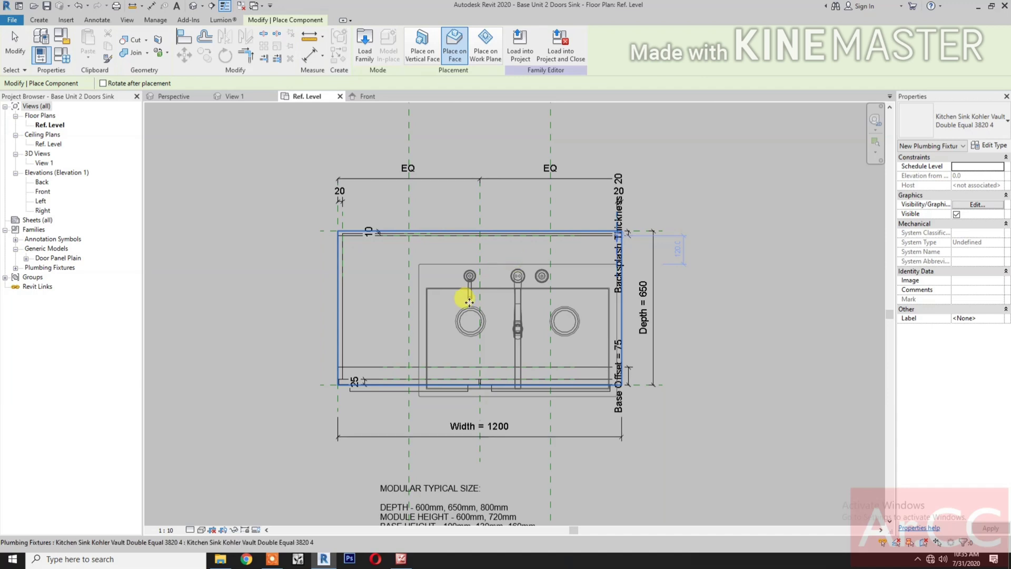
key("Escape")
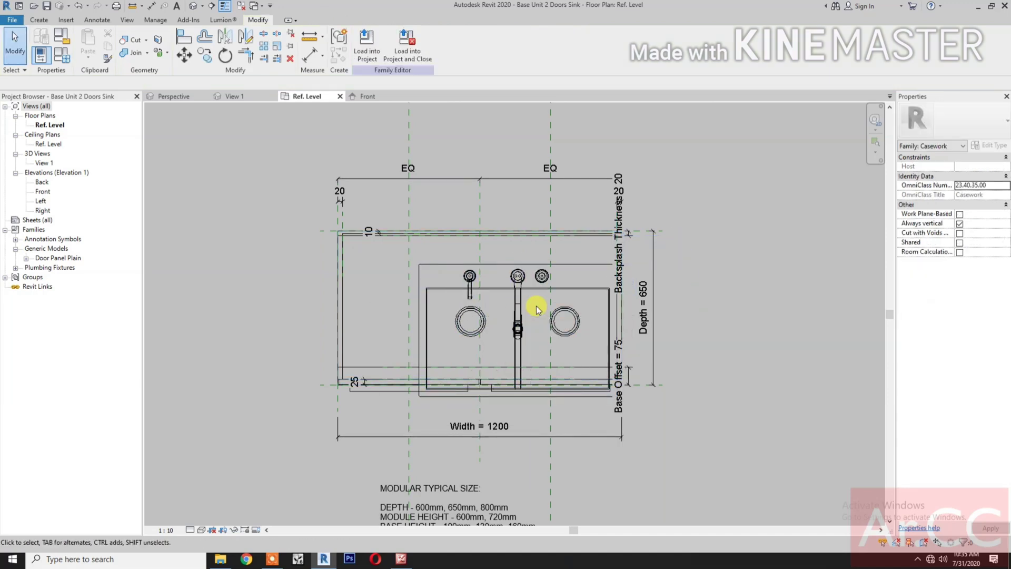
key("a")
key("l")
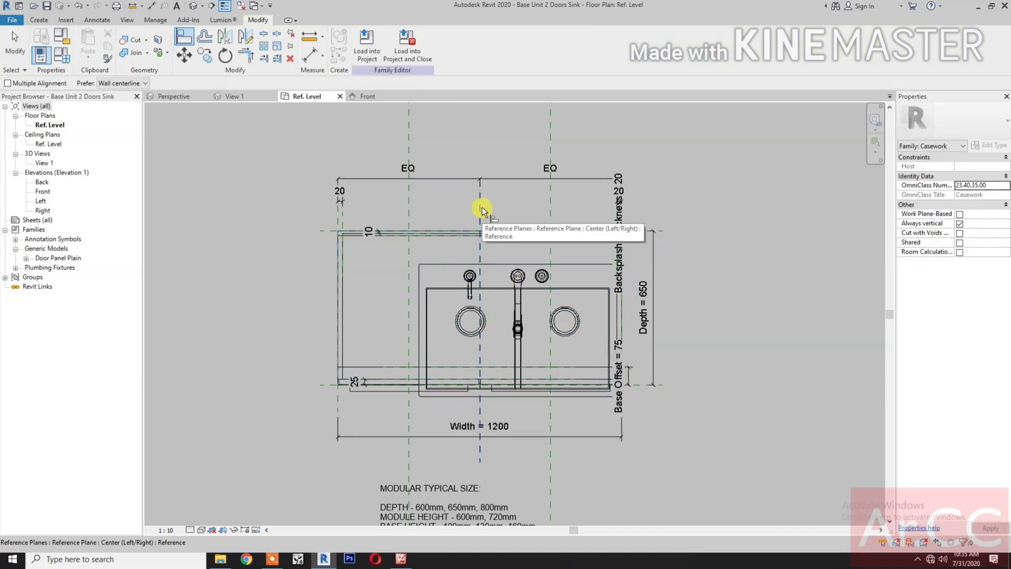
left_click(481, 207)
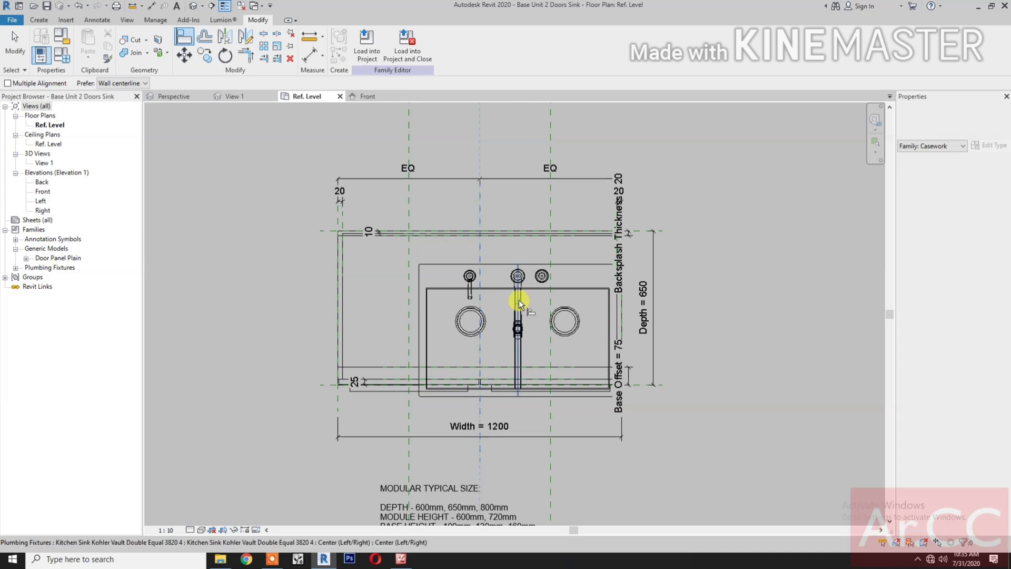
left_click(519, 299)
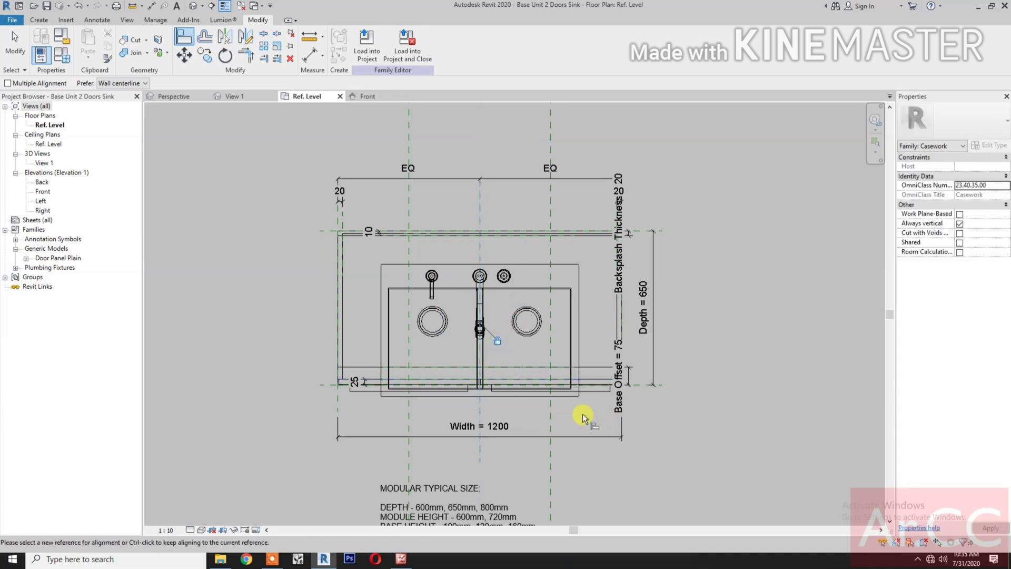
middle_click_drag(582, 413, 572, 419)
key("Escape")
key("Escape")
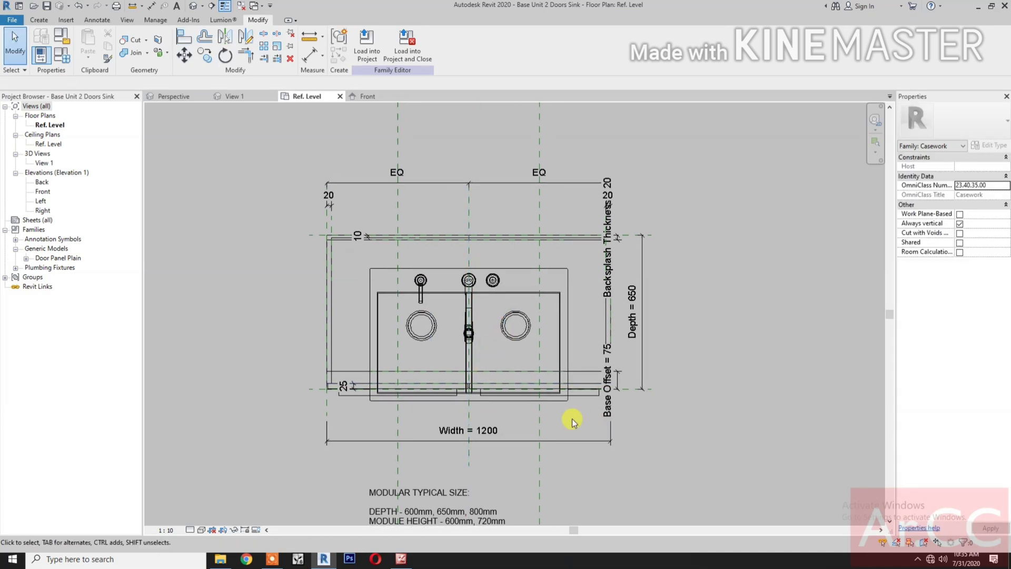
- Add an aligned 140 dimension from the back to the sink's back edge
key("d")
key("i")
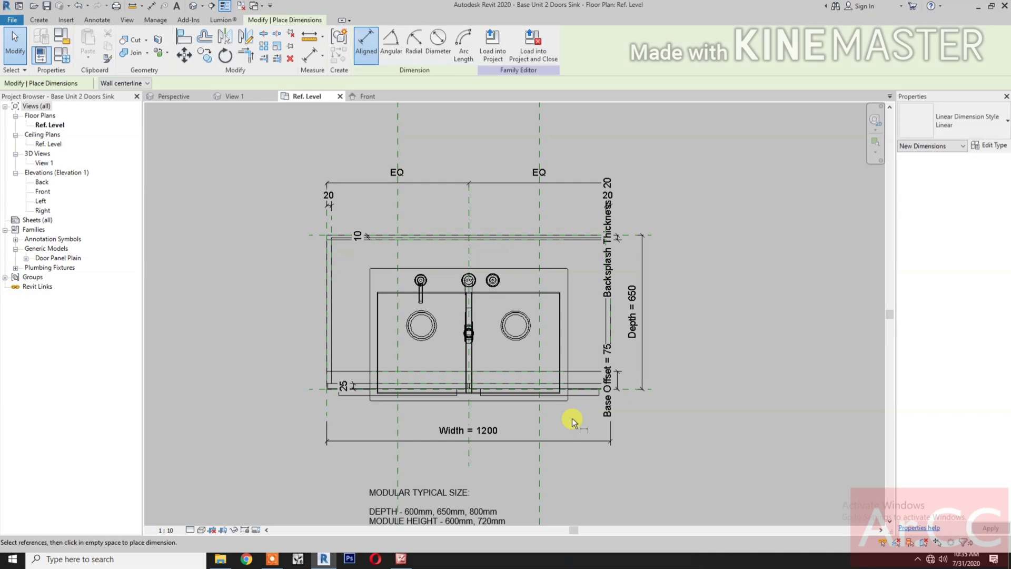
scroll(628, 232, "up", 1)
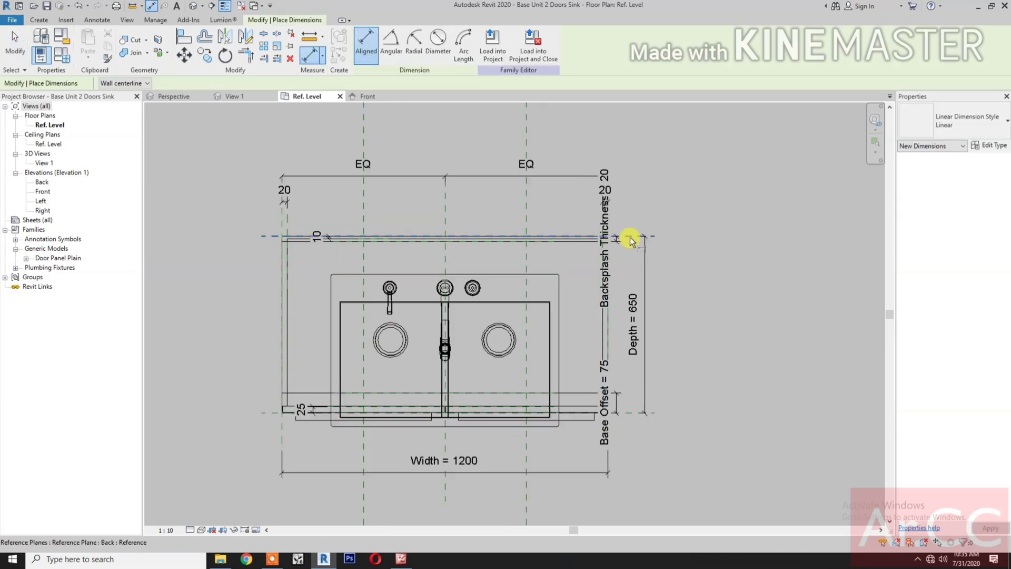
left_click(518, 272)
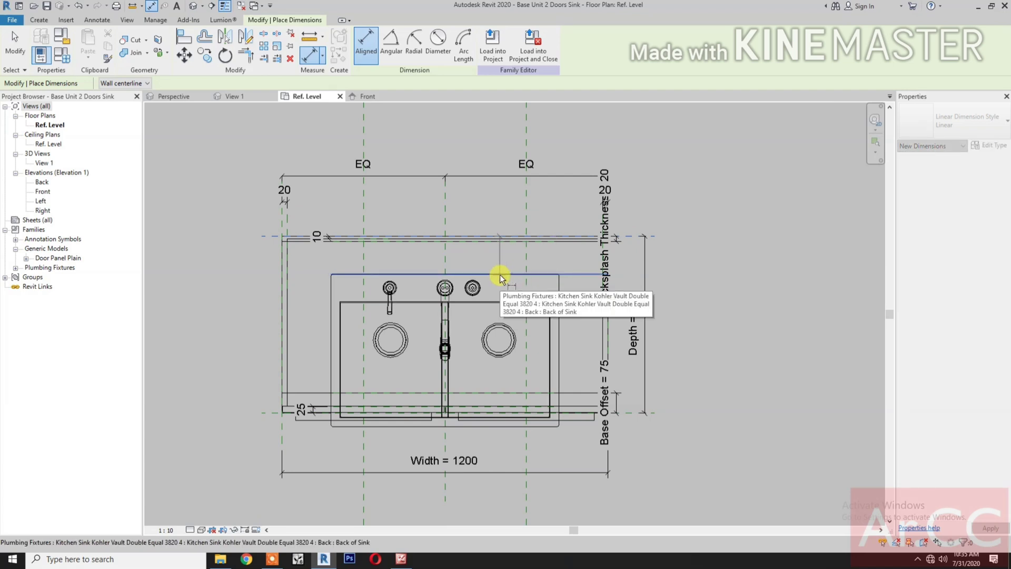
left_click(501, 274)
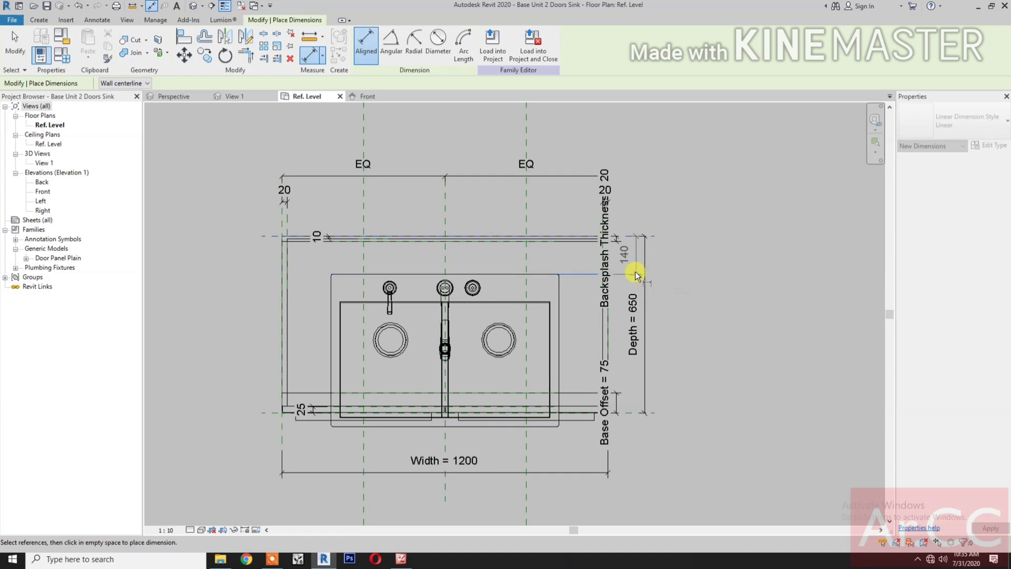
left_click(671, 271)
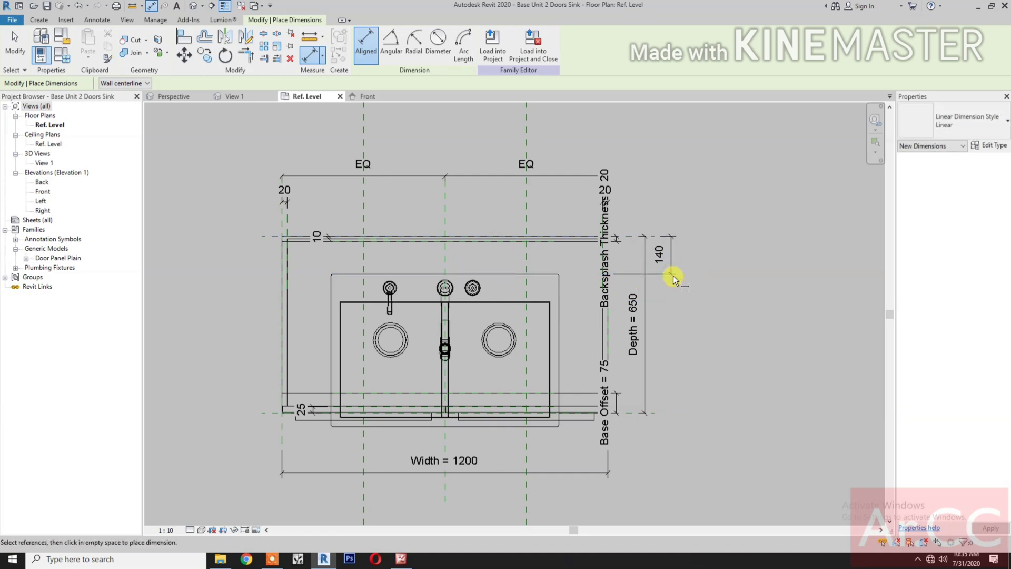
key("Escape")
key("Escape")
- Label the 140 dimension with a new Sink Offset type parameter
left_click(674, 273)
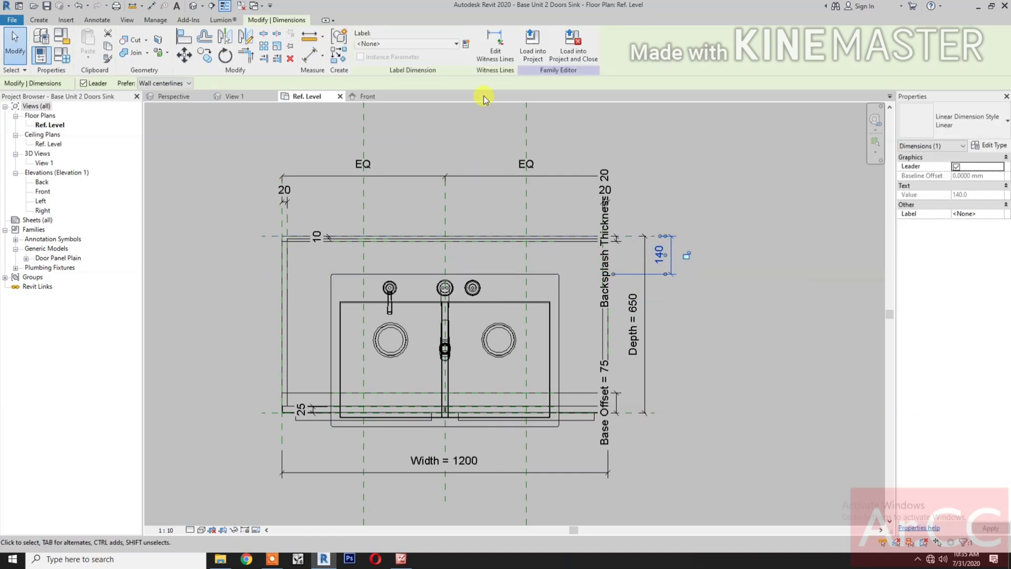
left_click(467, 44)
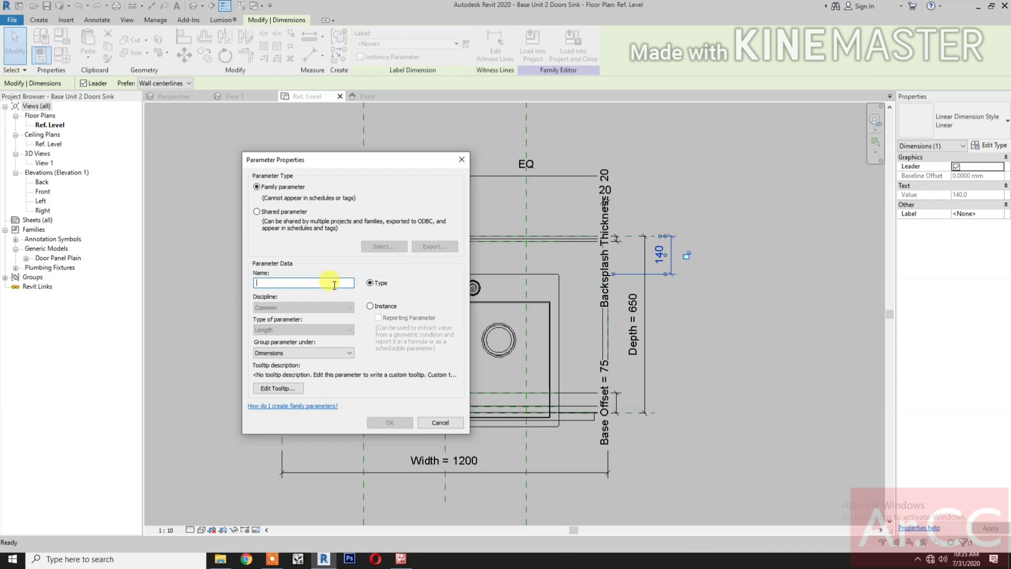
type("Ki")
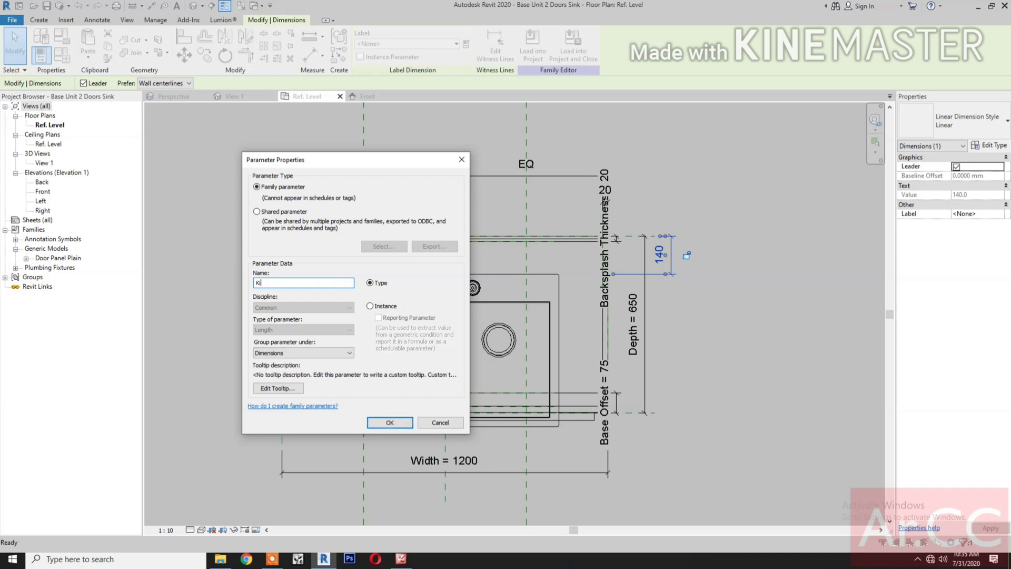
type("S")
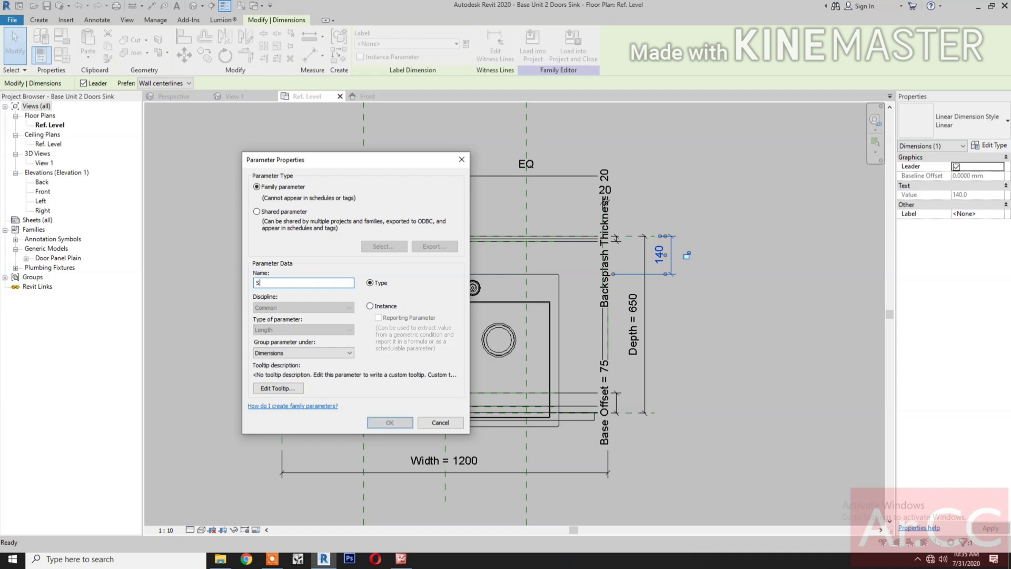
type("ink Offset")
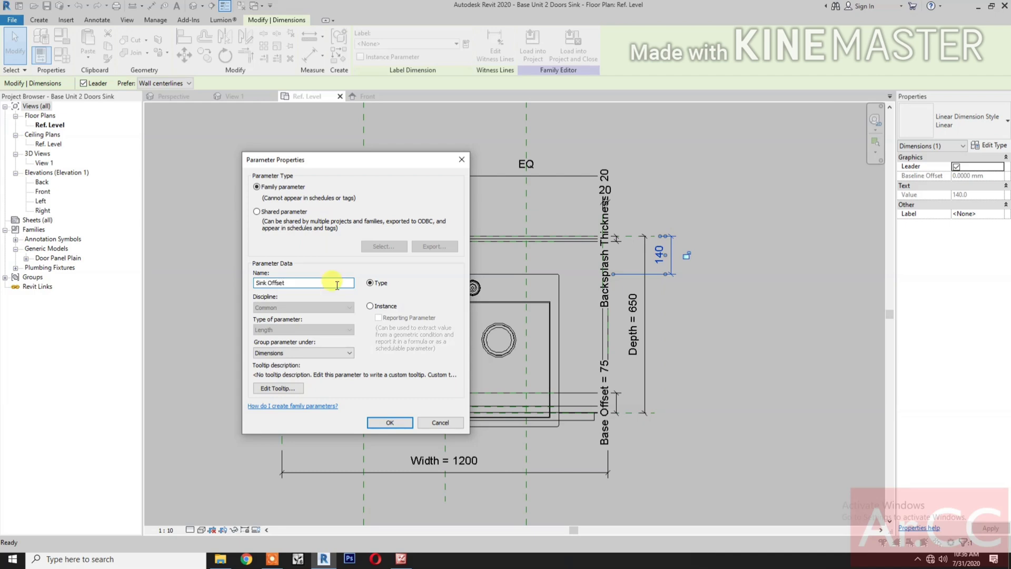
left_click(388, 423)
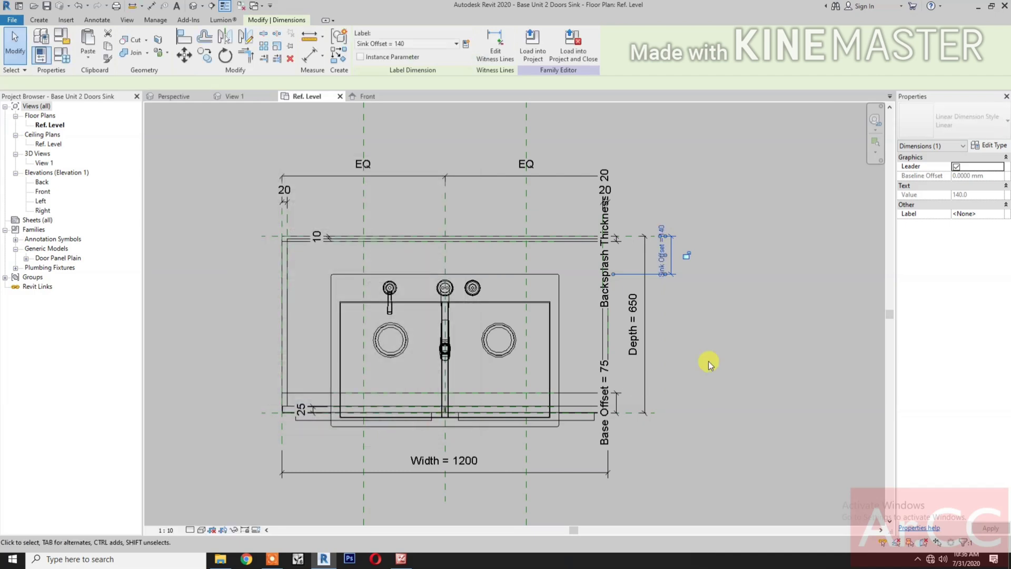
left_click(708, 363)
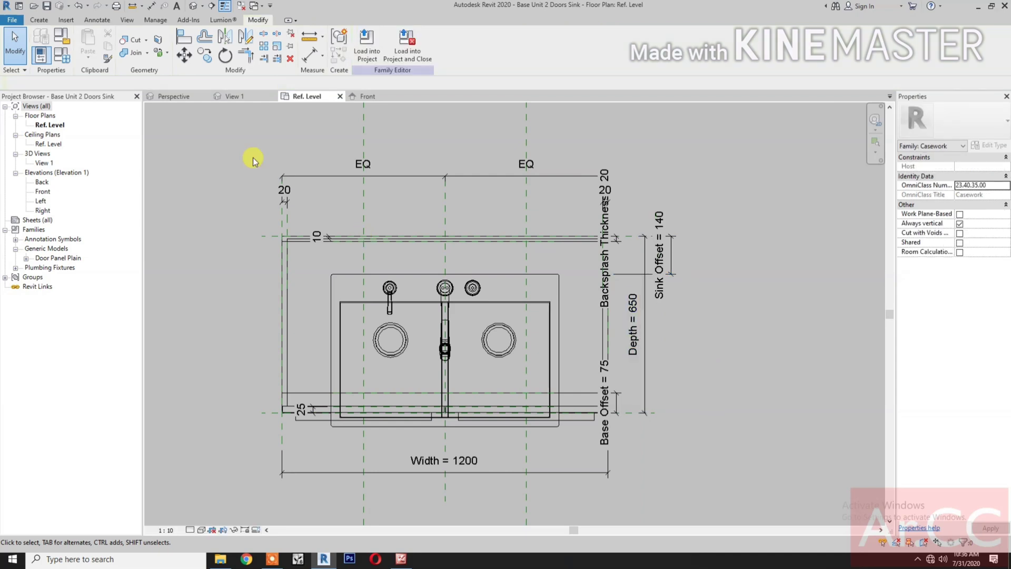
- In Family Types, move Sink Offset to sit just below Counter Top Thickness
left_click(67, 62)
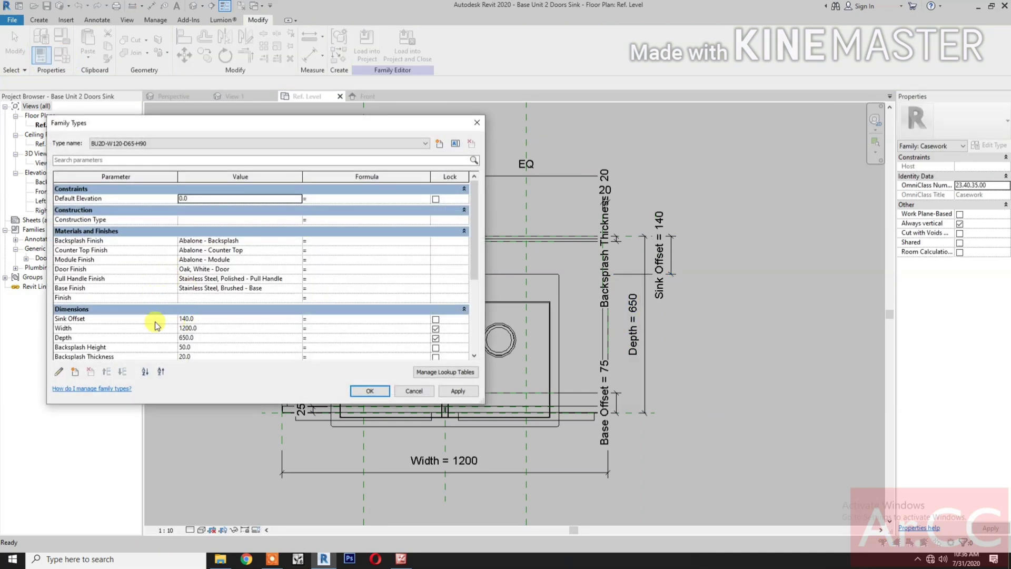
scroll(131, 302, "down", 2)
scroll(105, 284, "down", 3)
left_click(111, 199)
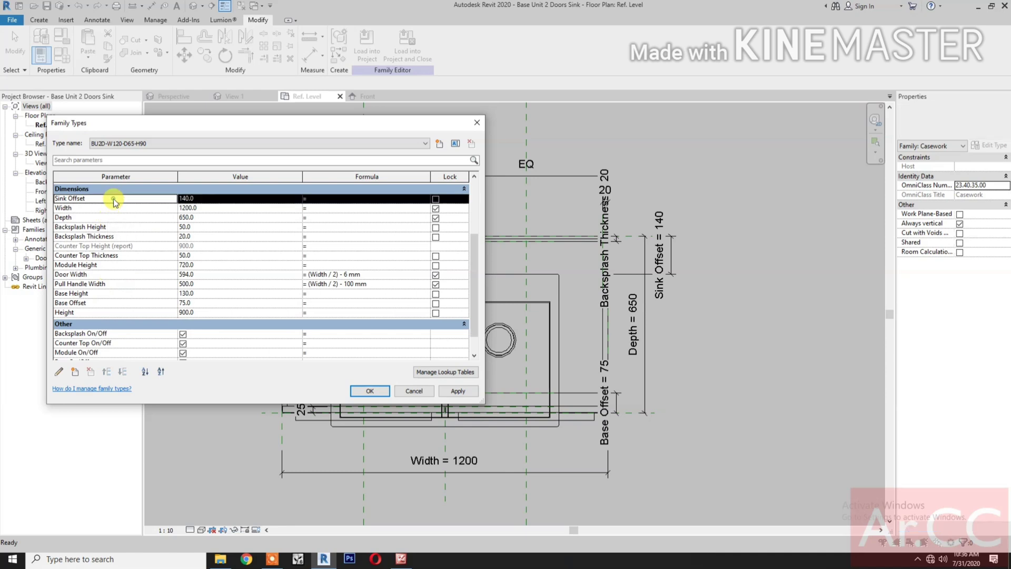
left_click(123, 372)
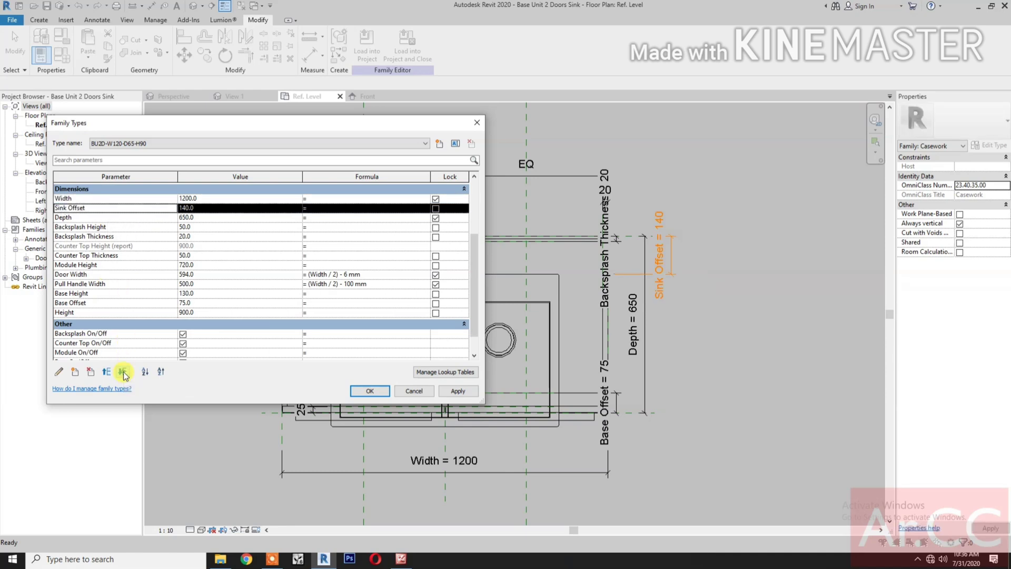
left_click(123, 371)
left_click(123, 371)
left_click(123, 371)
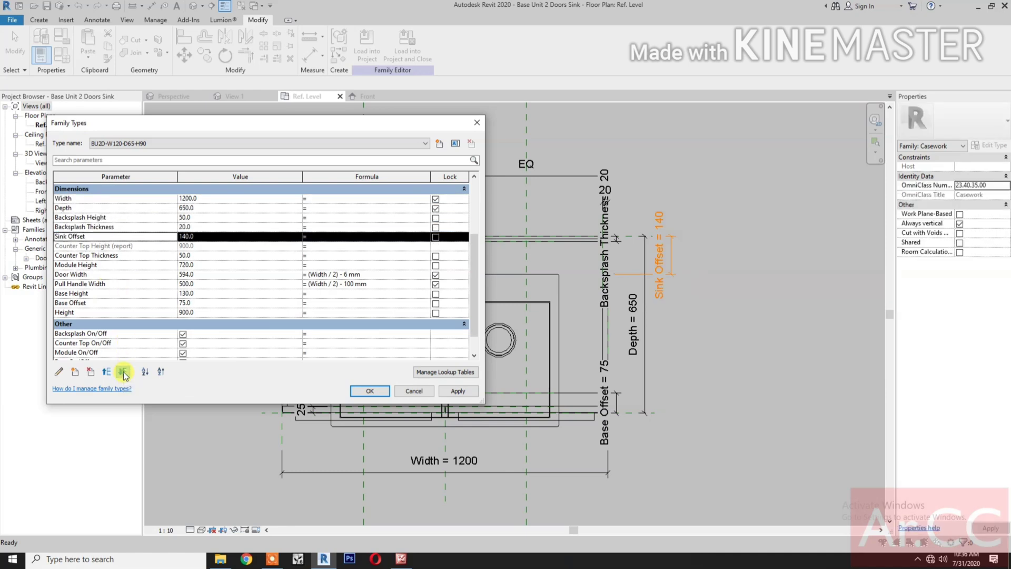
left_click(123, 371)
left_click(123, 372)
left_click(123, 372)
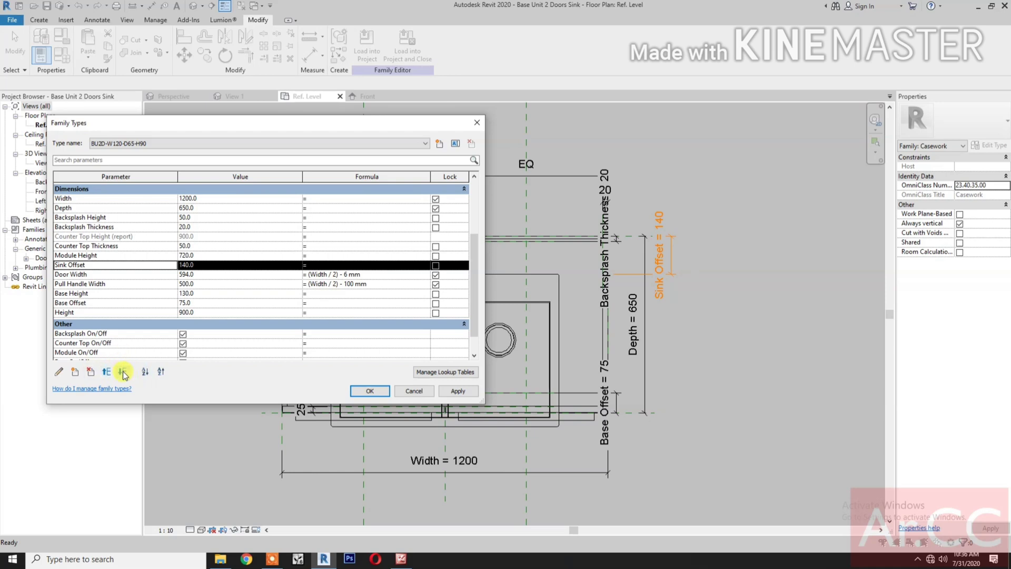
left_click(106, 372)
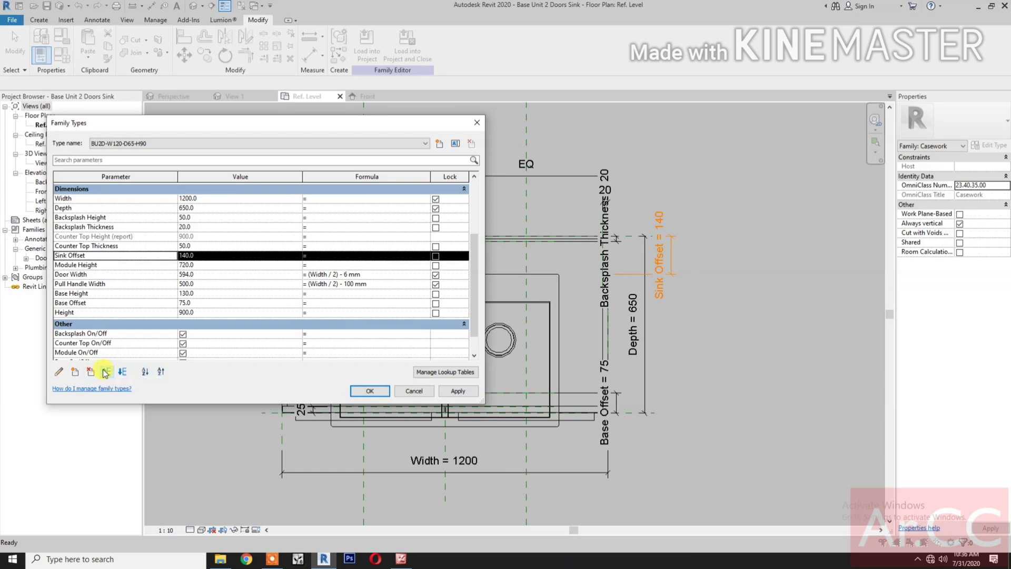
- Change the Sink Offset value to 50 and apply it
left_click(315, 254)
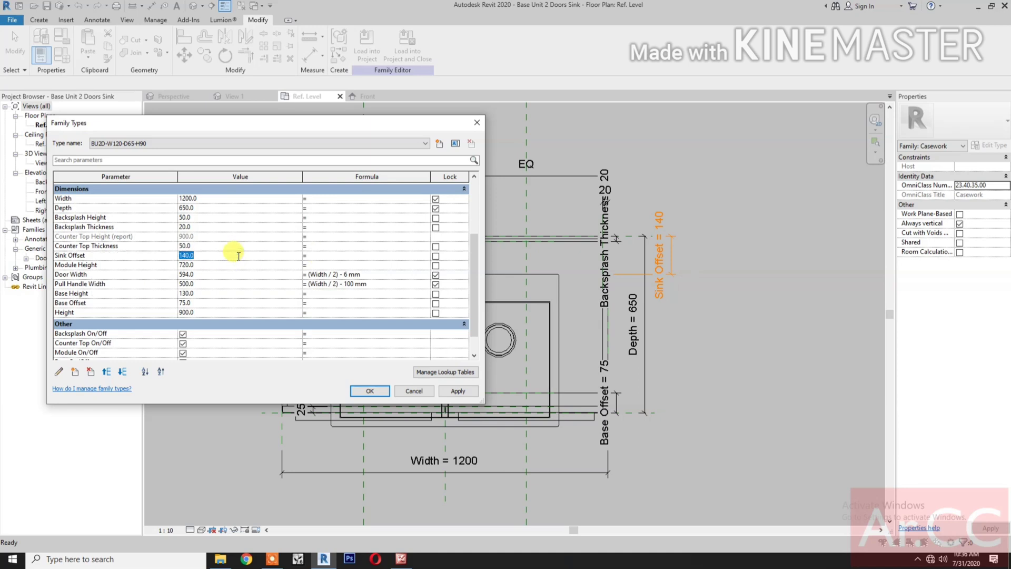
left_click(252, 258)
type("50")
left_click(457, 392)
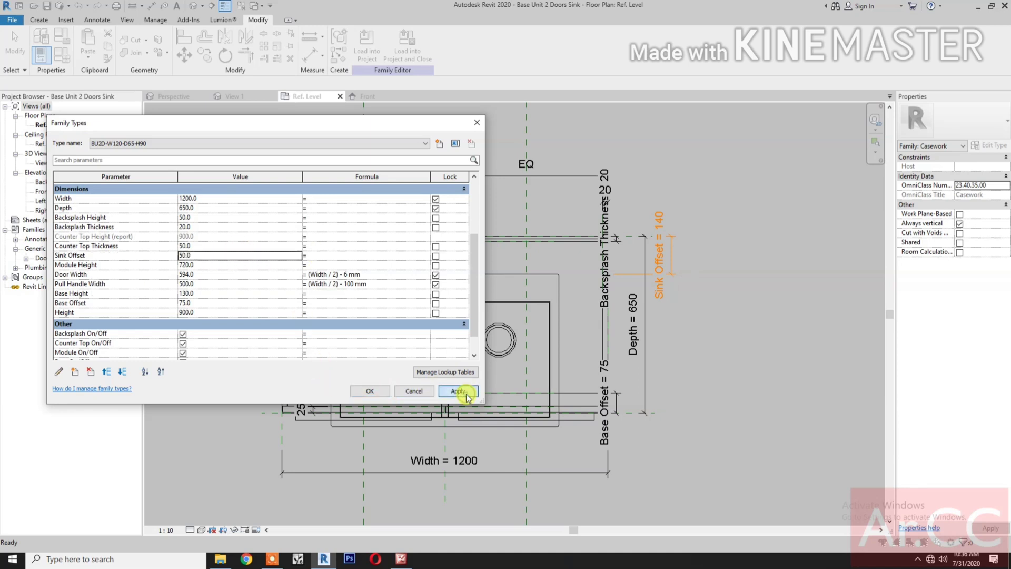
left_click(370, 392)
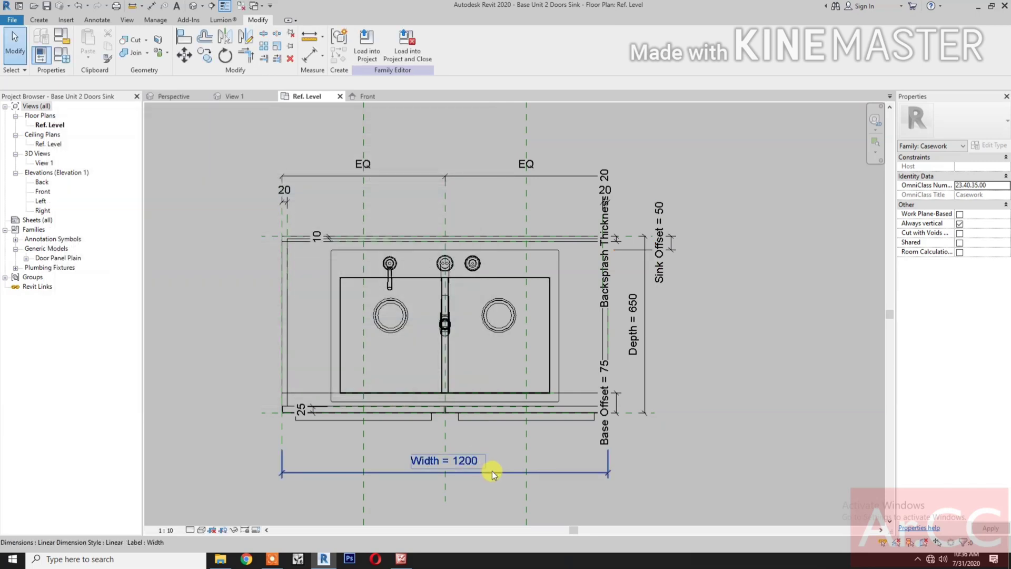
left_click(367, 96)
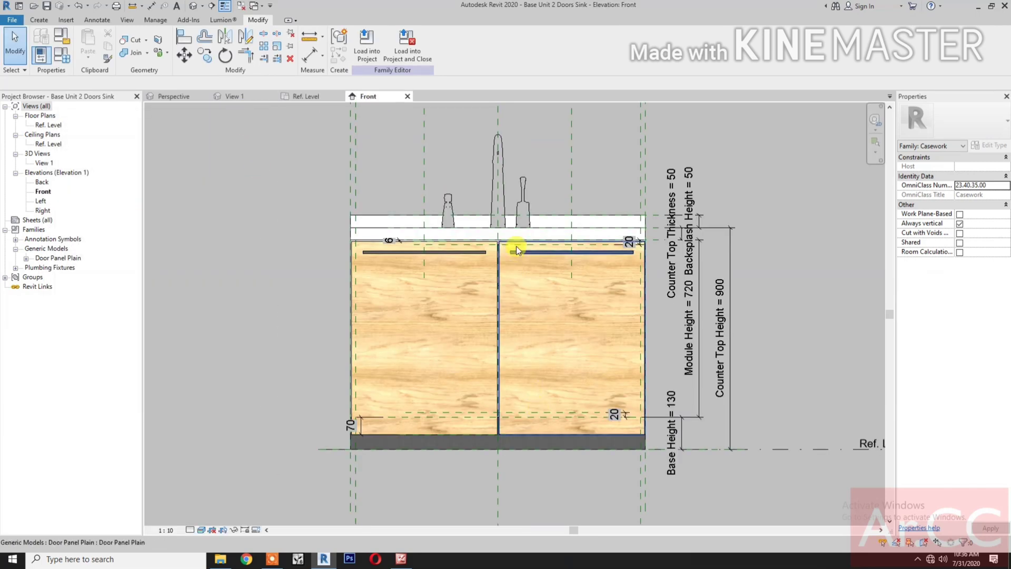
left_click(248, 97)
middle_click_drag(526, 443, 455, 476)
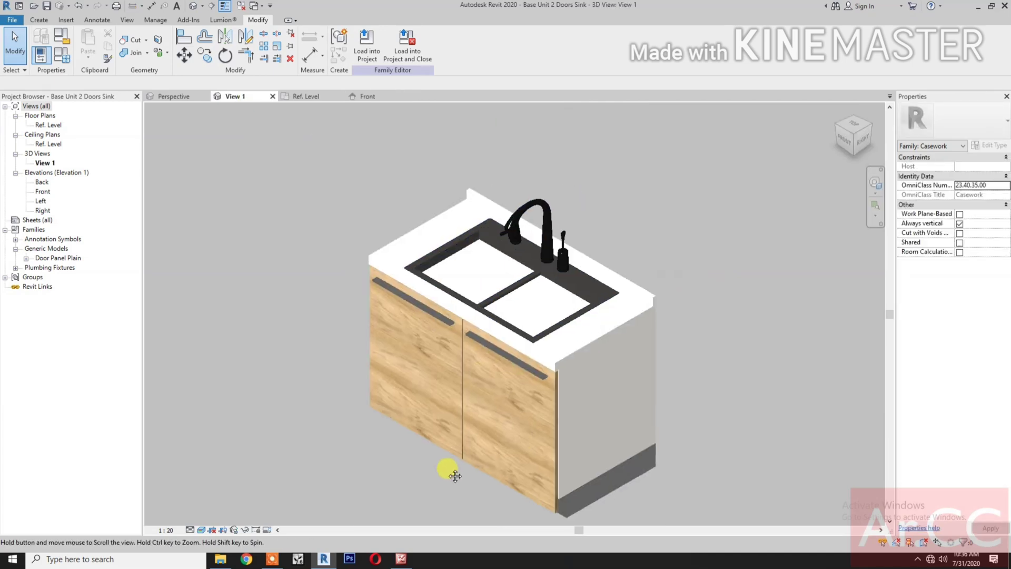
left_click(303, 98)
middle_click_drag(510, 472, 529, 460)
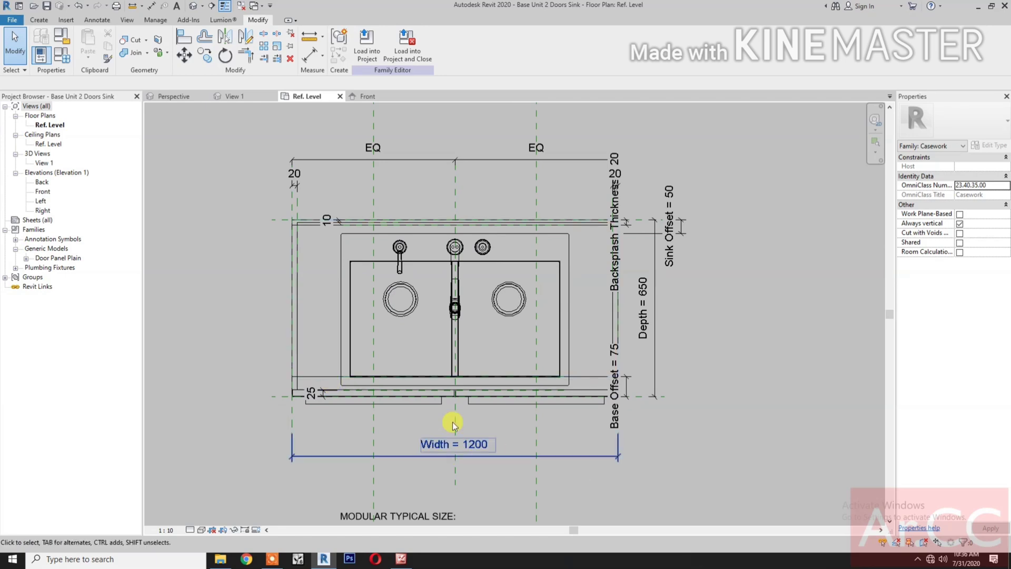
- Start a new extrusion sketch and pick the sink's outer left edge as a locked line
left_click(41, 21)
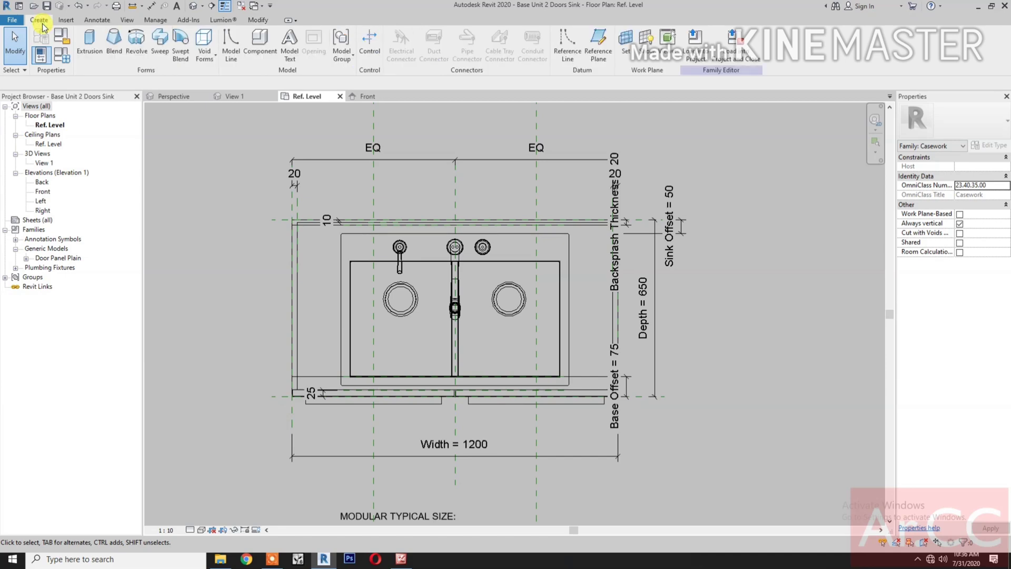
left_click(84, 54)
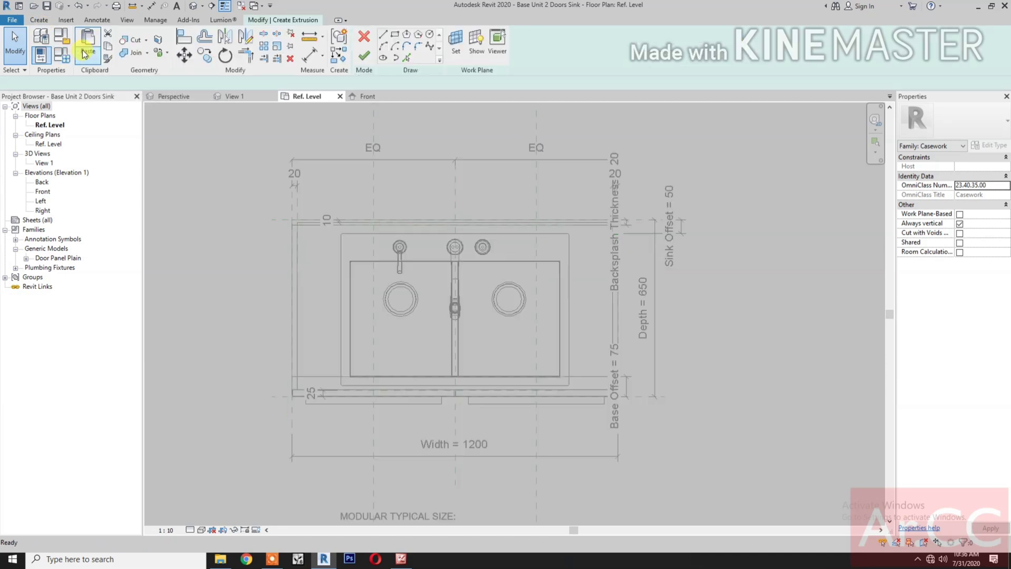
left_click(406, 58)
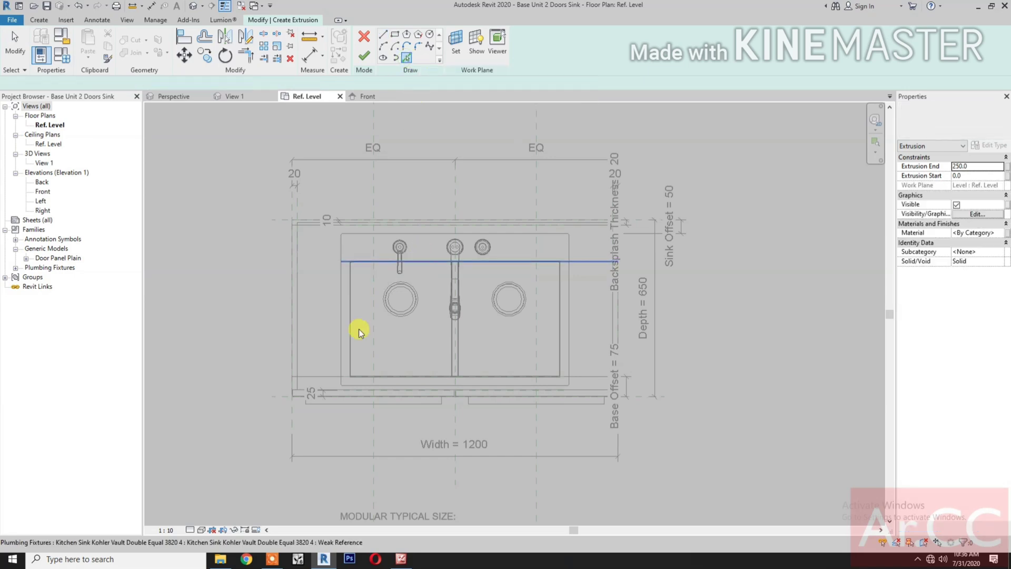
scroll(340, 316, "up", 2)
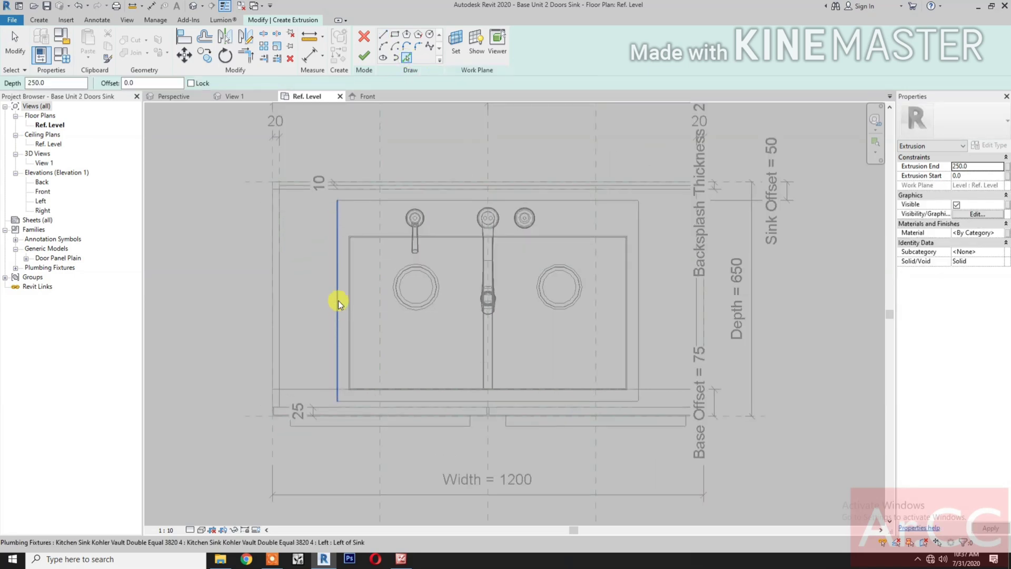
left_click(337, 301)
left_click(357, 320)
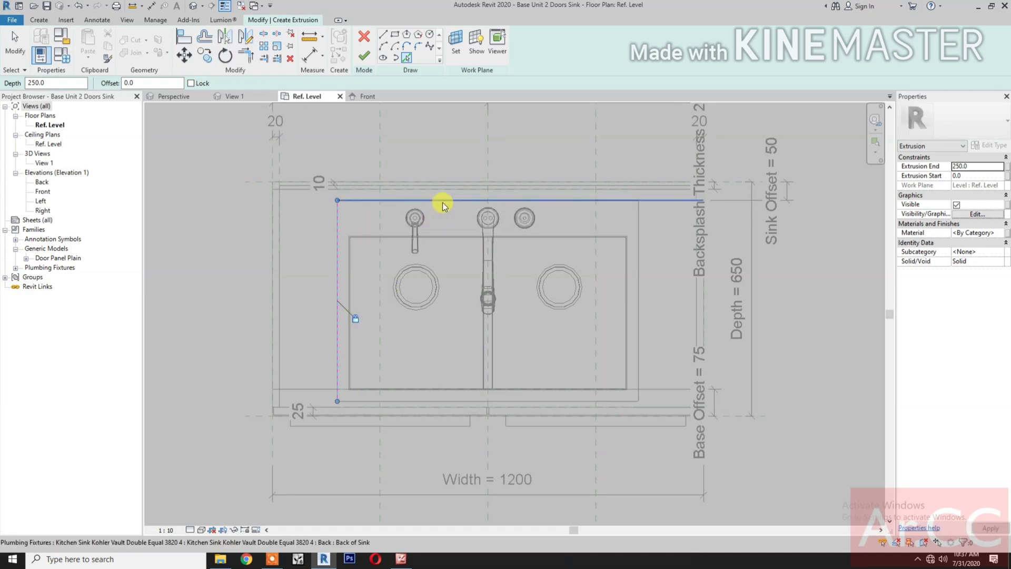
- Align the top, right and bottom sketch lines to the sink's edges, closing the rectangle
key("Tab")
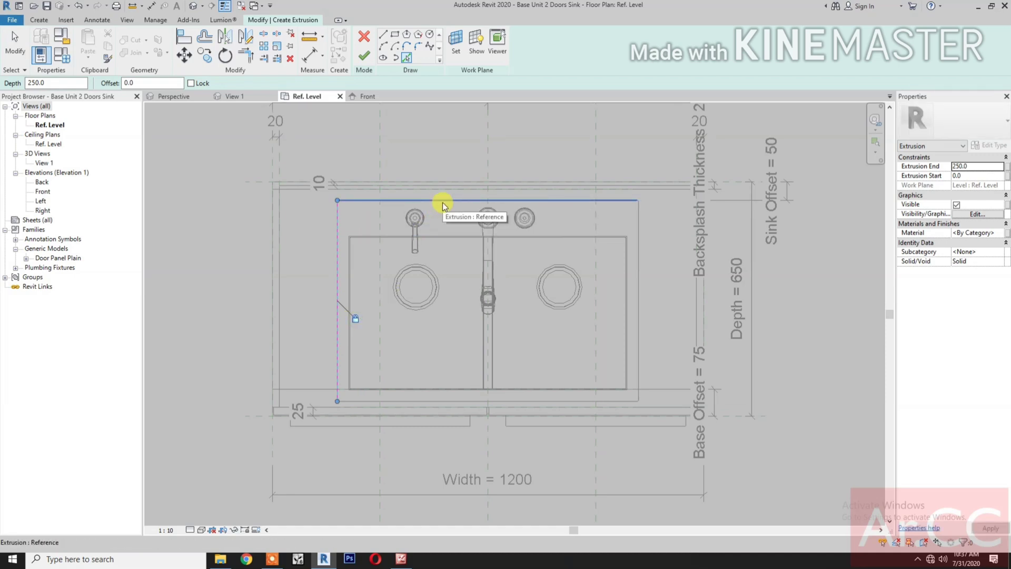
left_click(443, 202)
left_click(508, 183)
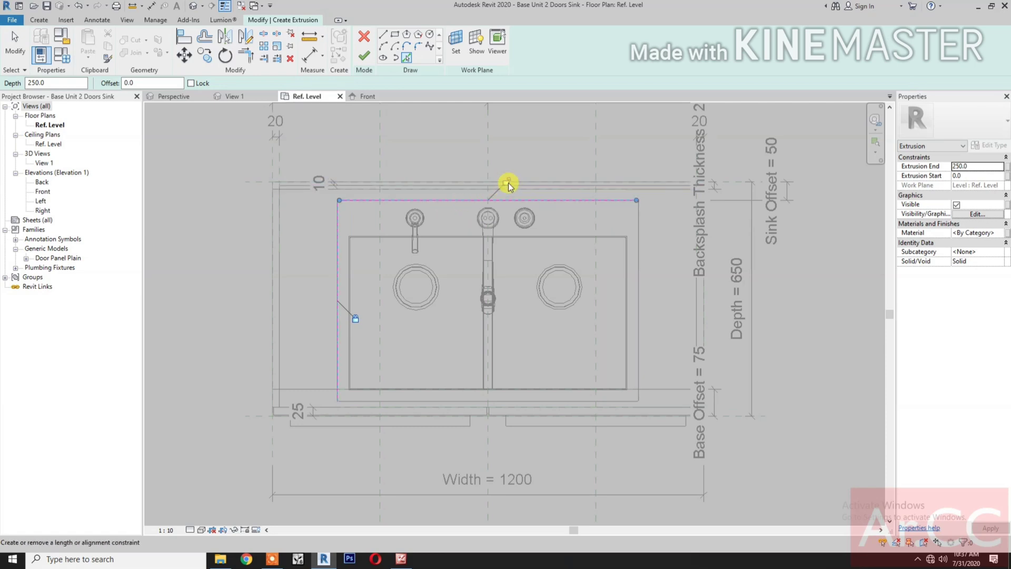
left_click(642, 243)
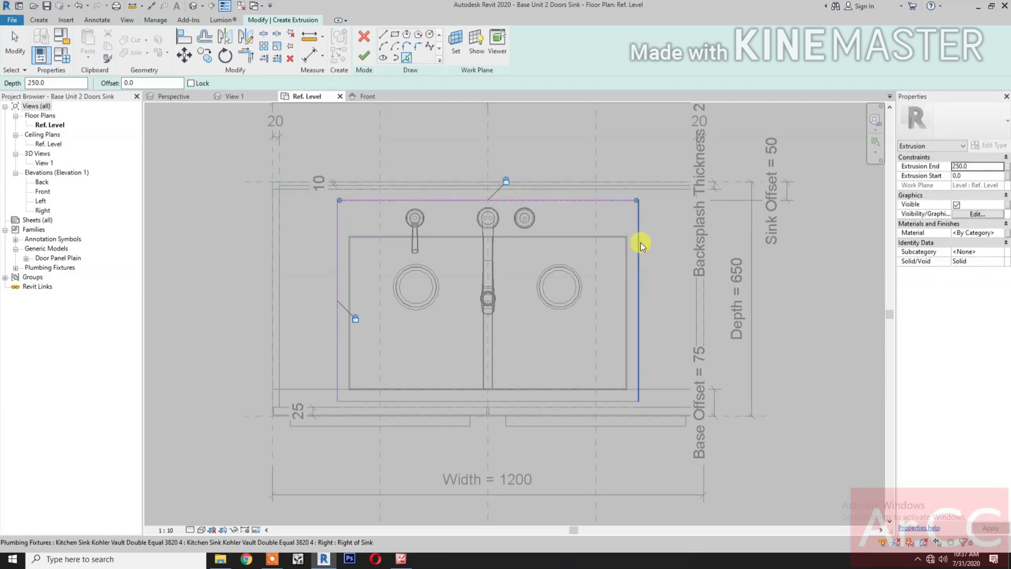
left_click(640, 242)
left_click(656, 319)
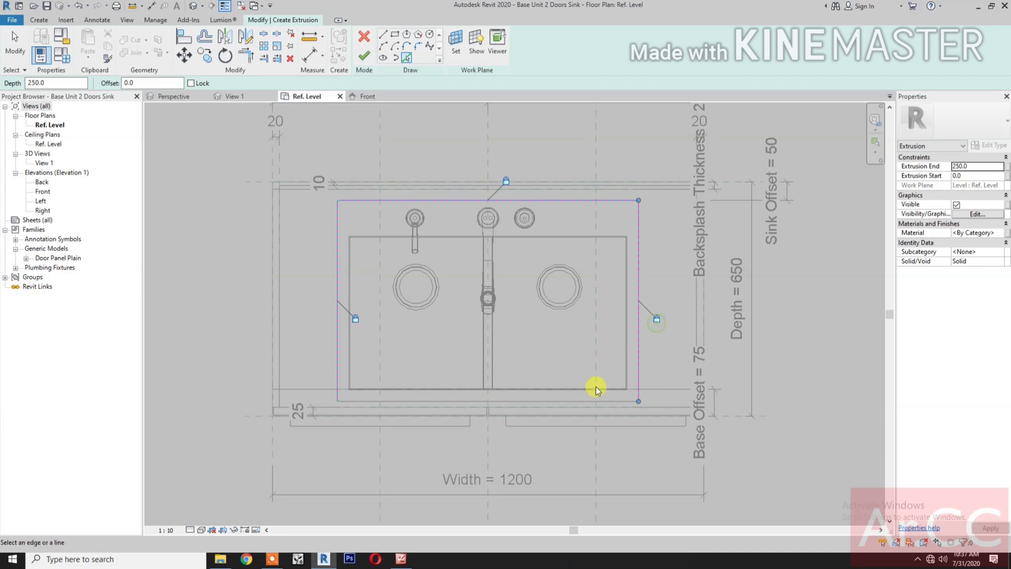
left_click(532, 401)
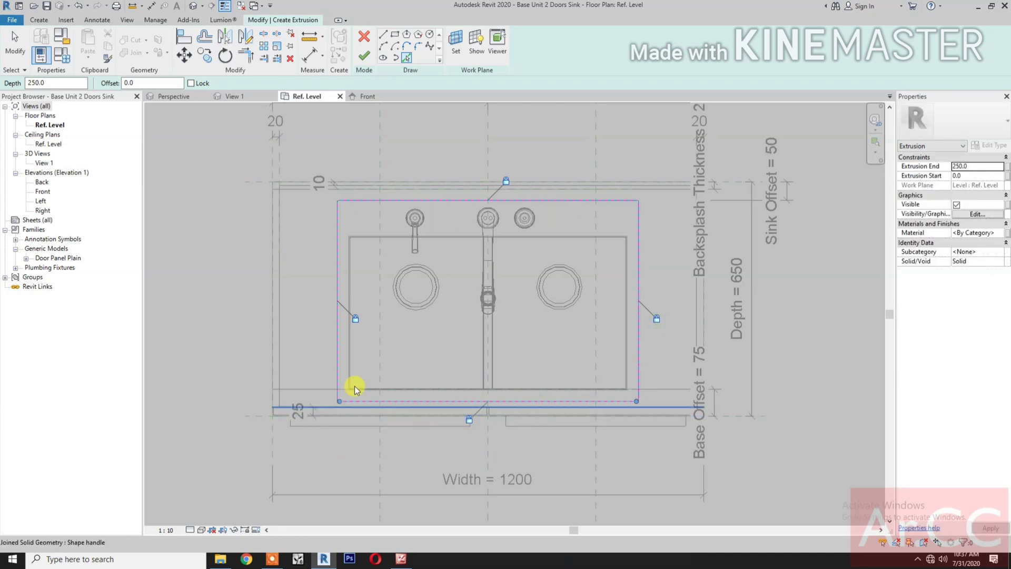
scroll(355, 385, "up", 5)
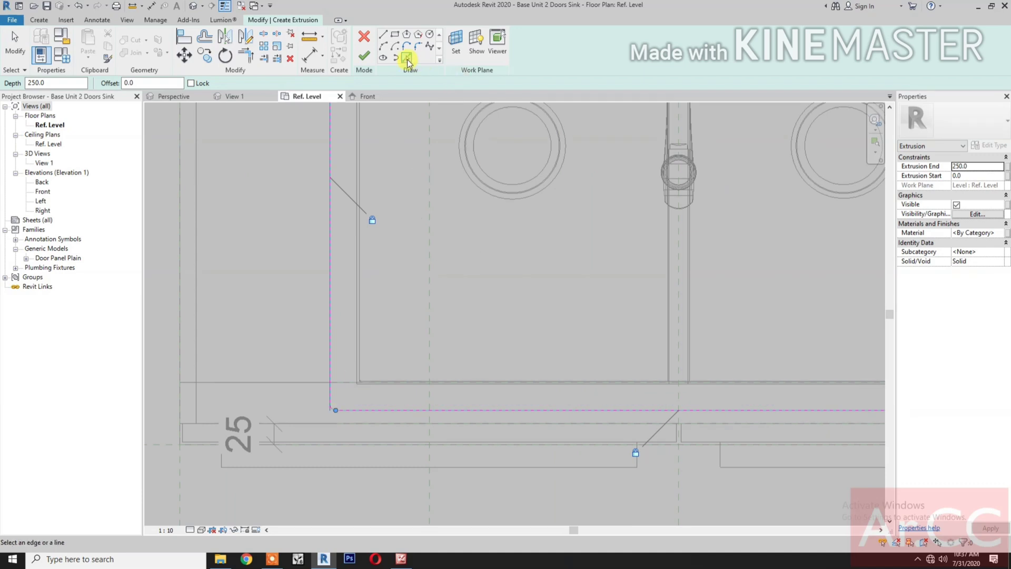
- Fillet the sketch's bottom-left and top-left corners with small arcs
scroll(332, 404, "up", 4)
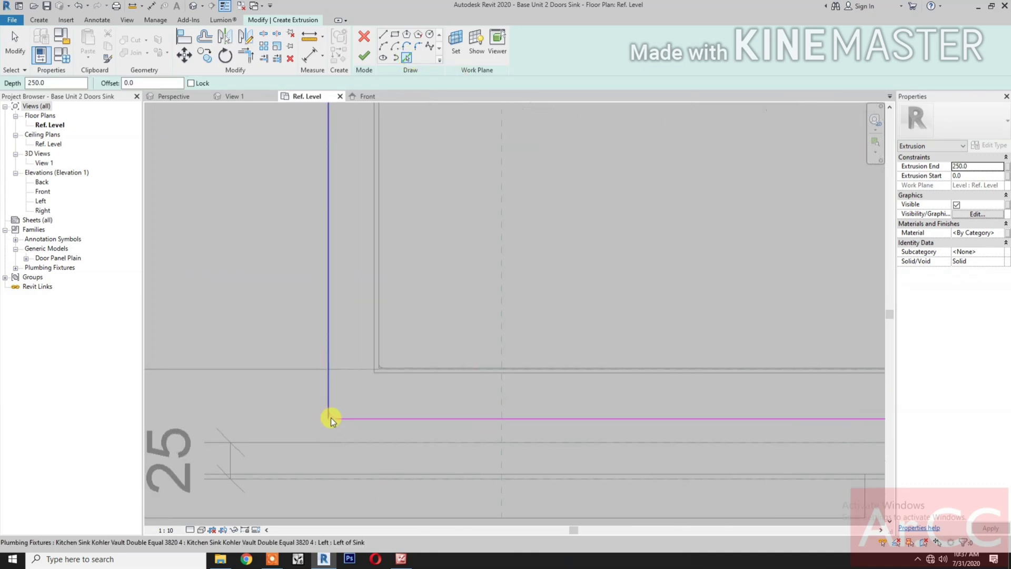
scroll(331, 418, "up", 3)
left_click(330, 416)
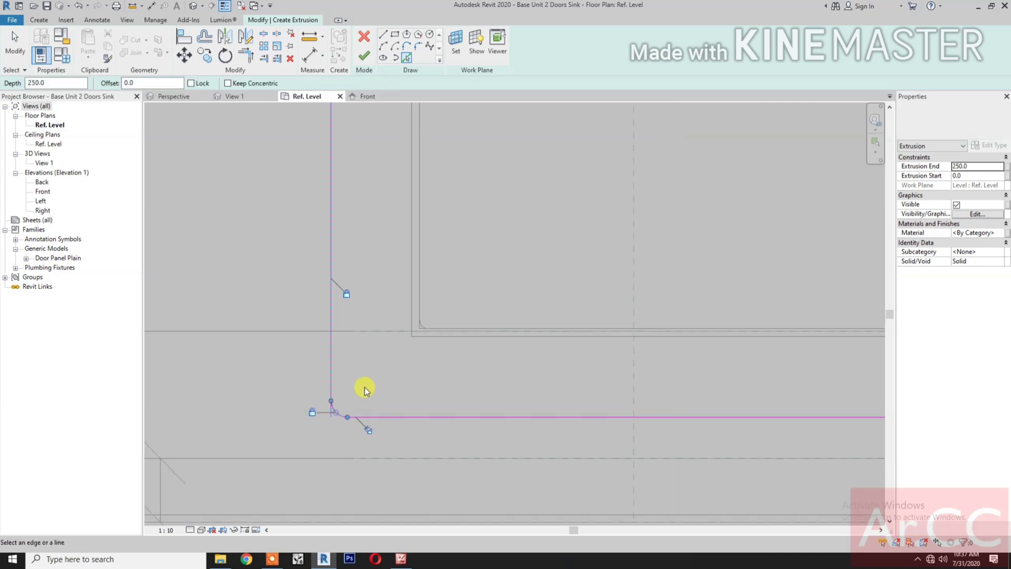
mouse_move(364, 387)
middle_mouse_down()
mouse_move(389, 334)
mouse_move(409, 339)
mouse_move(380, 461)
middle_mouse_up()
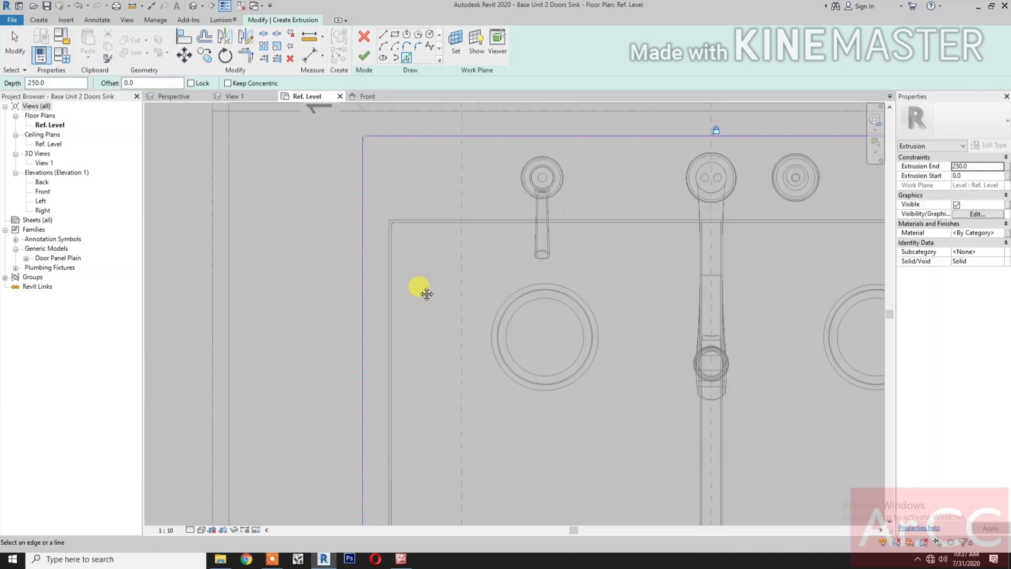
scroll(387, 236, "up", 5)
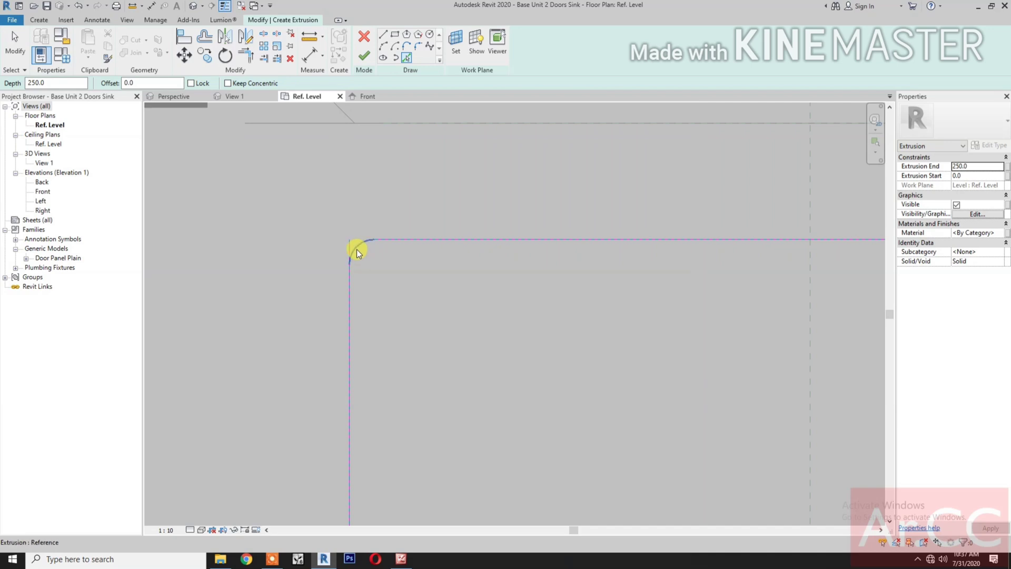
left_click(357, 252)
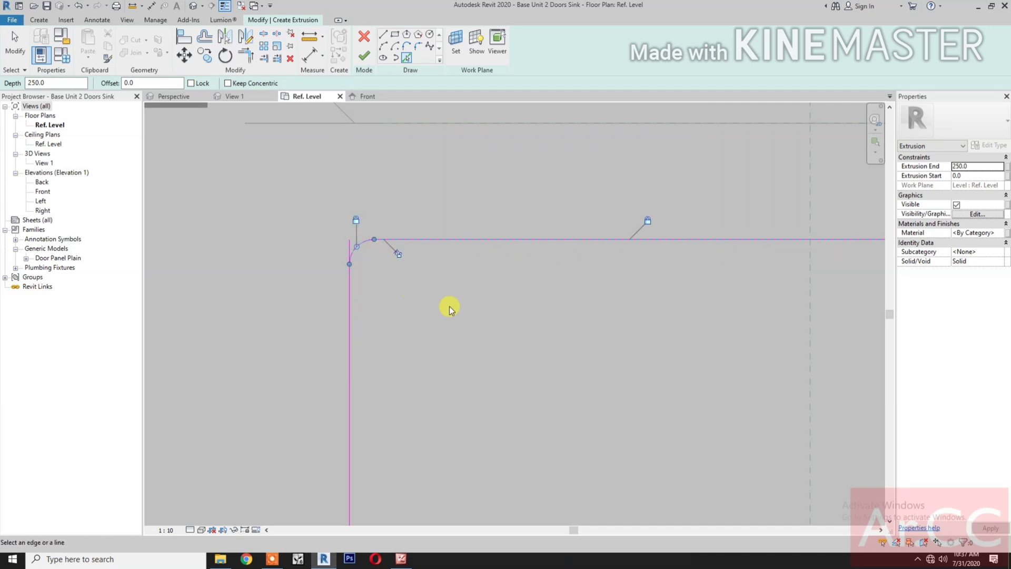
- Fillet the sketch's top-right and bottom-right corners with small arcs
scroll(449, 305, "down", 5)
middle_click_drag(658, 351, 298, 305)
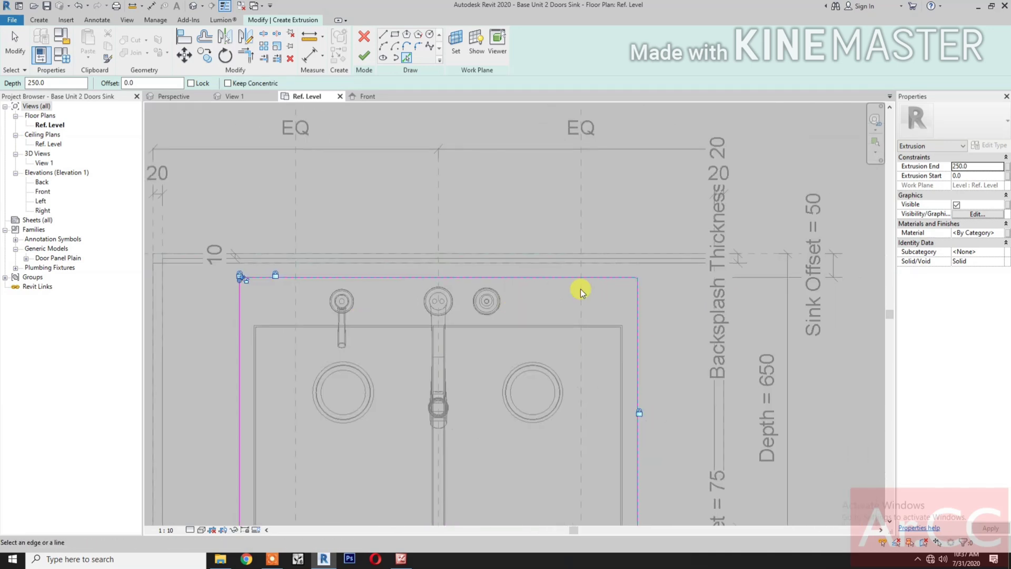
scroll(649, 271, "up", 6)
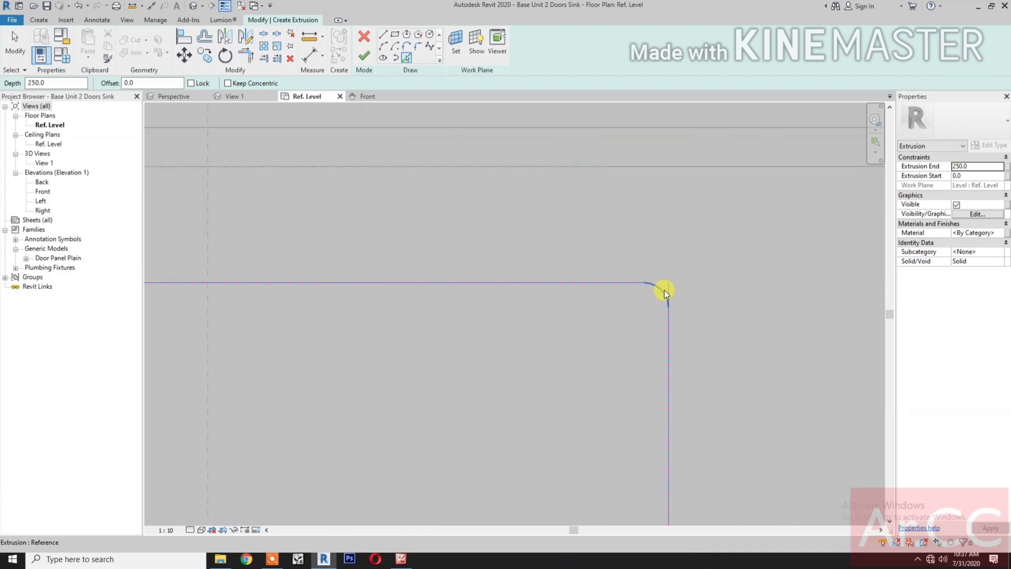
left_click(664, 290)
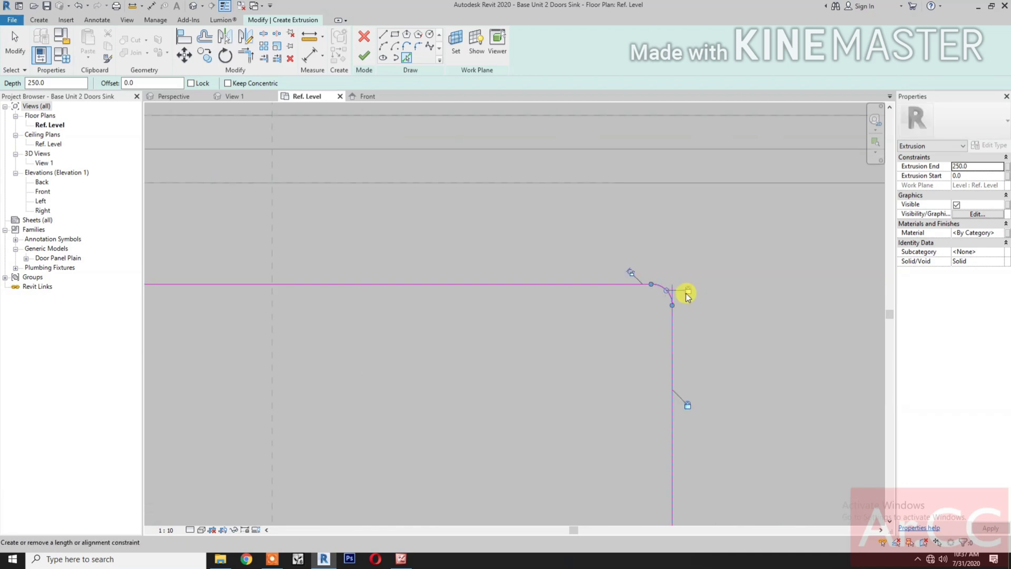
scroll(642, 315, "down", 4)
middle_click_drag(620, 403, 602, 289)
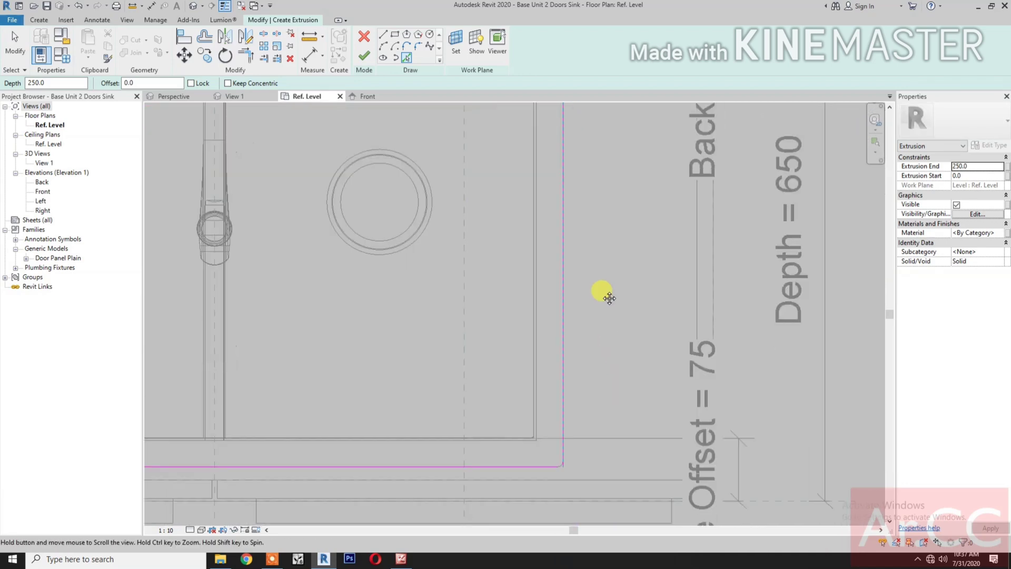
scroll(573, 458, "up", 5)
left_click(544, 397)
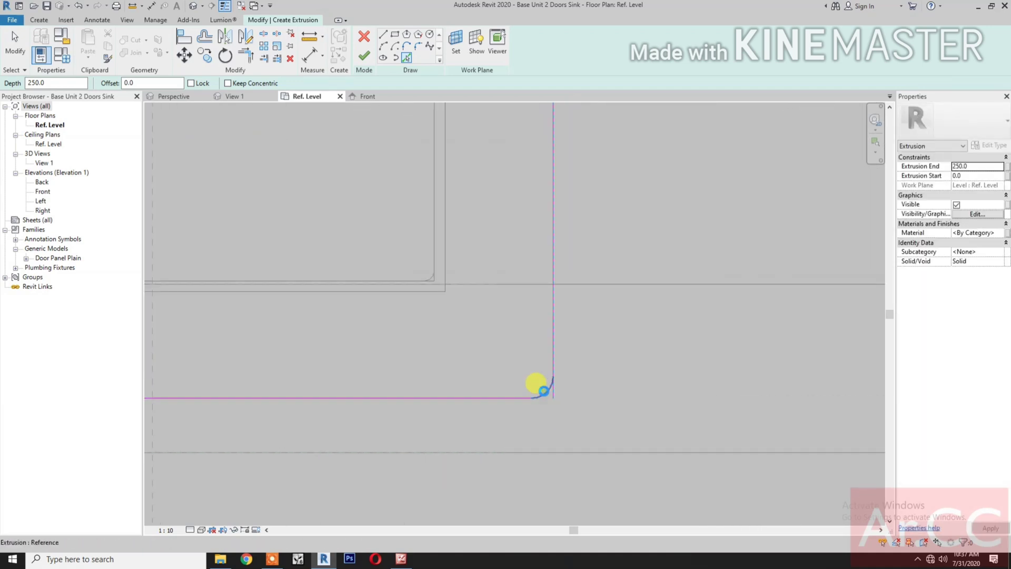
left_click(548, 395)
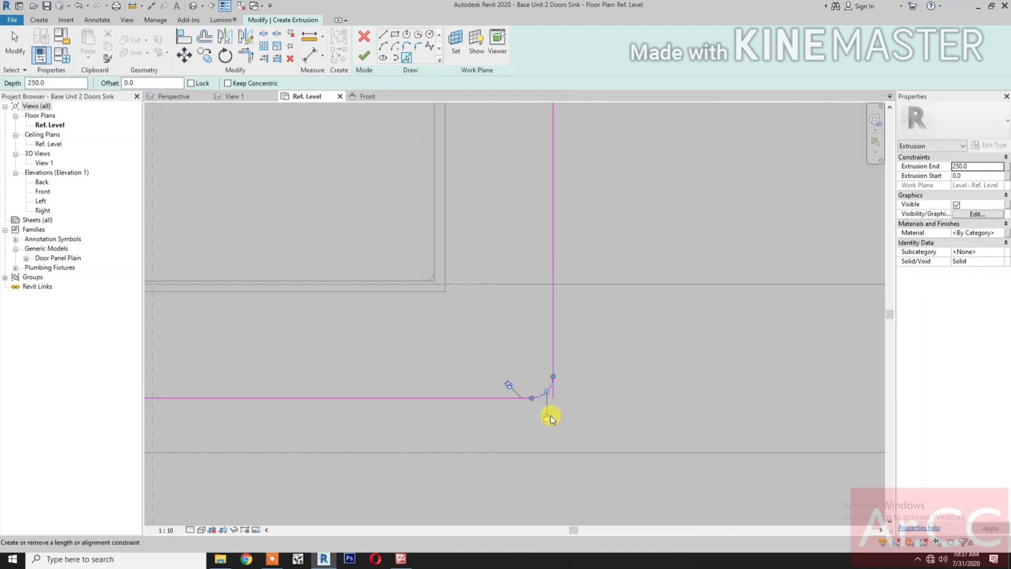
key("t")
key("r")
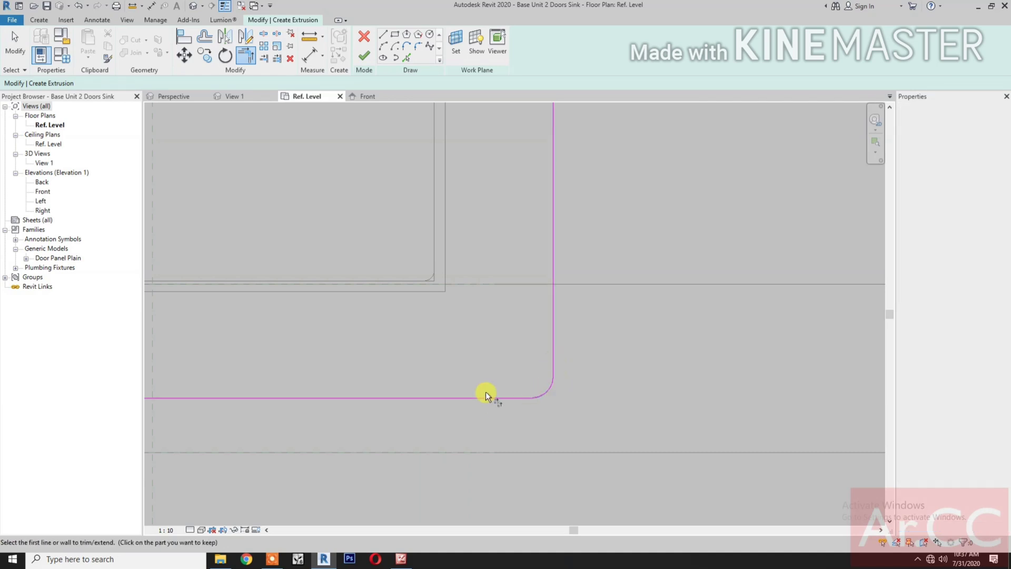
- Trim the bottom-left and top-left corner line pairs into clean corners
scroll(486, 390, "down", 3)
scroll(654, 413, "down", 3)
scroll(673, 385, "up", 3)
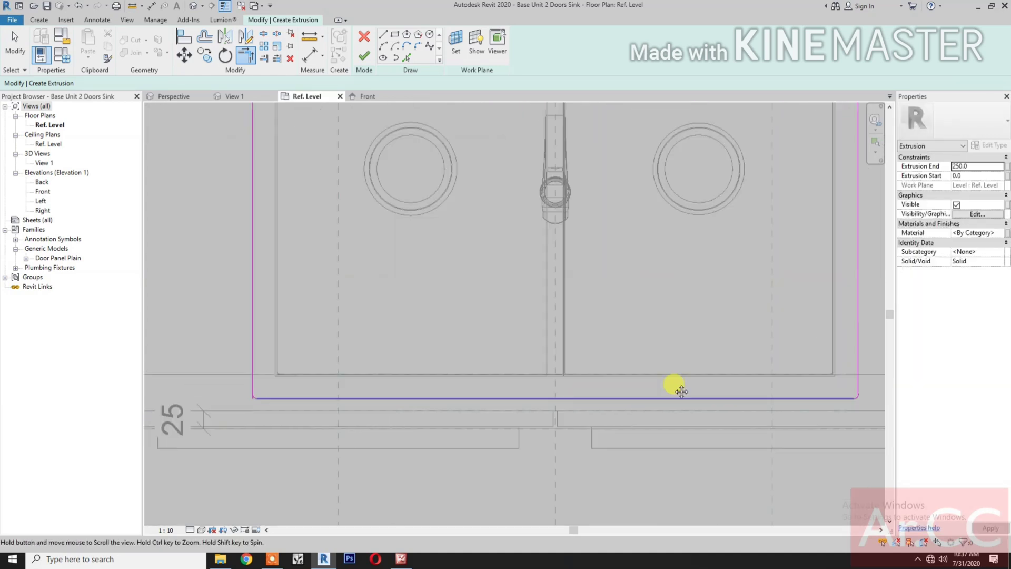
scroll(363, 379, "up", 5)
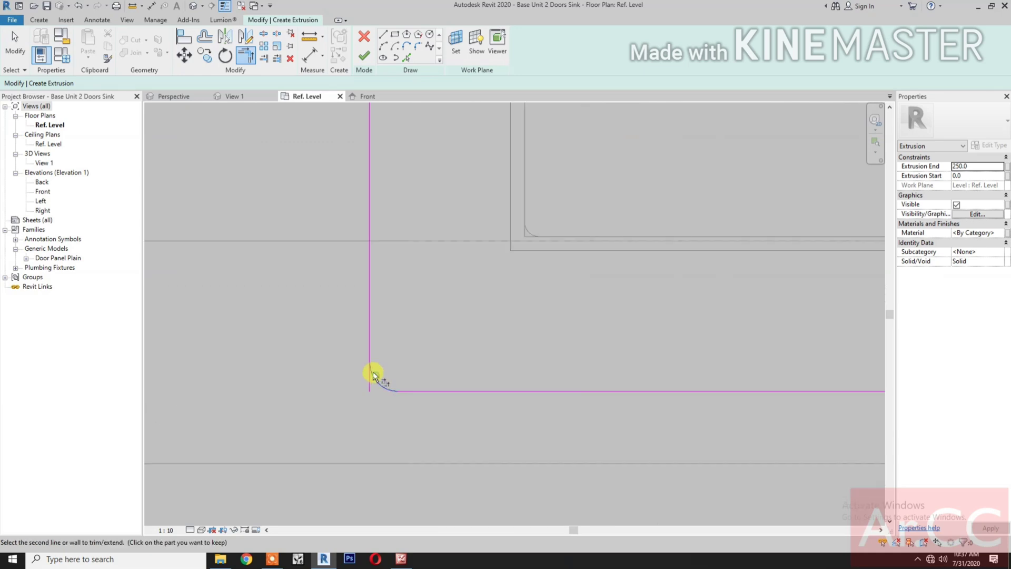
left_click(369, 349)
left_click(406, 389)
scroll(406, 384, "down", 5)
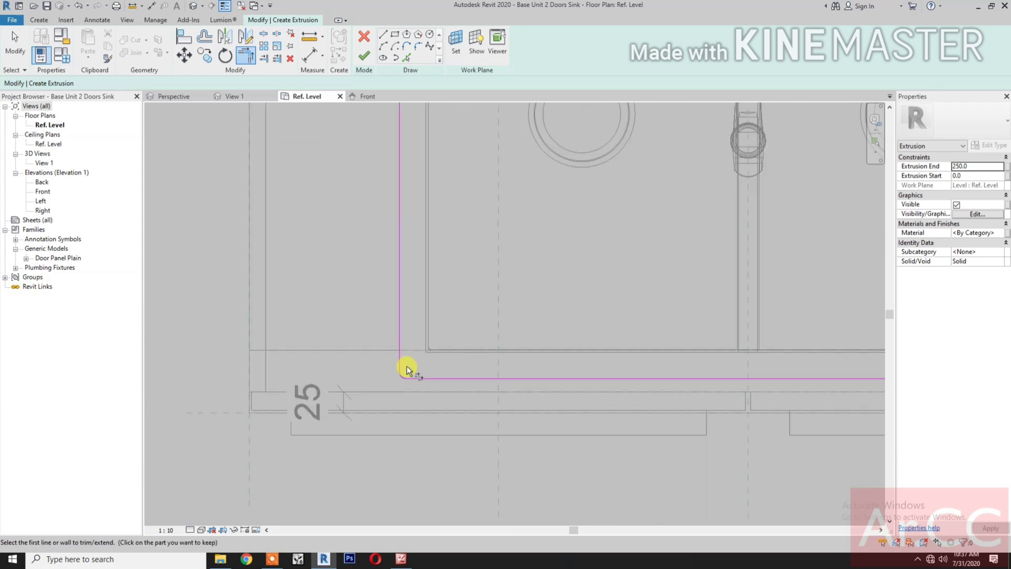
scroll(409, 343, "up", 6)
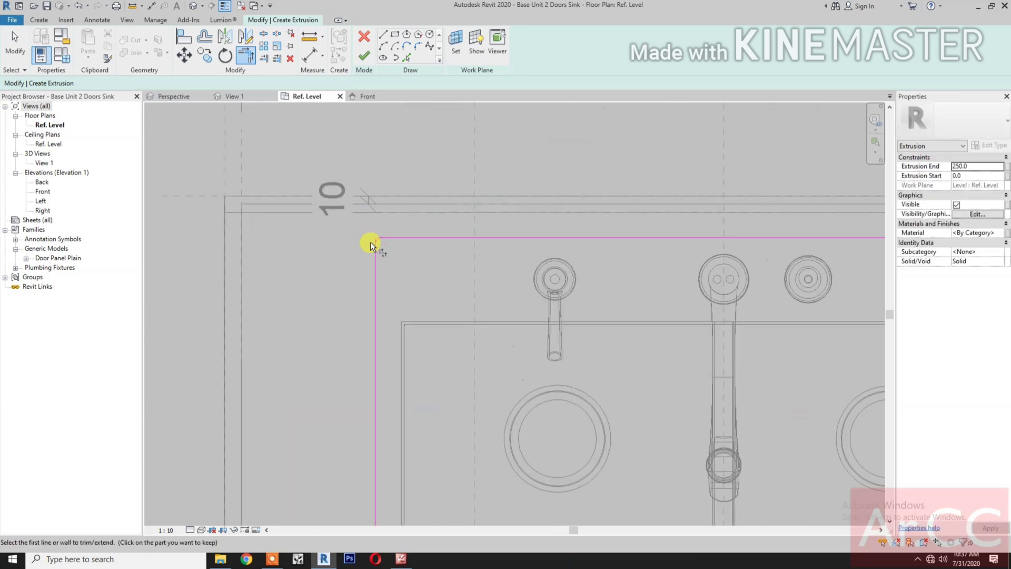
left_click(380, 263)
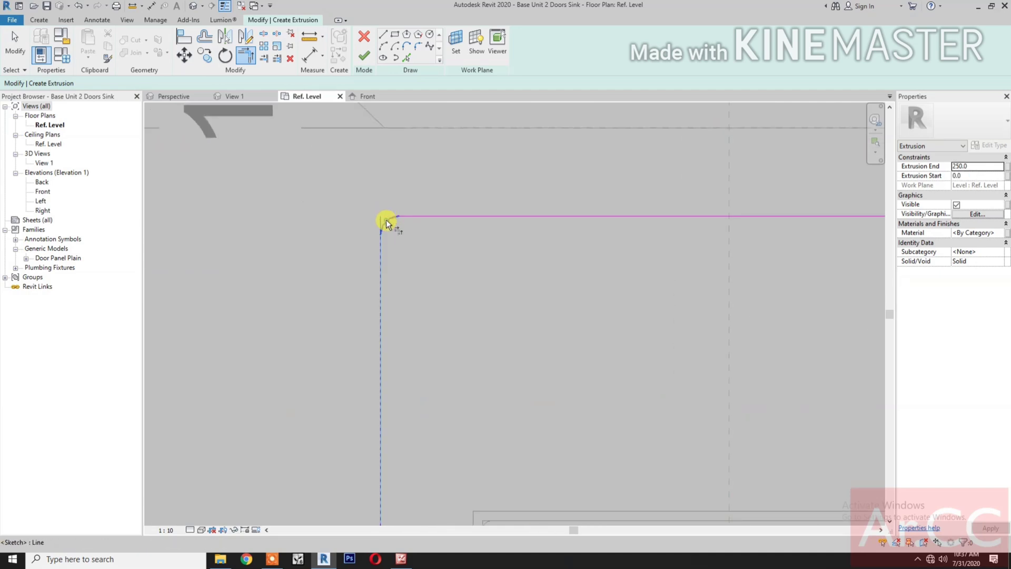
left_click(387, 221)
- Close up the top-right corner and finish the sketch as a 250-deep solid extrusion
scroll(508, 337, "down", 2)
scroll(674, 386, "down", 2)
scroll(712, 393, "up", 2)
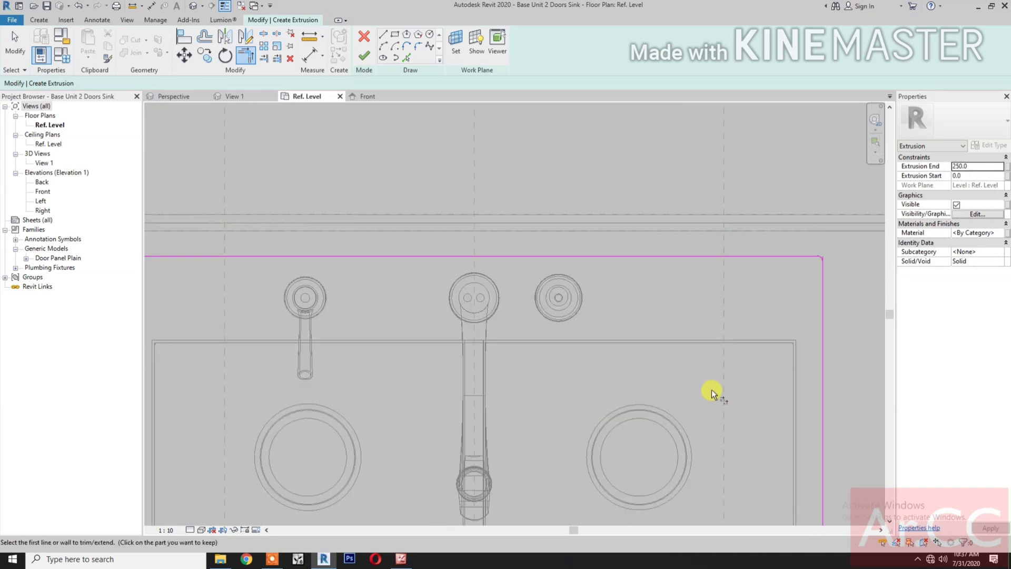
middle_click_drag(713, 393, 611, 329)
scroll(712, 286, "up", 5)
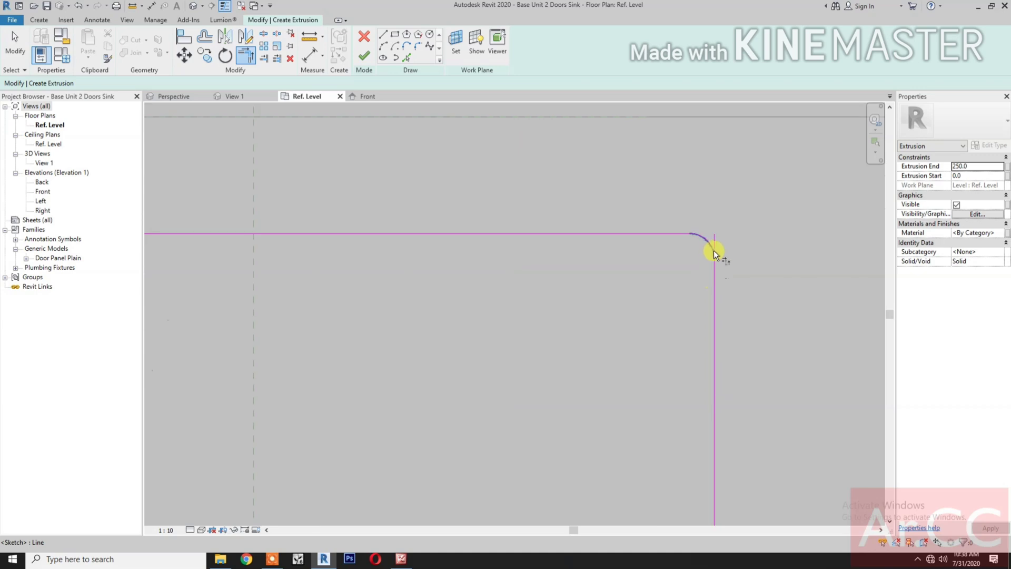
left_click(713, 267)
scroll(595, 311, "down", 3)
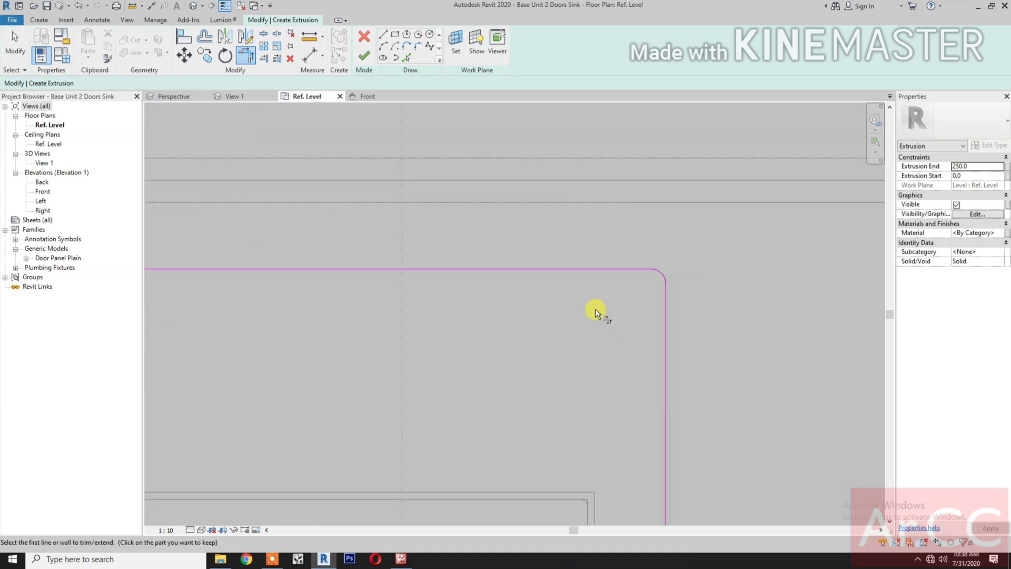
scroll(577, 325, "down", 5)
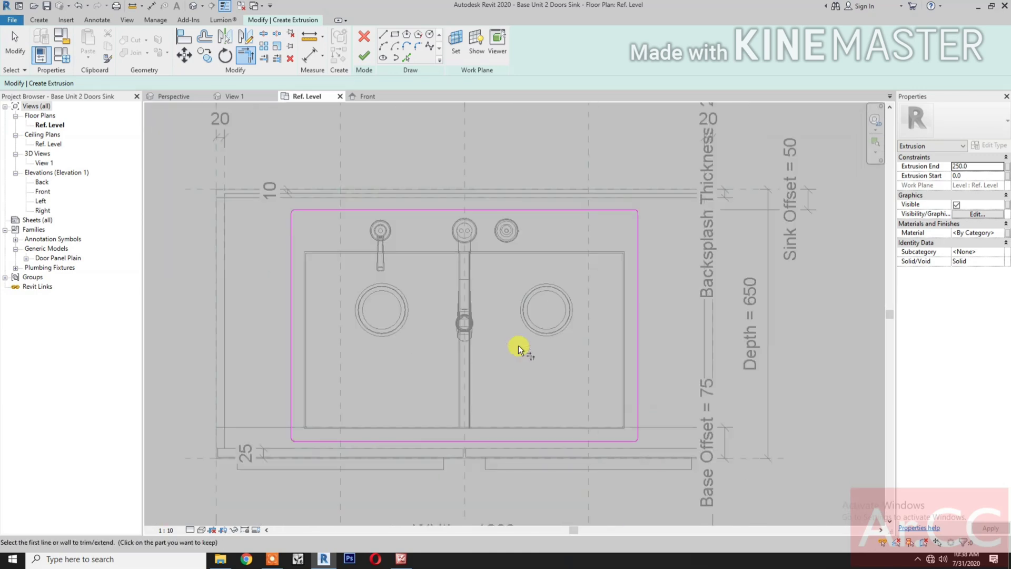
left_click(368, 59)
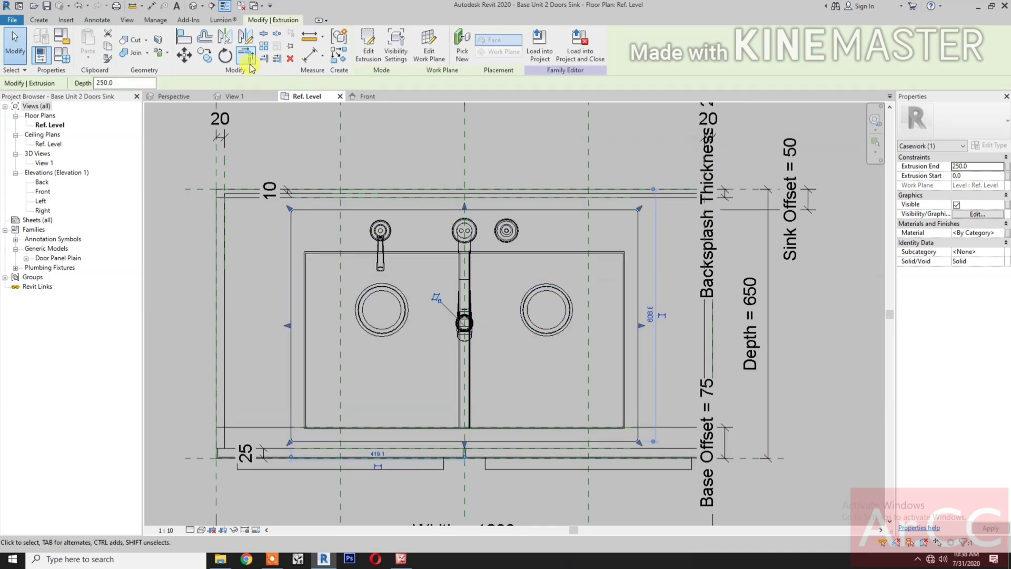
- Show the Front elevation in Wireframe visual style
left_click(367, 96)
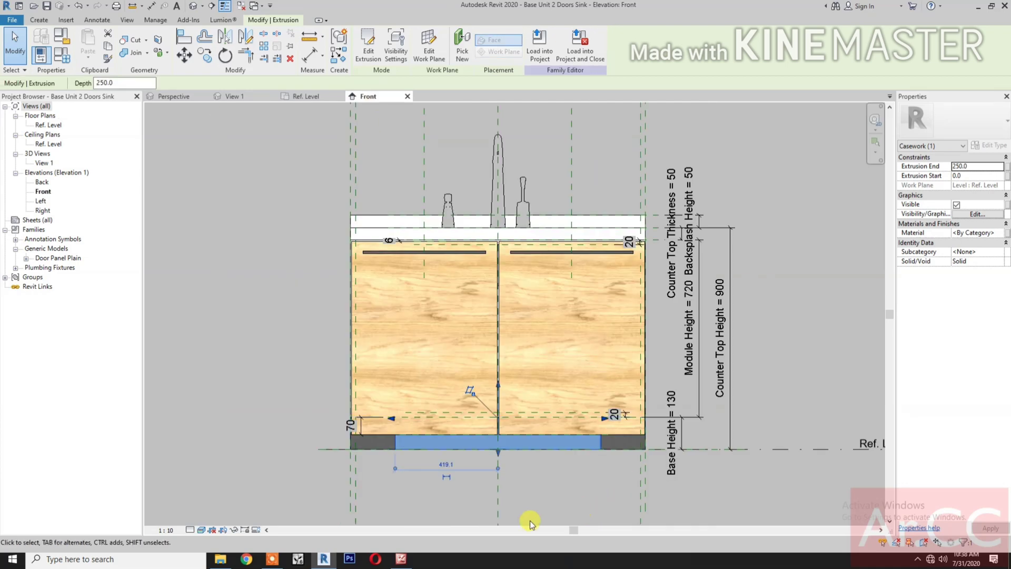
left_click(202, 530)
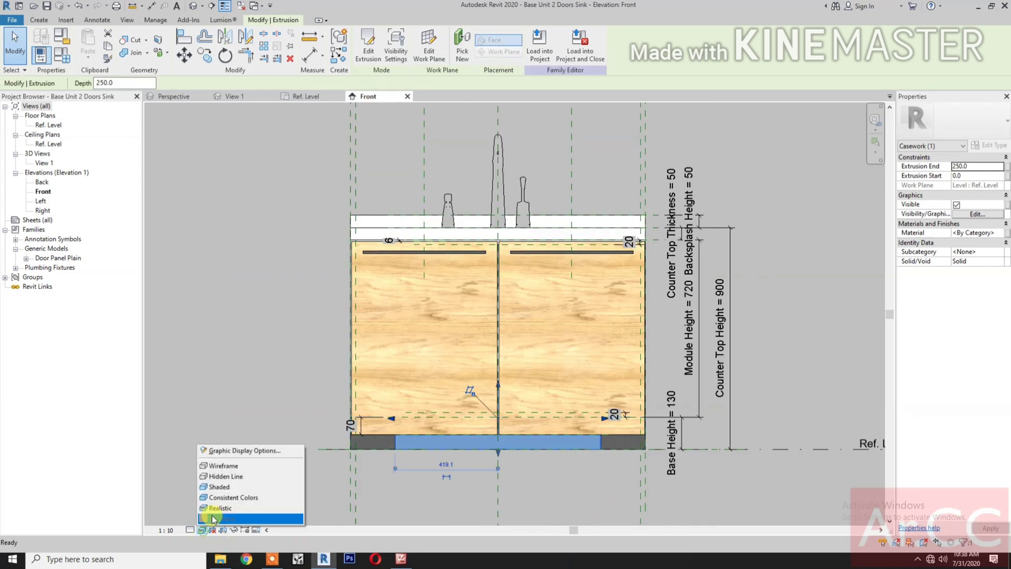
left_click(210, 465)
- Drag the extrusion's top and bottom edges up so it spans 236.2 to 561.8
left_click(499, 388)
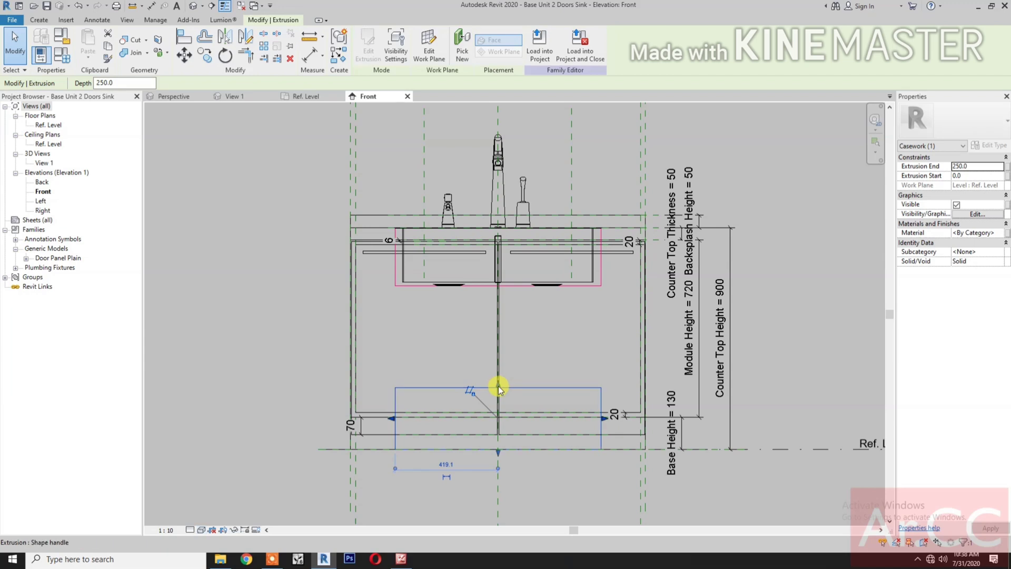
left_click_drag(498, 388, 498, 310)
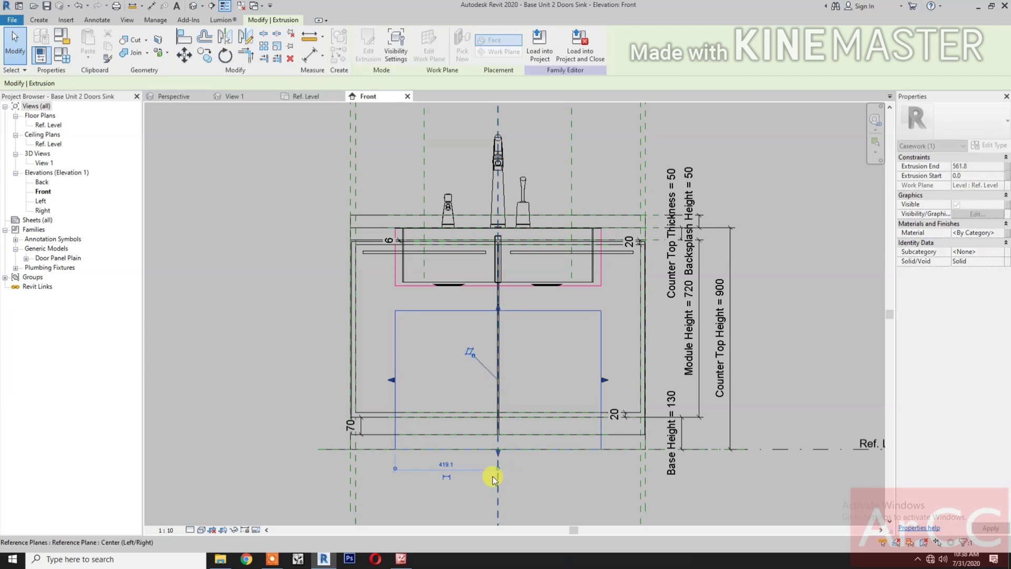
left_click_drag(499, 452, 519, 390)
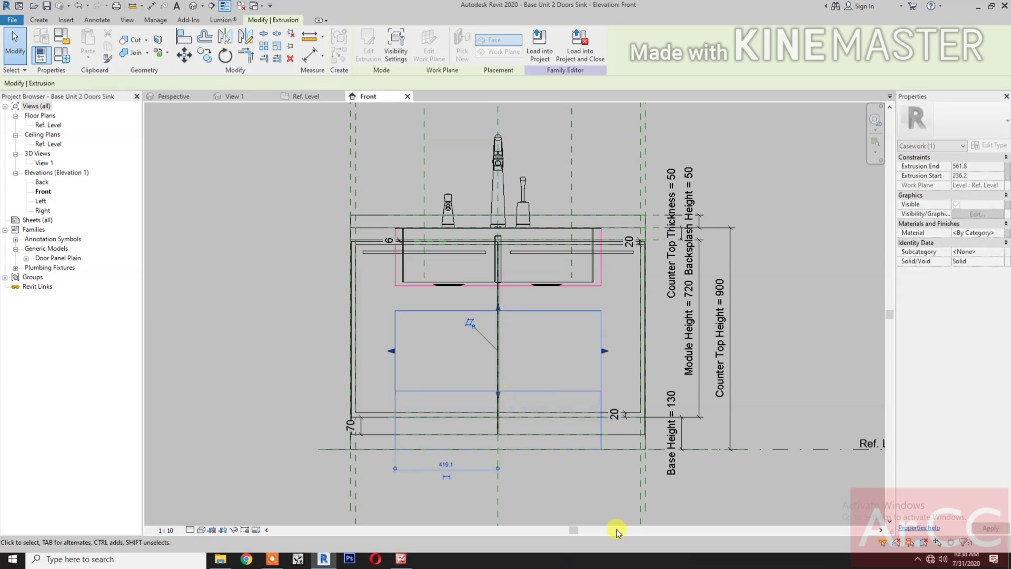
left_click(185, 42)
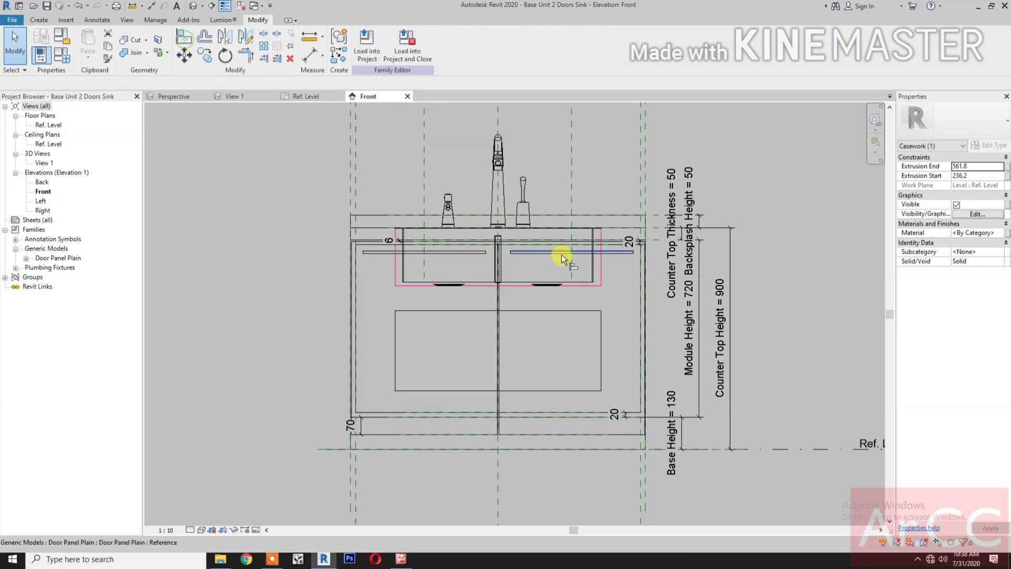
- Align the extrusion's top edge to the upper reference plane and its bottom edge to the sink bottom
left_click(657, 217)
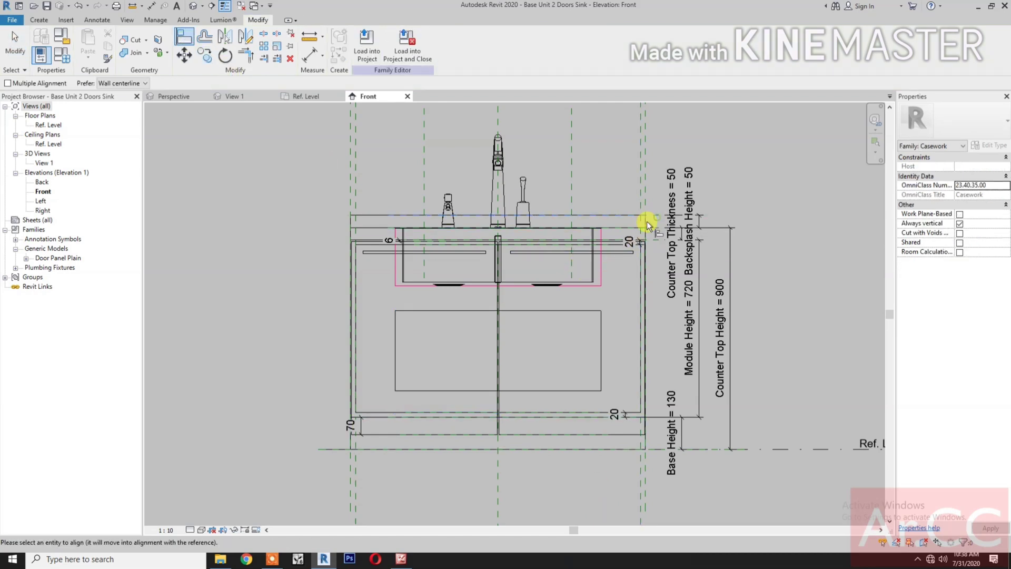
left_click(547, 310)
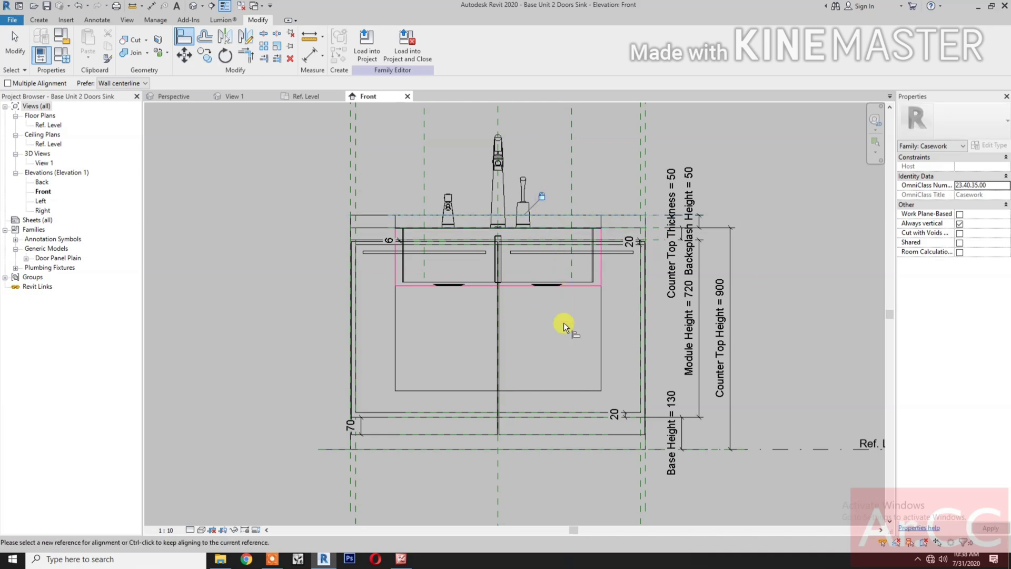
scroll(582, 311, "up", 1)
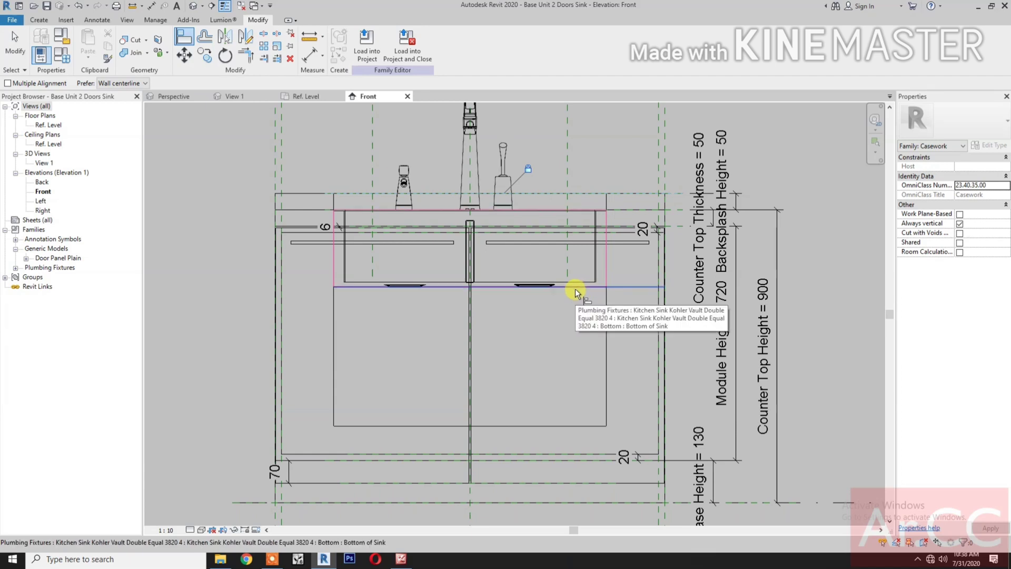
left_click(575, 288)
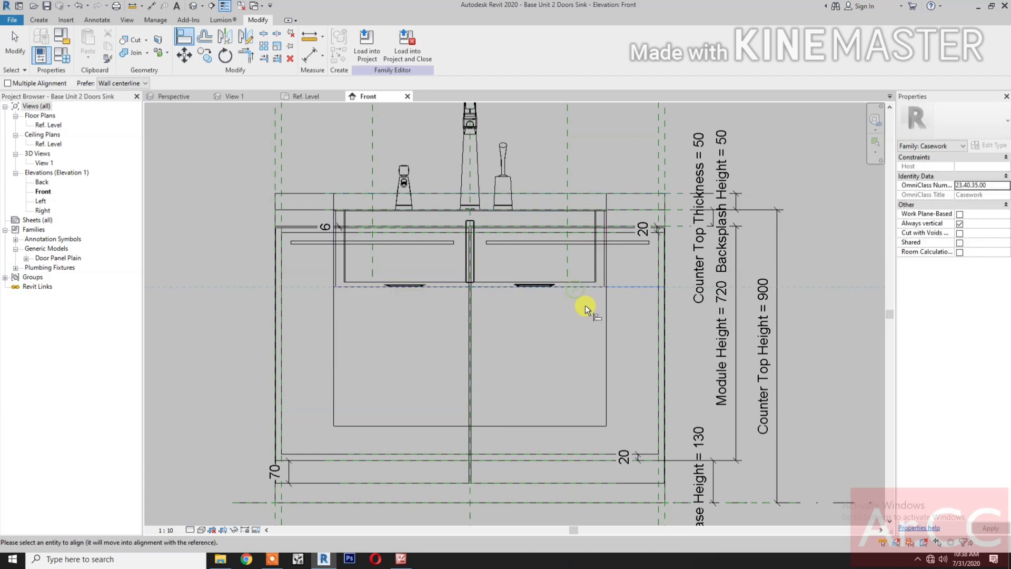
left_click(530, 426)
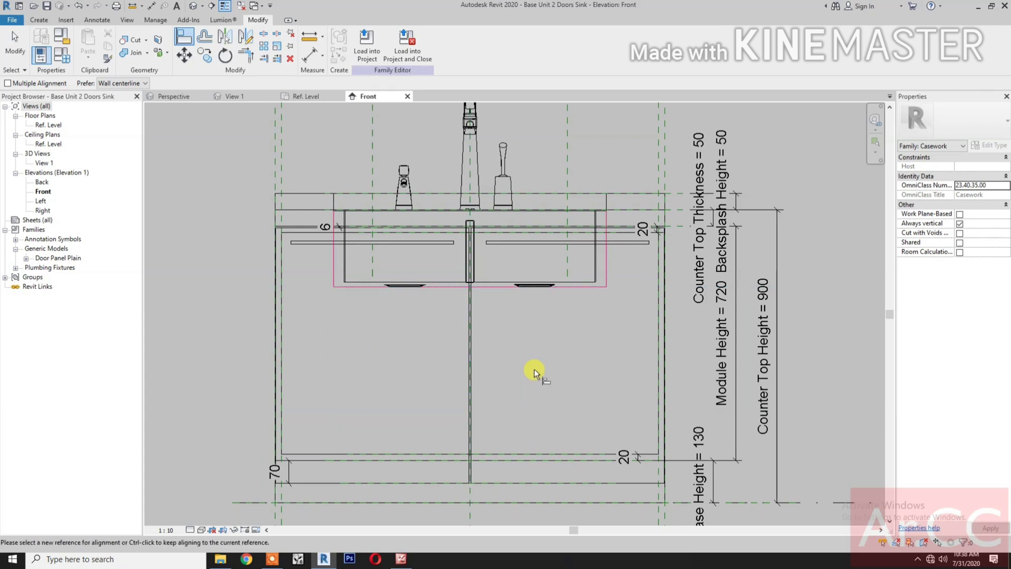
key("Escape")
key("Escape")
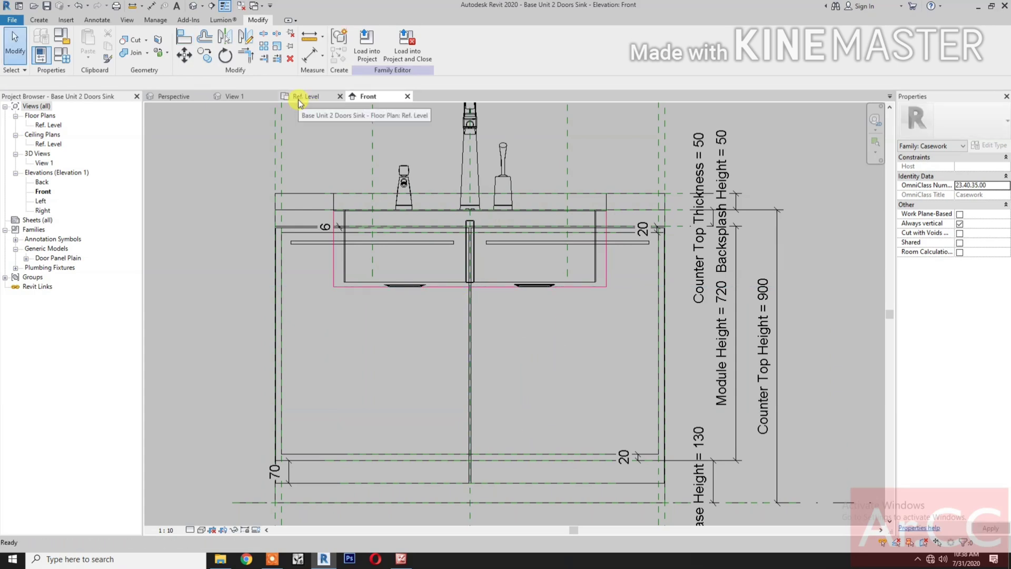
- In 3D View 1, change the sink-shaped extrusion from Solid to Void
left_click(232, 96)
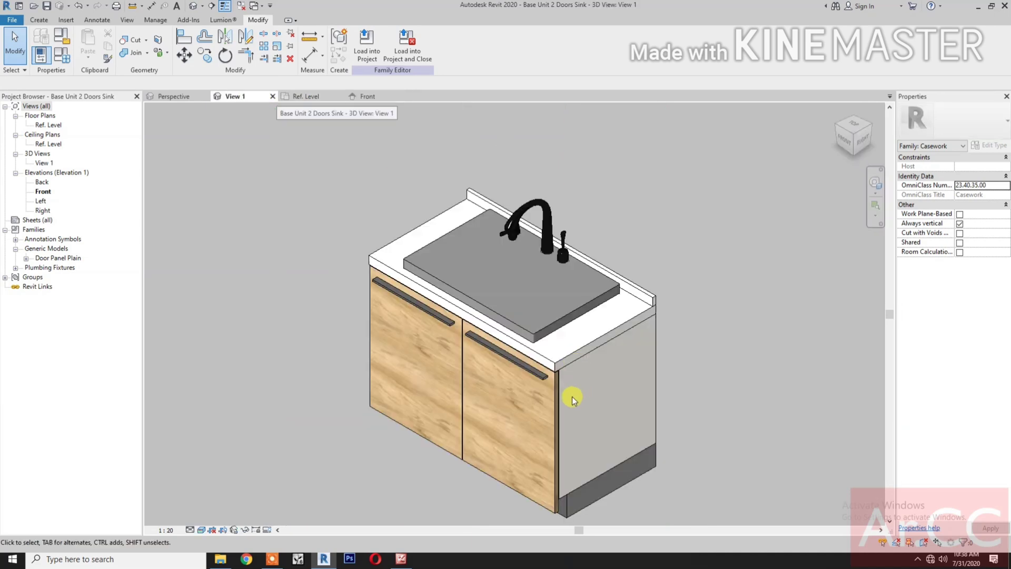
left_click(556, 324)
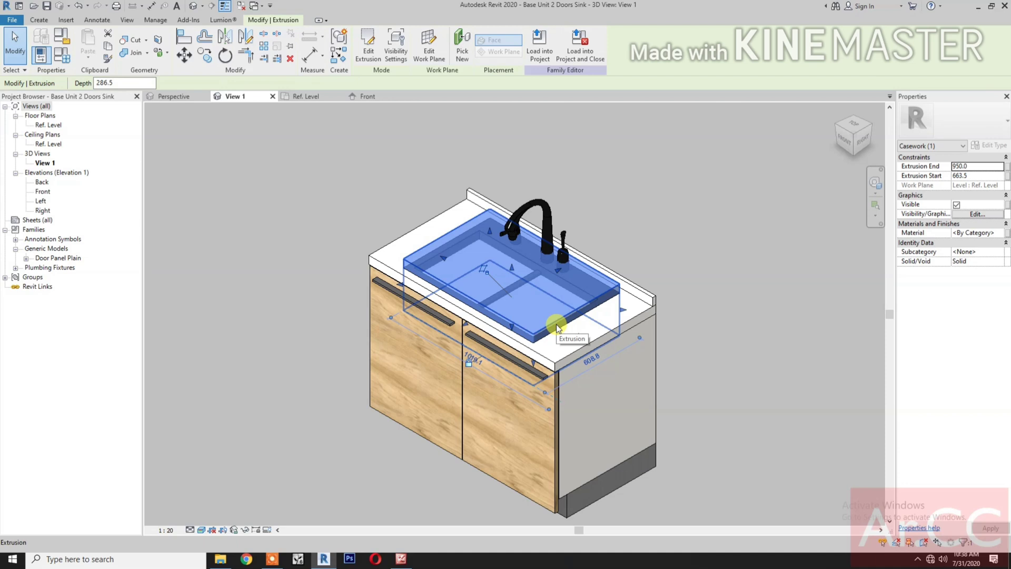
left_click(990, 261)
left_click(963, 279)
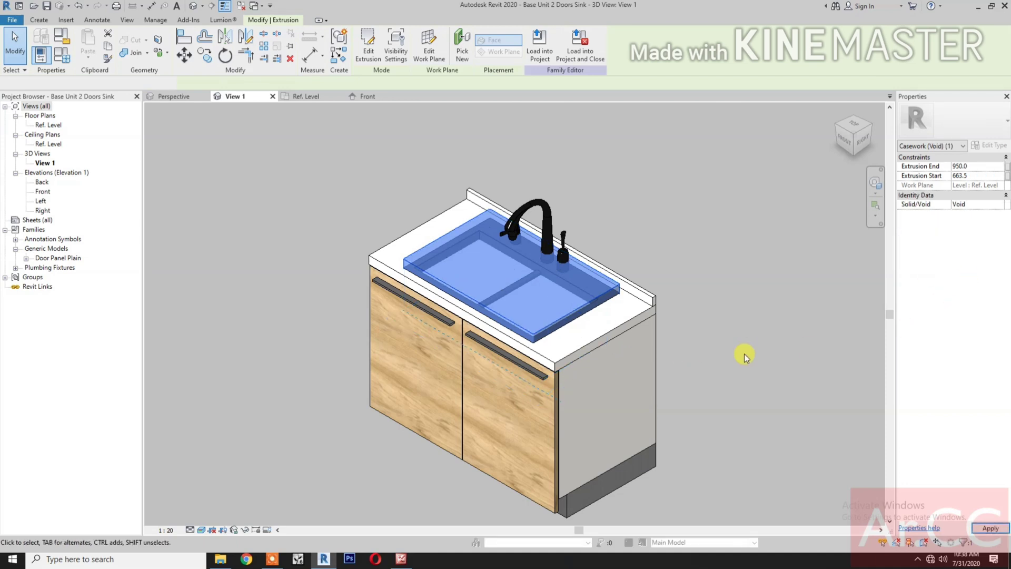
left_click(758, 349)
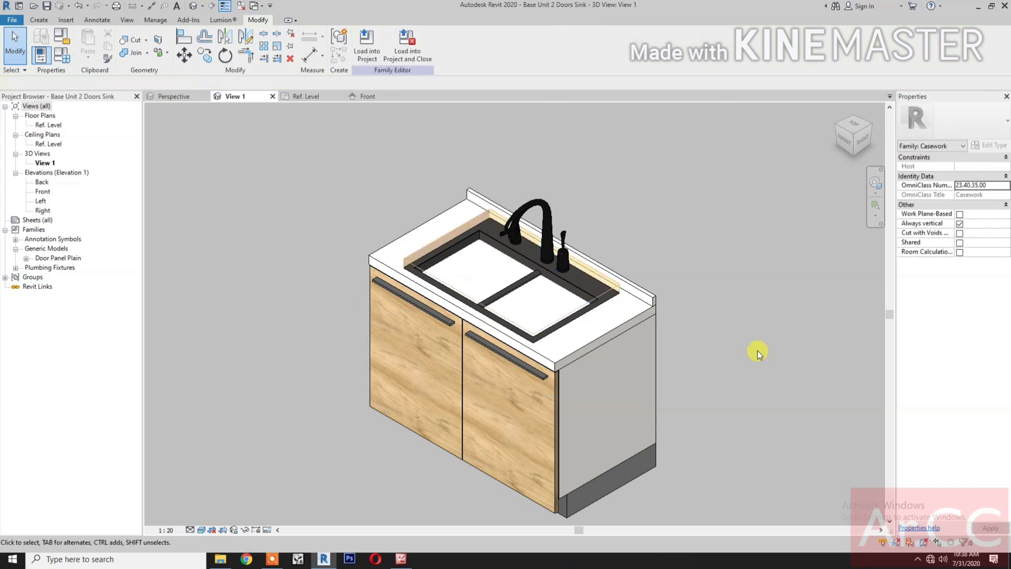
middle_click_drag(756, 349, 734, 355)
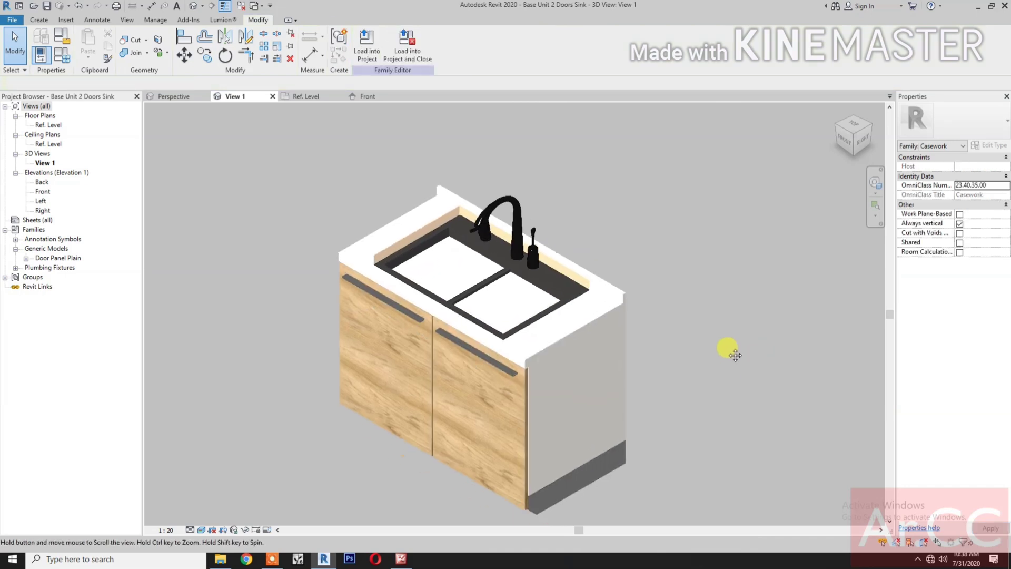
- Cut the countertop with the void so the double sink basins appear recessed
left_click(129, 40)
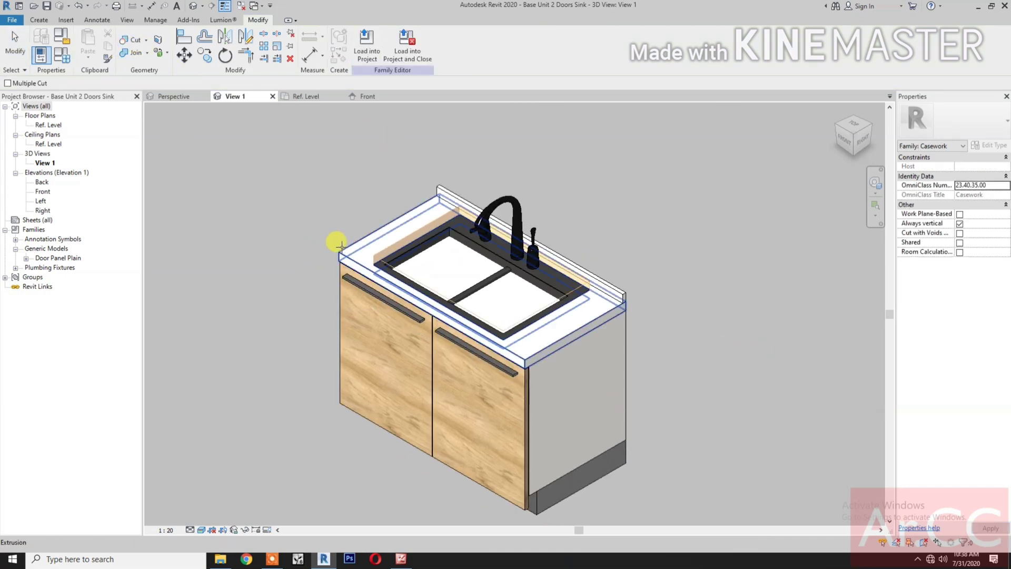
left_click(337, 243)
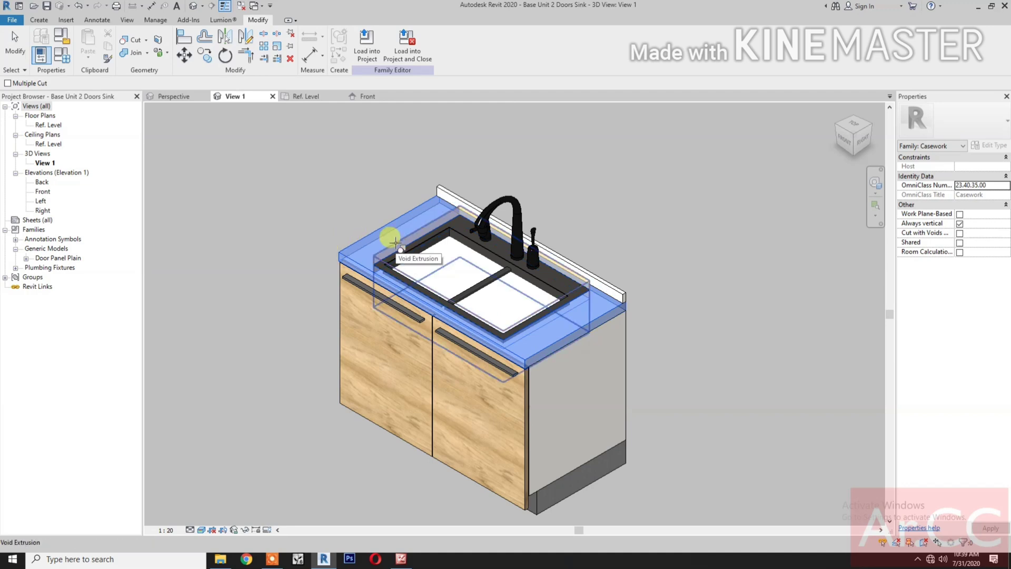
left_click(396, 242)
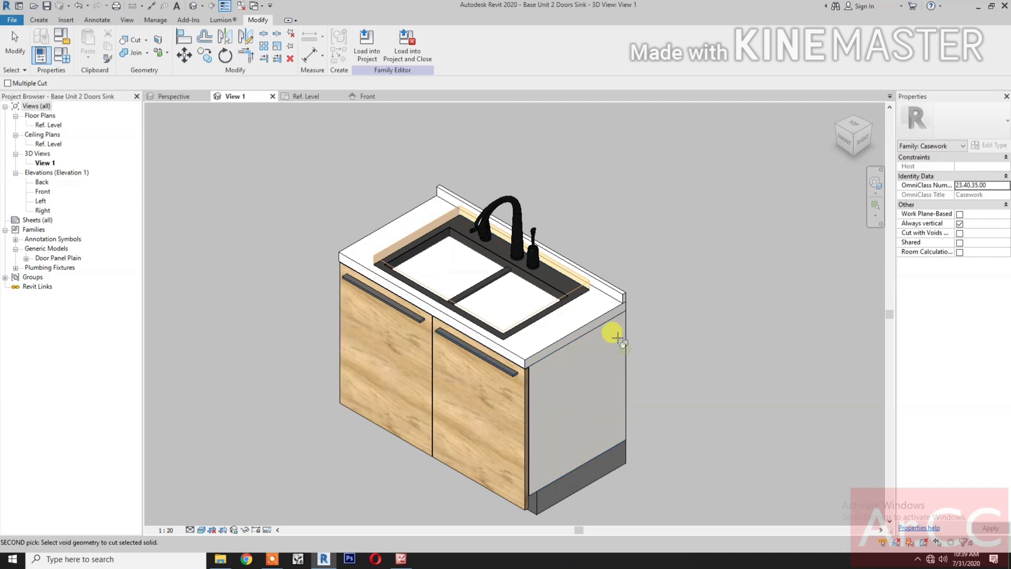
left_click(587, 284)
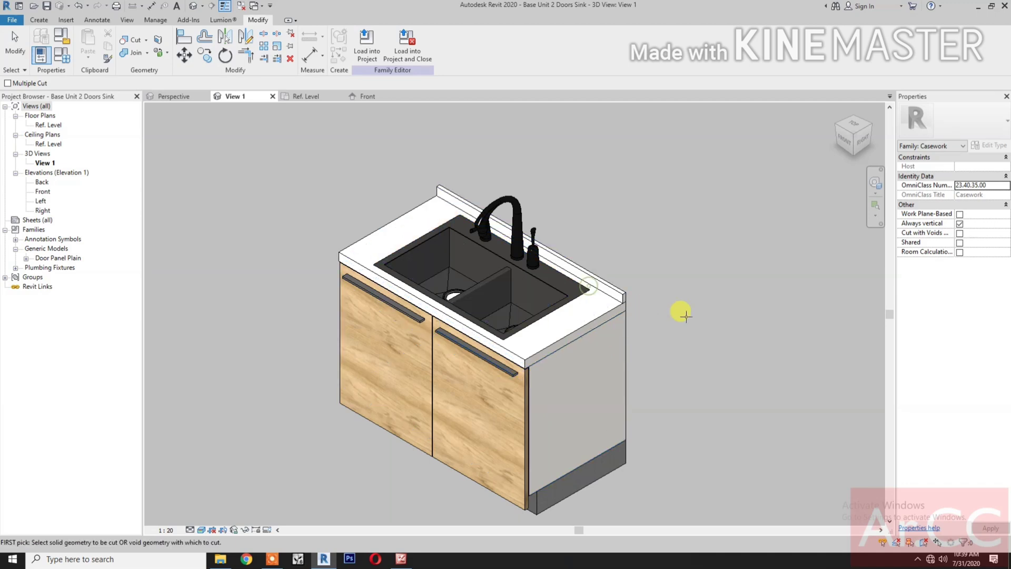
key("Escape")
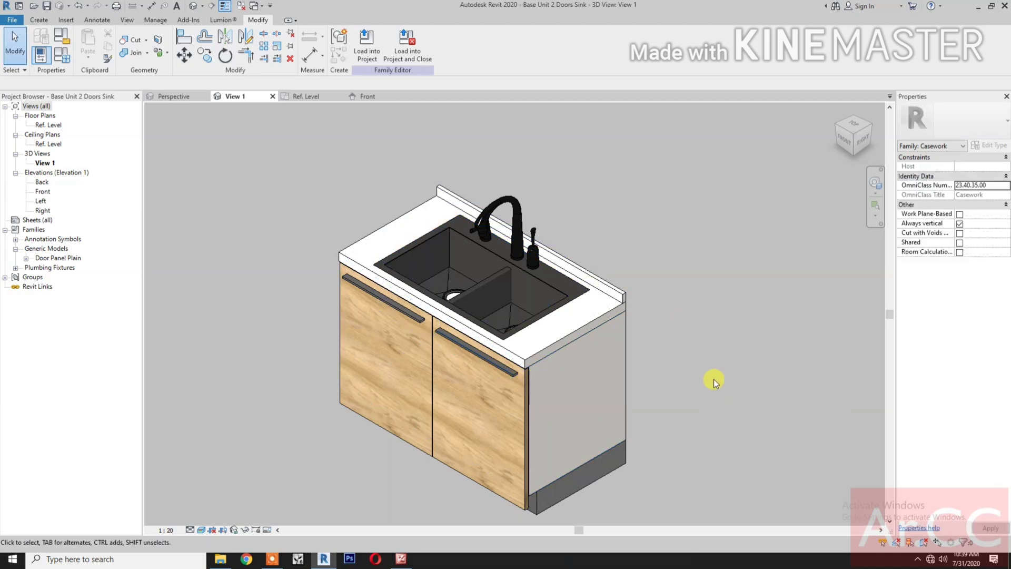
- Link the sink's Faucet Finish to a new Kitchen Faucet Finish family parameter
left_click(523, 257)
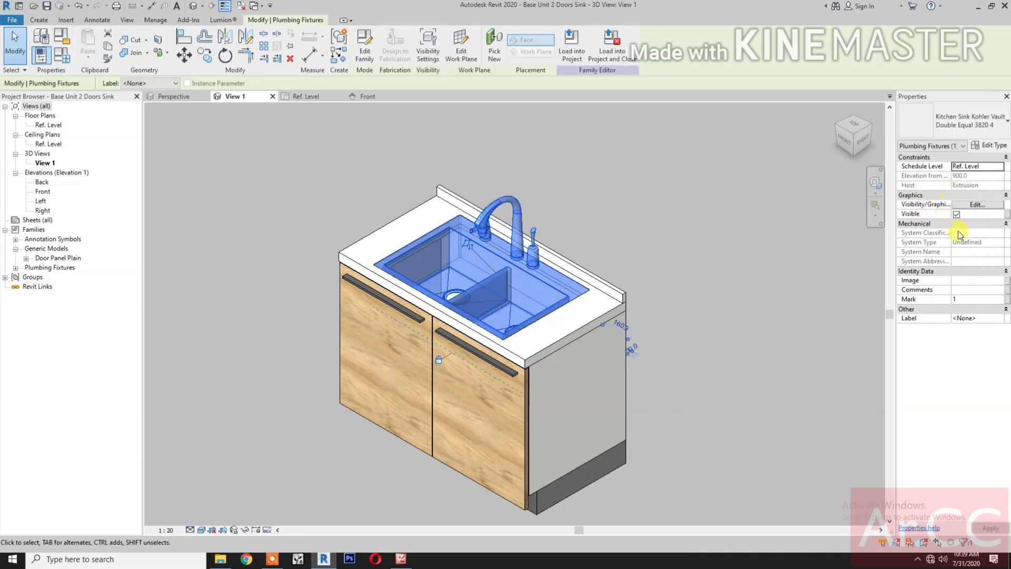
left_click(991, 145)
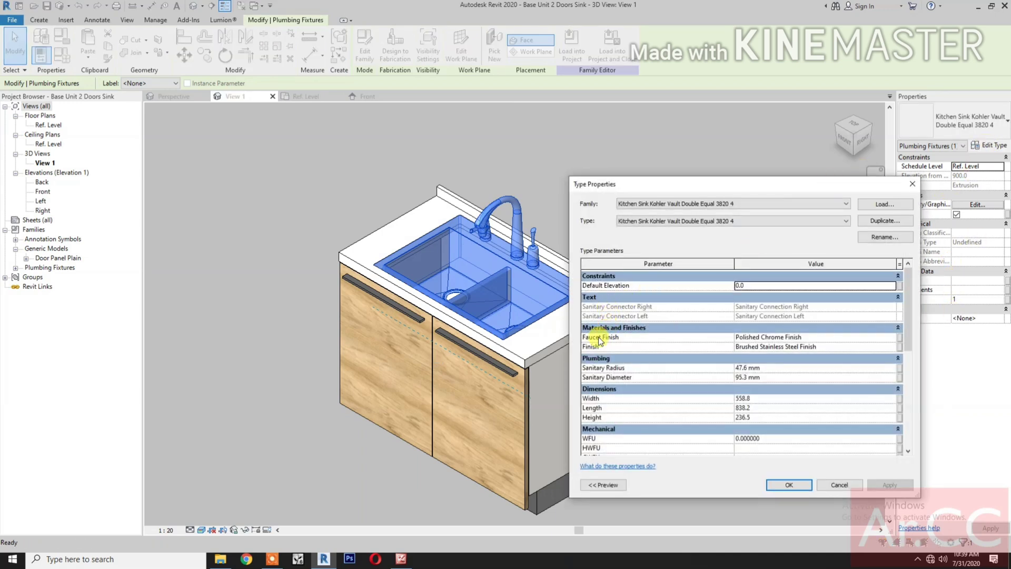
left_click(899, 339)
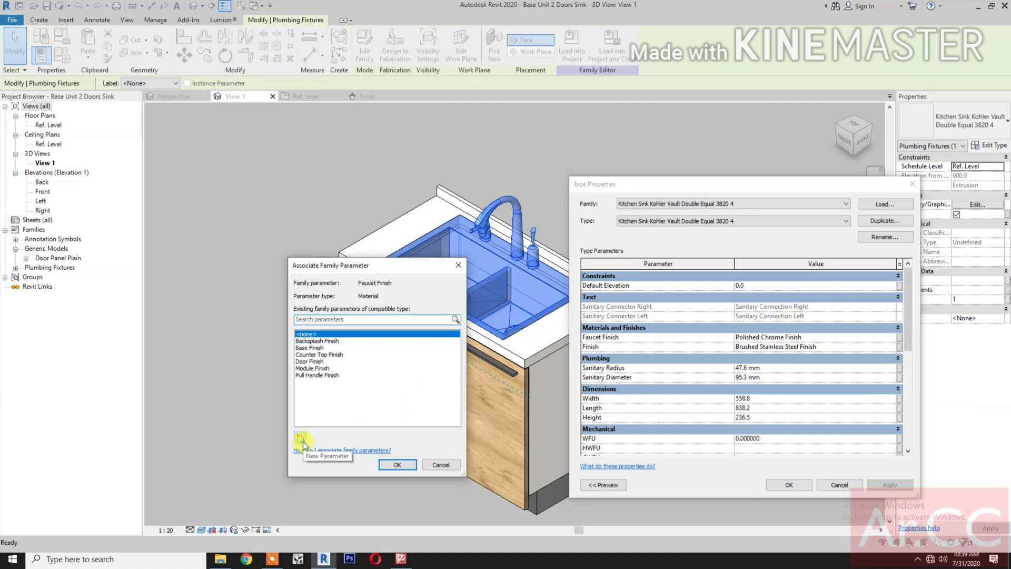
left_click(301, 440)
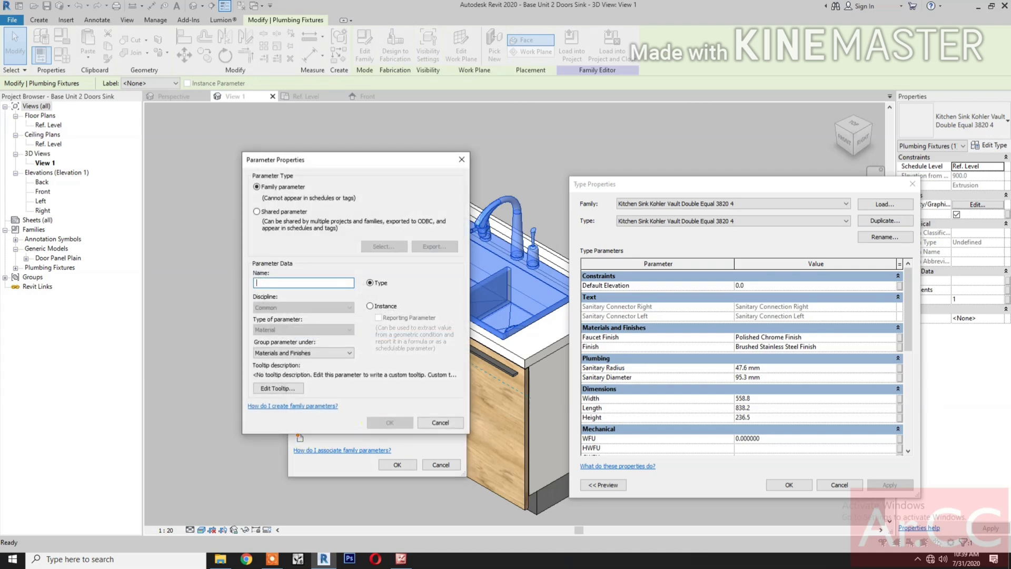
type("Kitchen Faucet Finish")
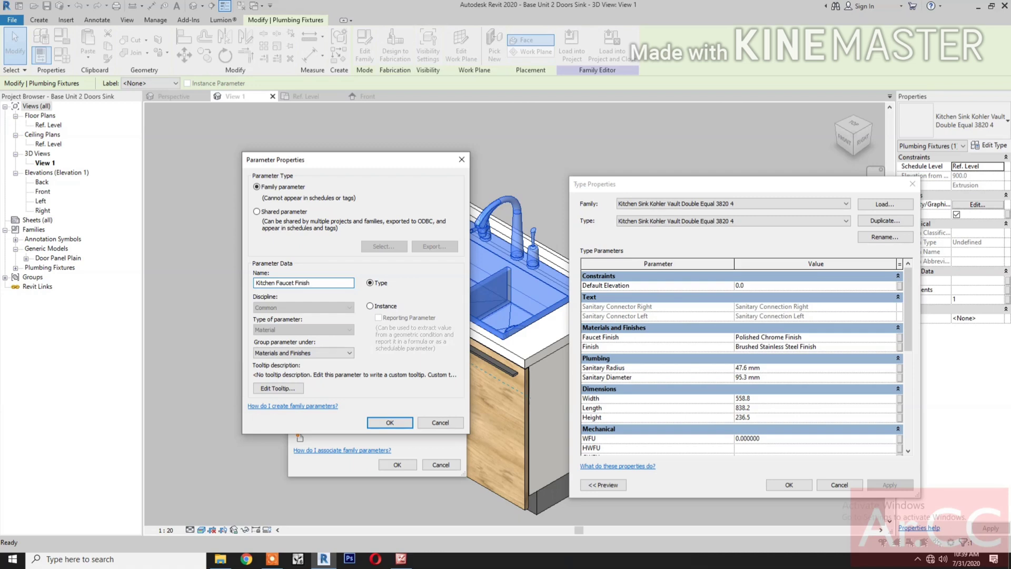
left_click(389, 422)
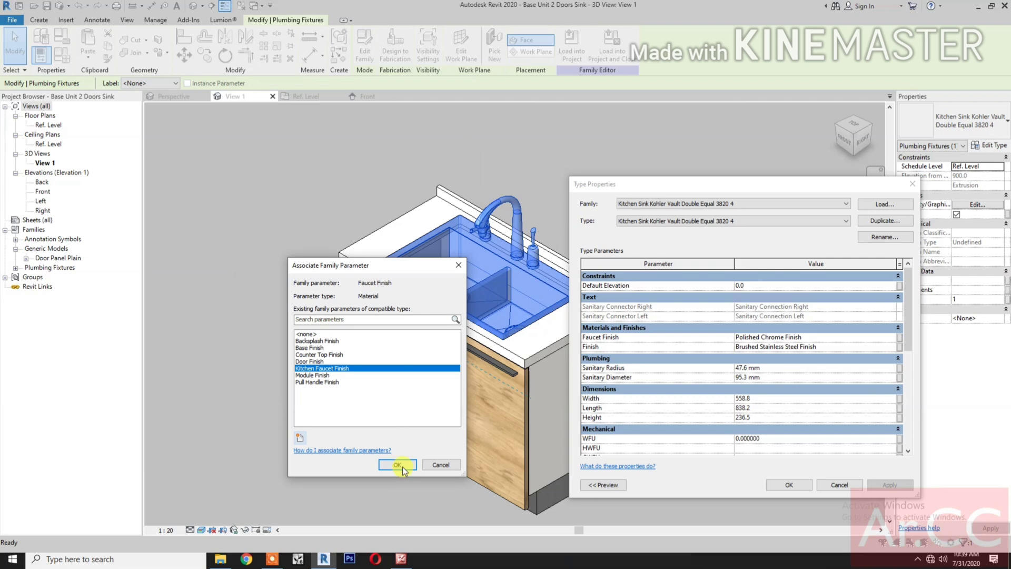
left_click(401, 465)
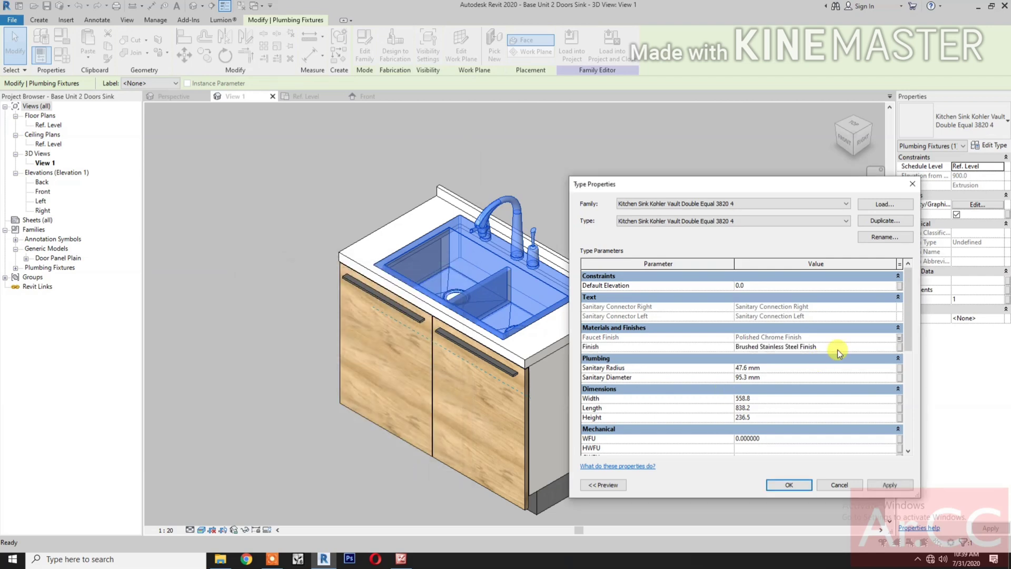
- Link the sink's Finish to a new Kitchen Sink Finish family parameter and apply the type changes
left_click(899, 348)
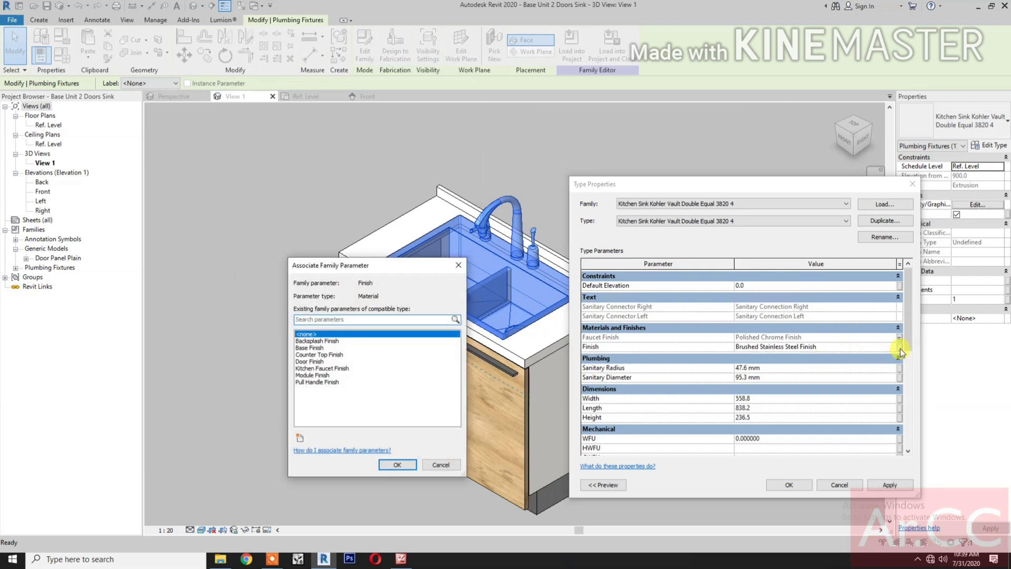
left_click(300, 436)
type("Kitchen Sink Finish")
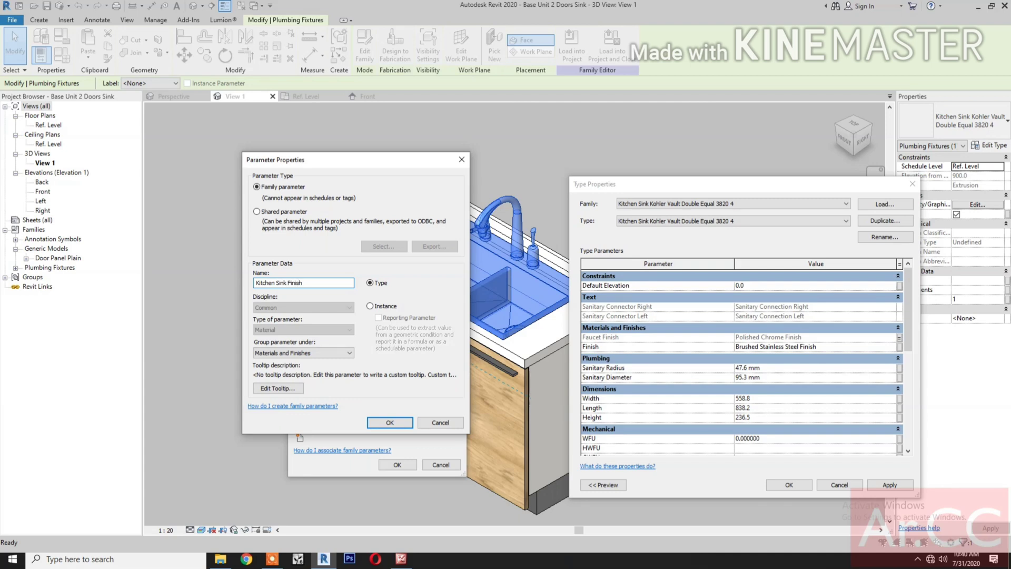
left_click(390, 422)
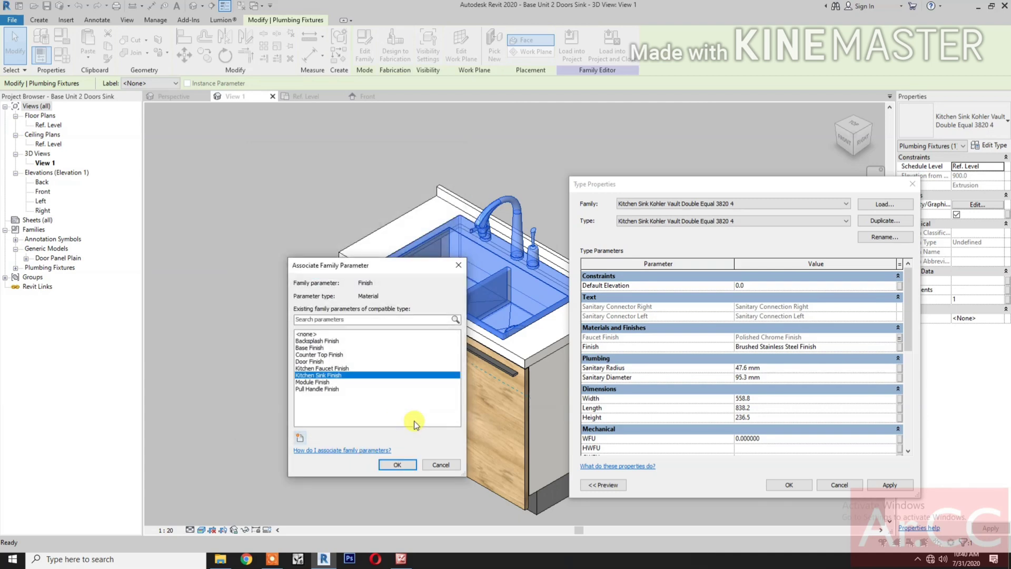
left_click(383, 464)
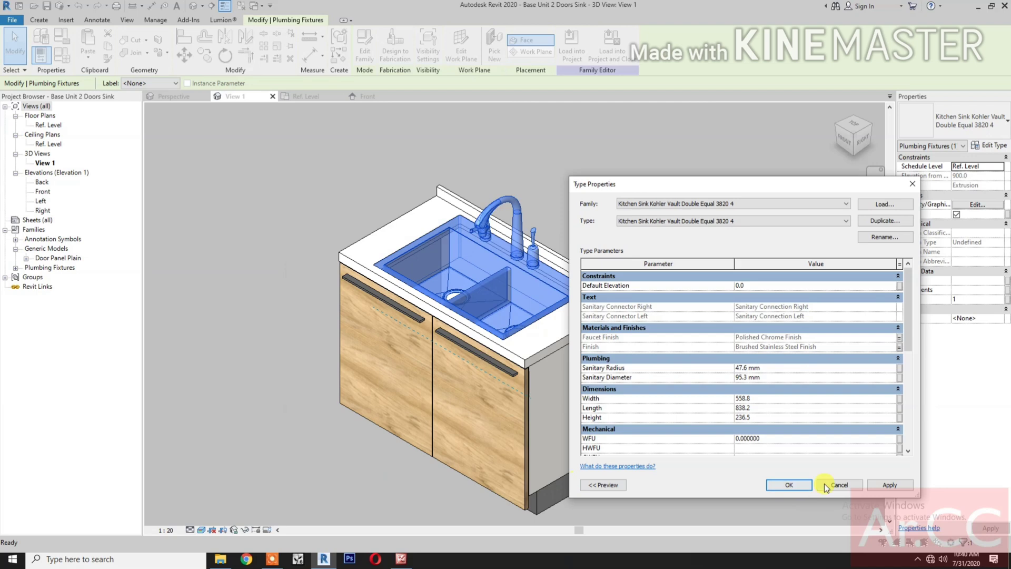
left_click(788, 485)
- Review Family Types, with Kitchen Faucet Finish as Polished Chrome and Kitchen Sink Finish as Brushed Stainless Steel
left_click(694, 418)
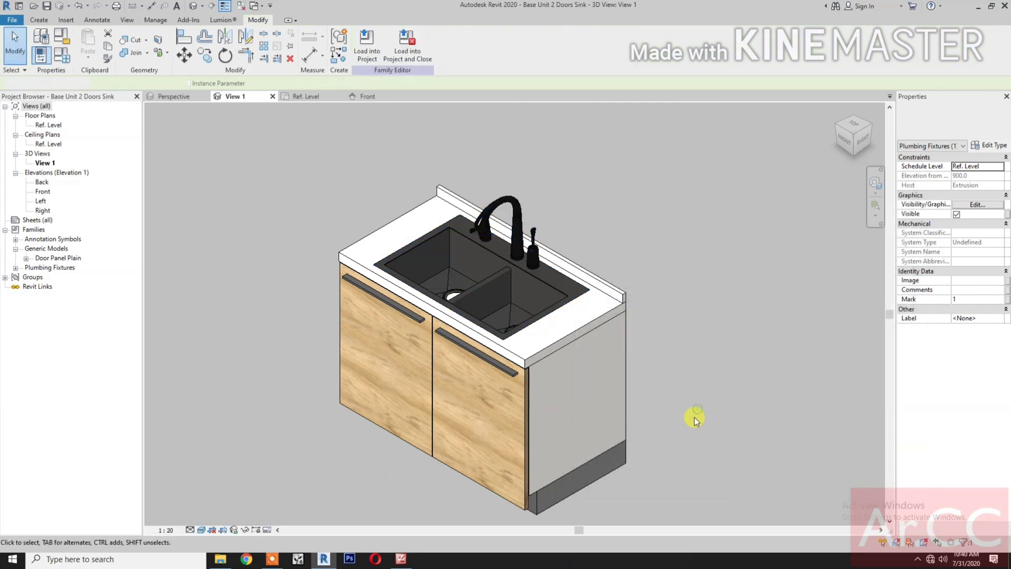
right_click(695, 419)
left_click(740, 362)
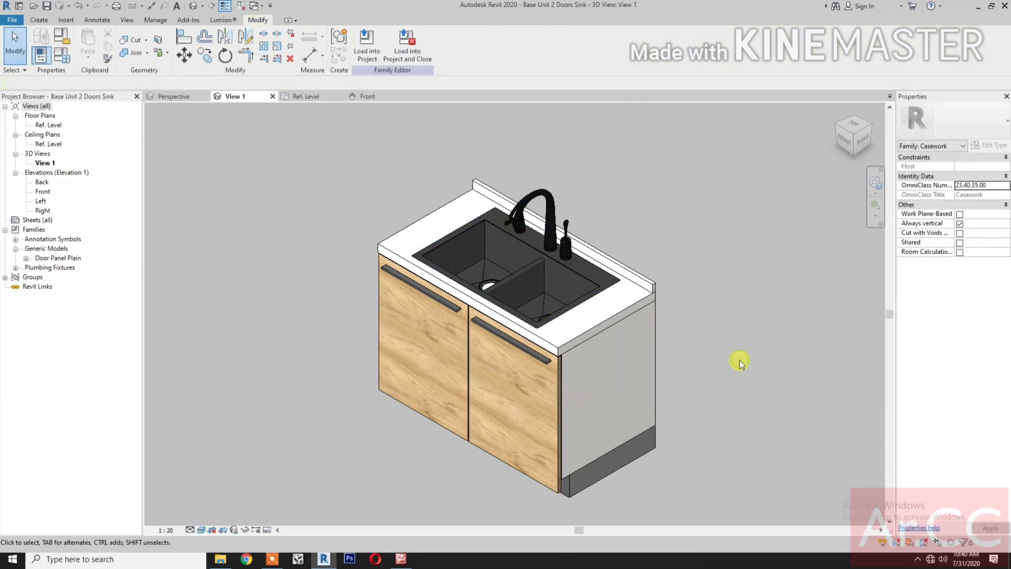
left_click(62, 55)
scroll(132, 298, "down", 4)
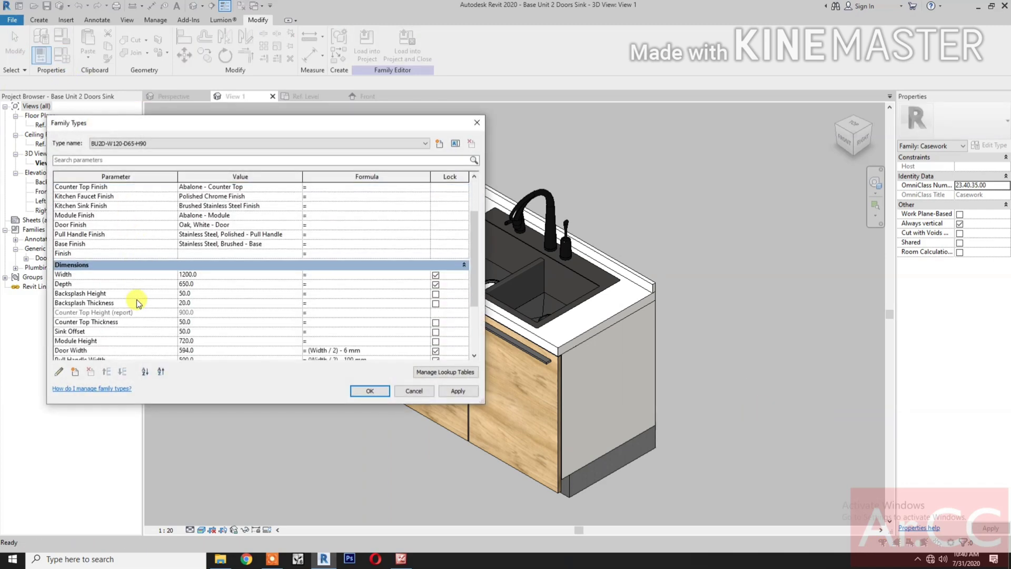
scroll(138, 302, "down", 2)
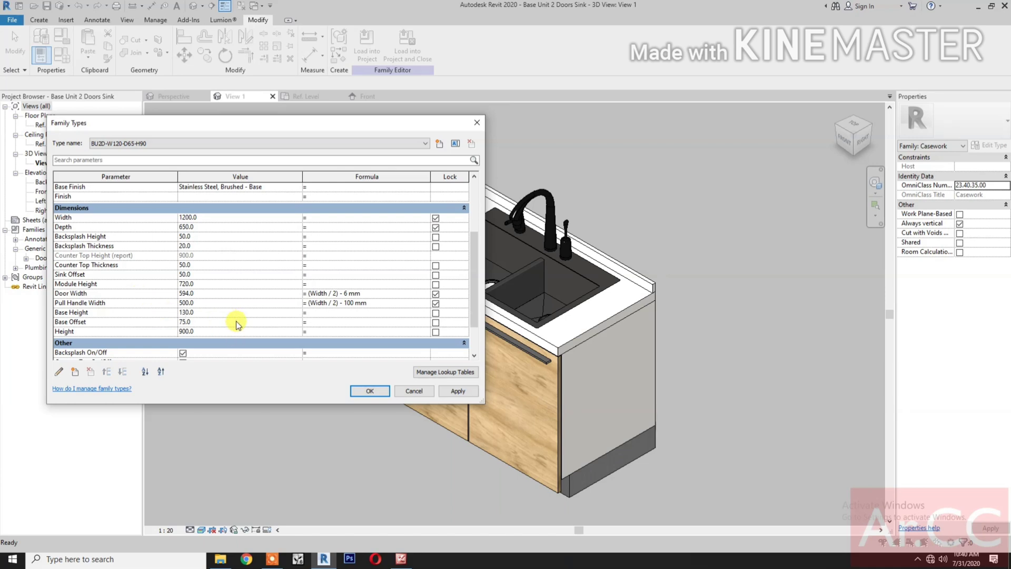
scroll(229, 293, "down", 1)
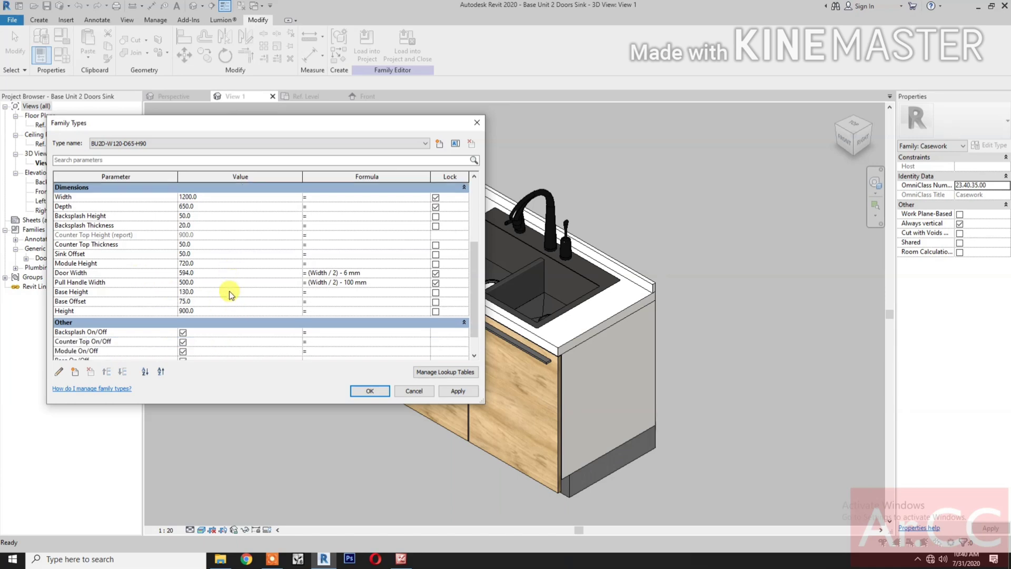
scroll(229, 292, "down", 1)
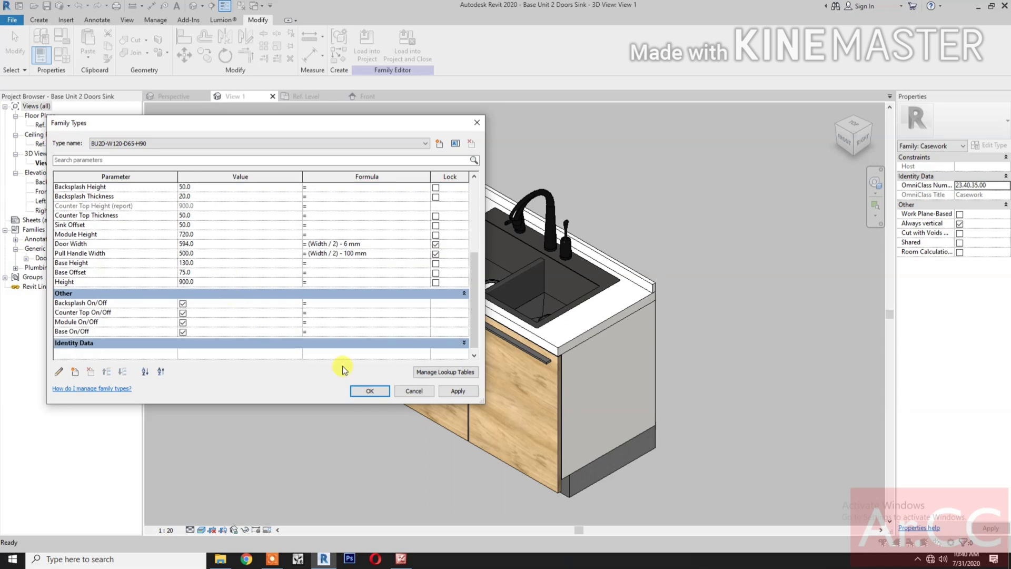
scroll(266, 253, "up", 3)
scroll(267, 253, "up", 2)
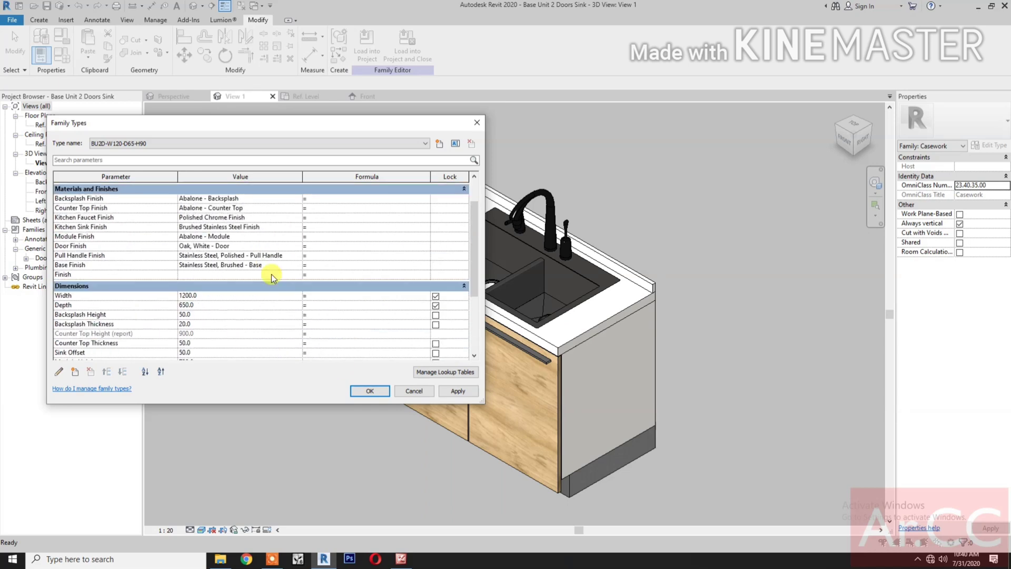
left_click(370, 390)
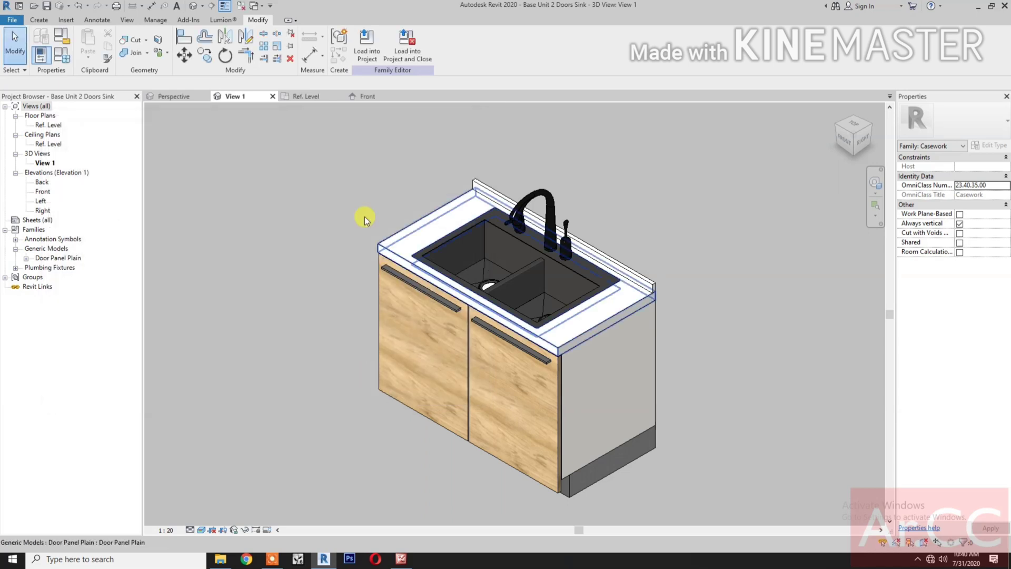
- Inspect the Front elevation in Realistic style, then return to 3D View 1 and save the family
left_click(375, 99)
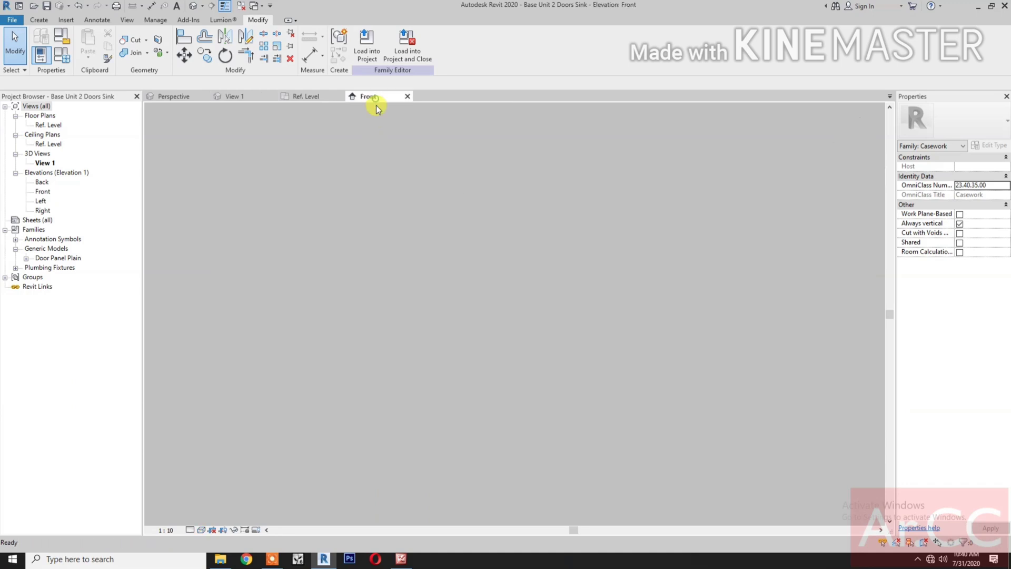
left_click(202, 530)
left_click(213, 508)
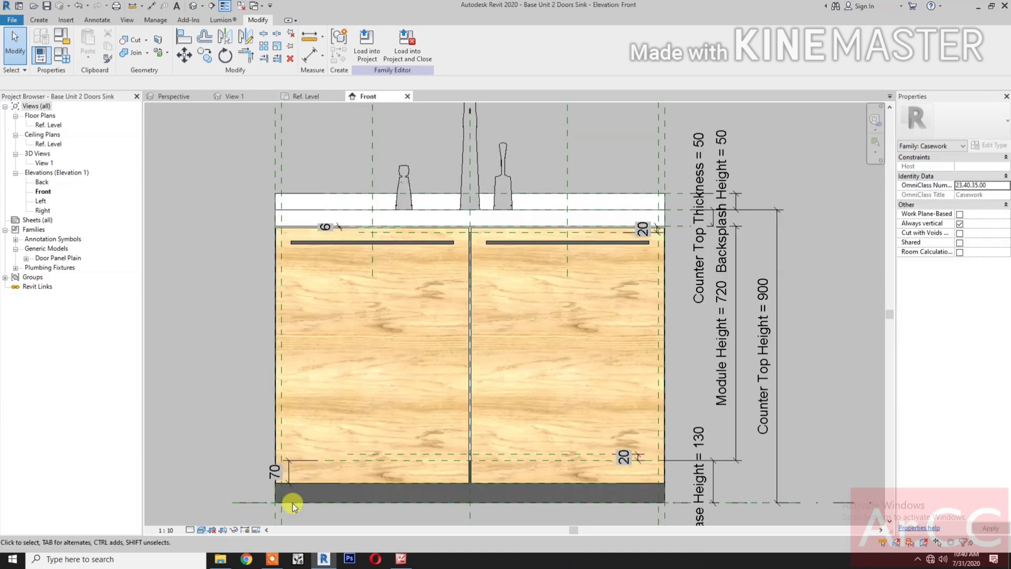
middle_click_drag(398, 515, 460, 470)
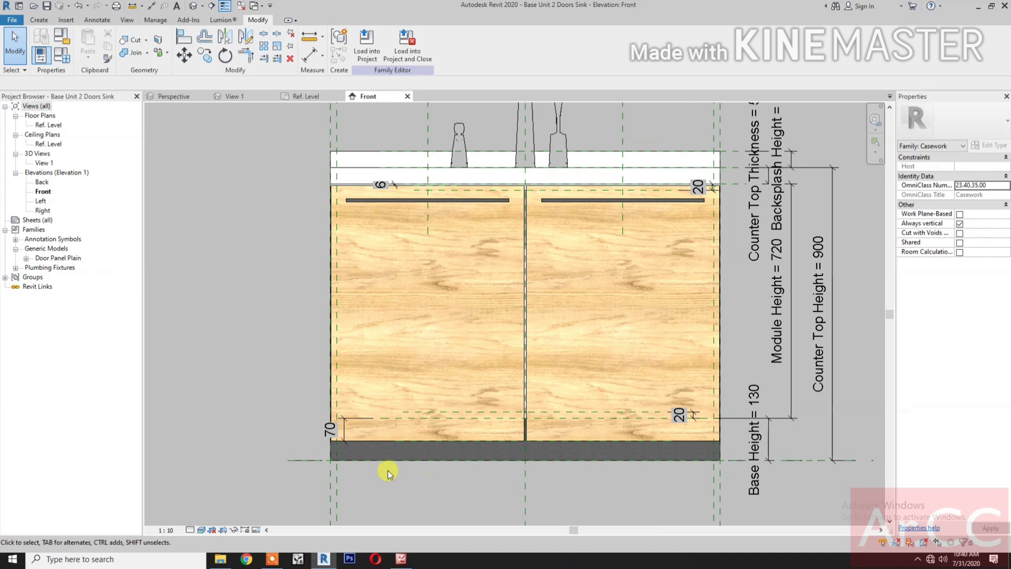
scroll(743, 355, "up", 2)
scroll(742, 349, "up", 1)
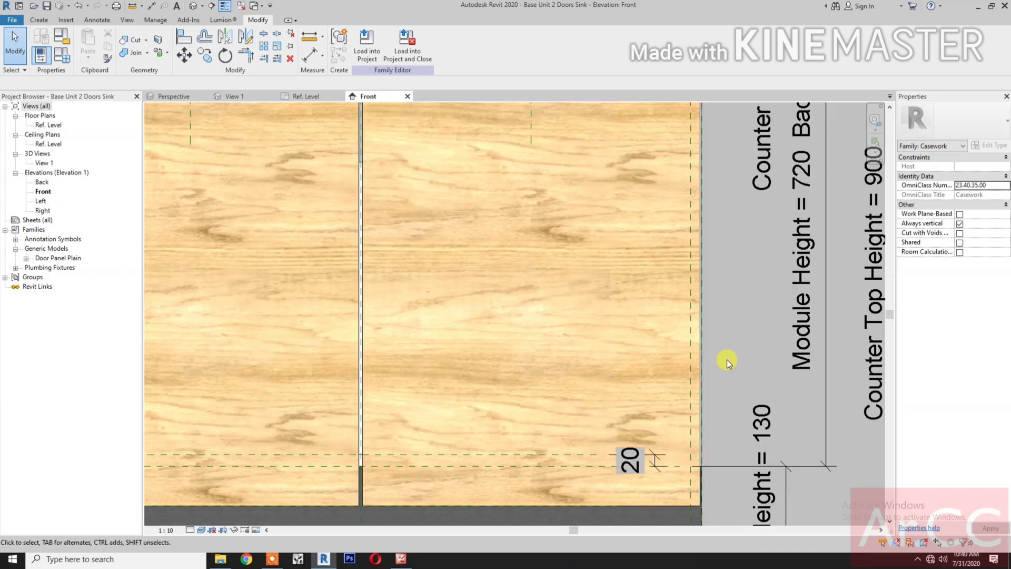
scroll(726, 359, "down", 2)
scroll(620, 350, "up", 2)
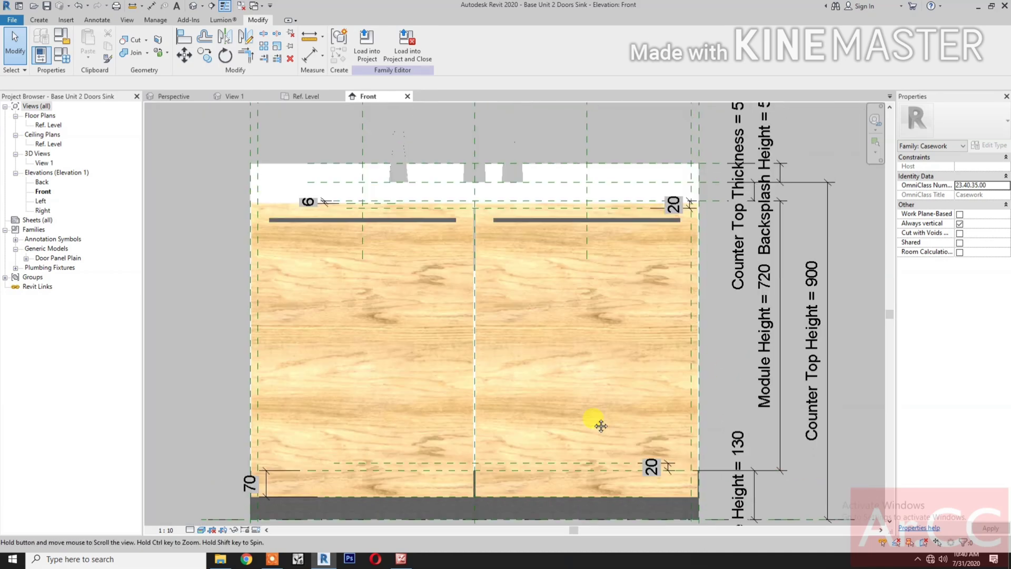
left_click(227, 97)
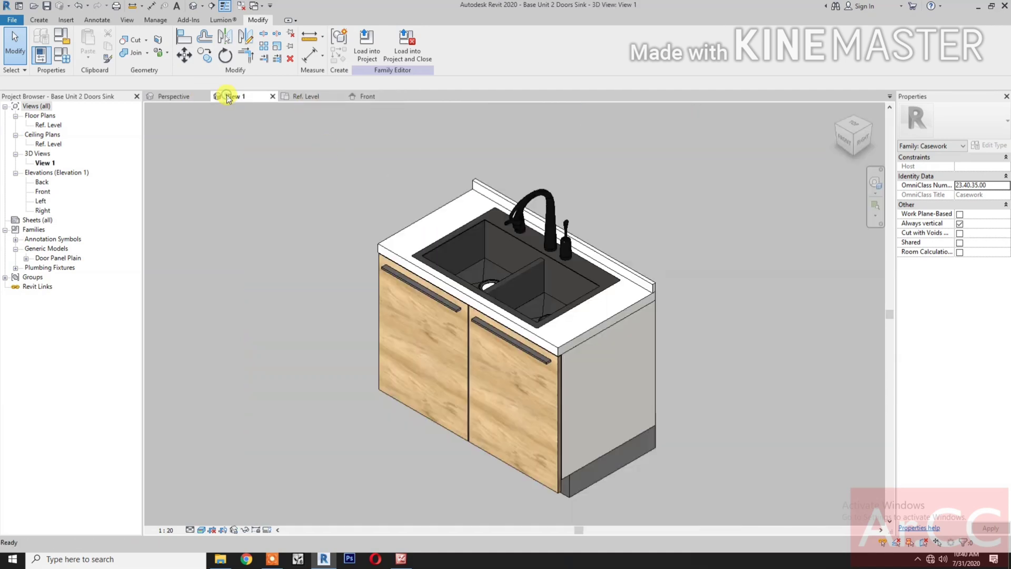
left_click(46, 7)
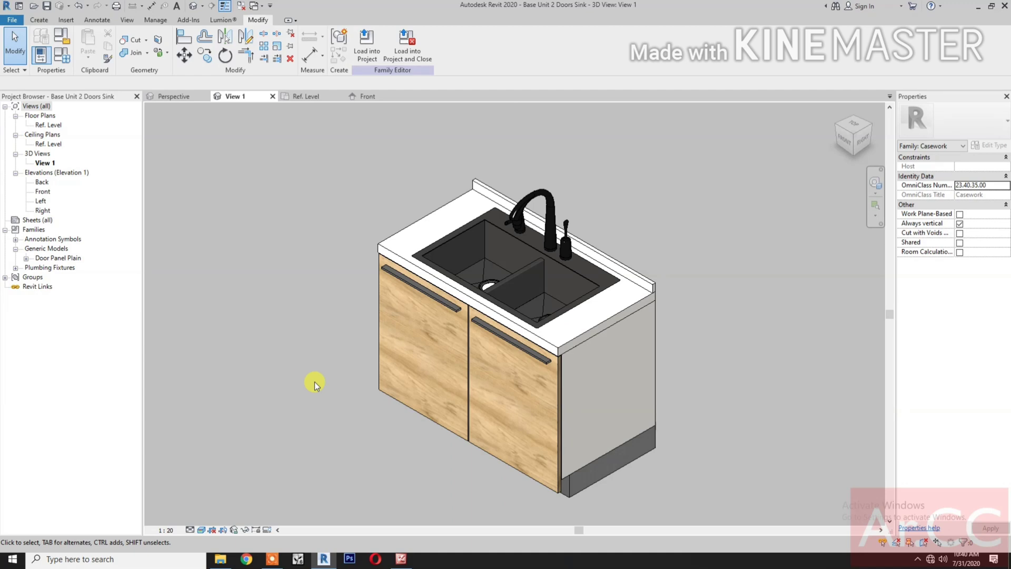
- Load the sink family into the project and place it rotated against the wall
left_click(407, 48)
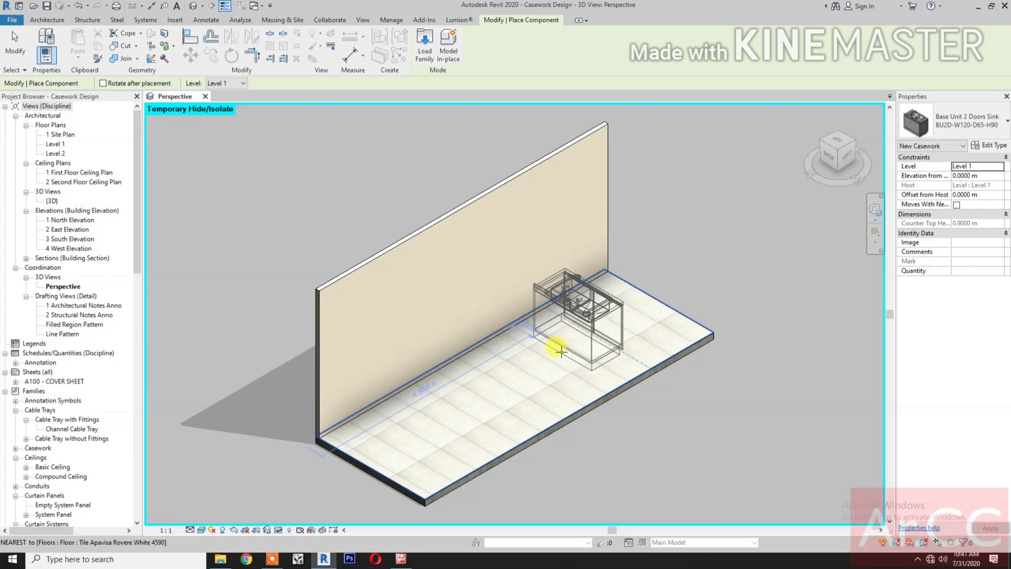
key("space")
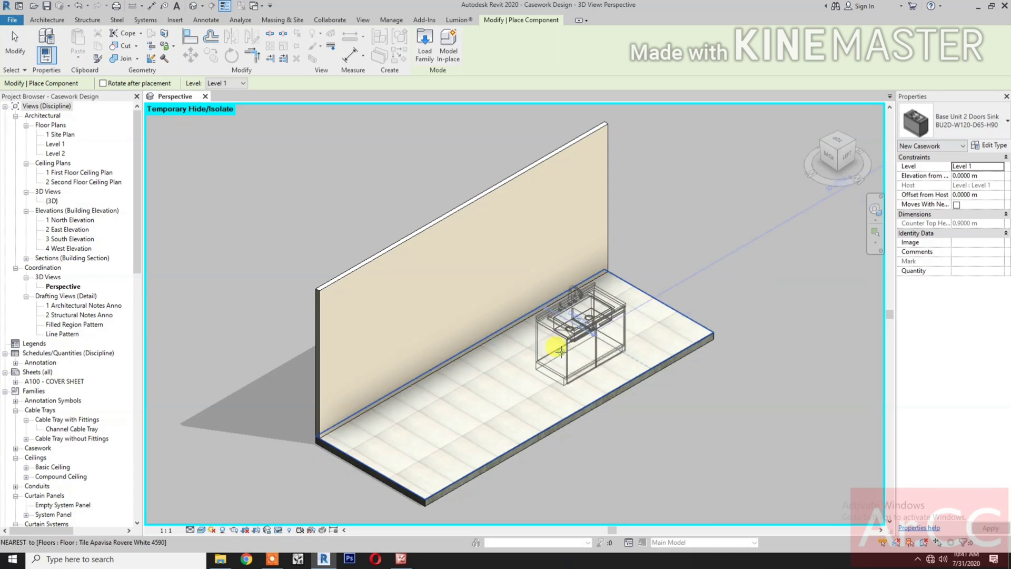
left_click(561, 351)
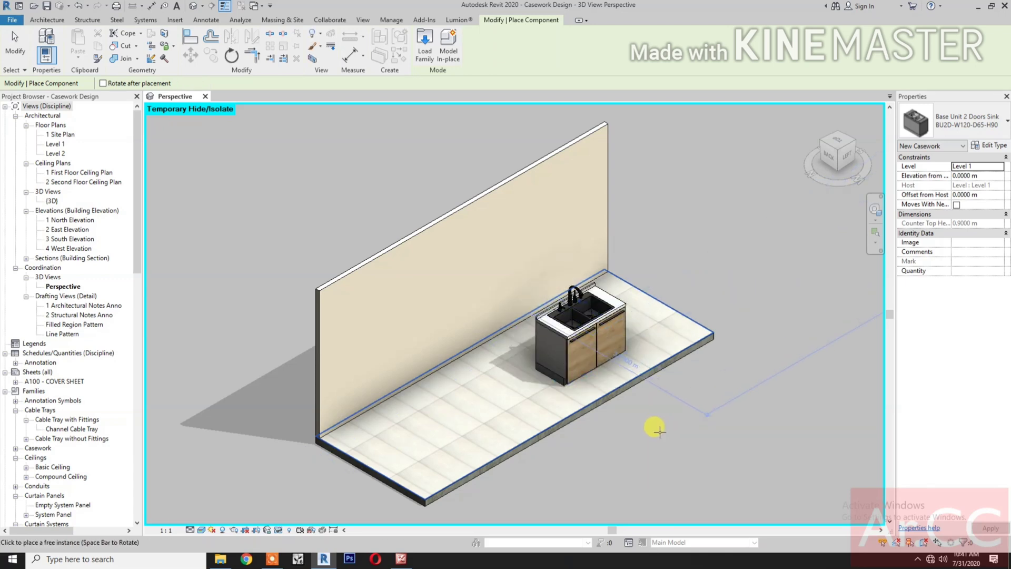
key("Escape")
- Copy the placed sink cabinet beside itself and open the copy's type properties
left_click(567, 343)
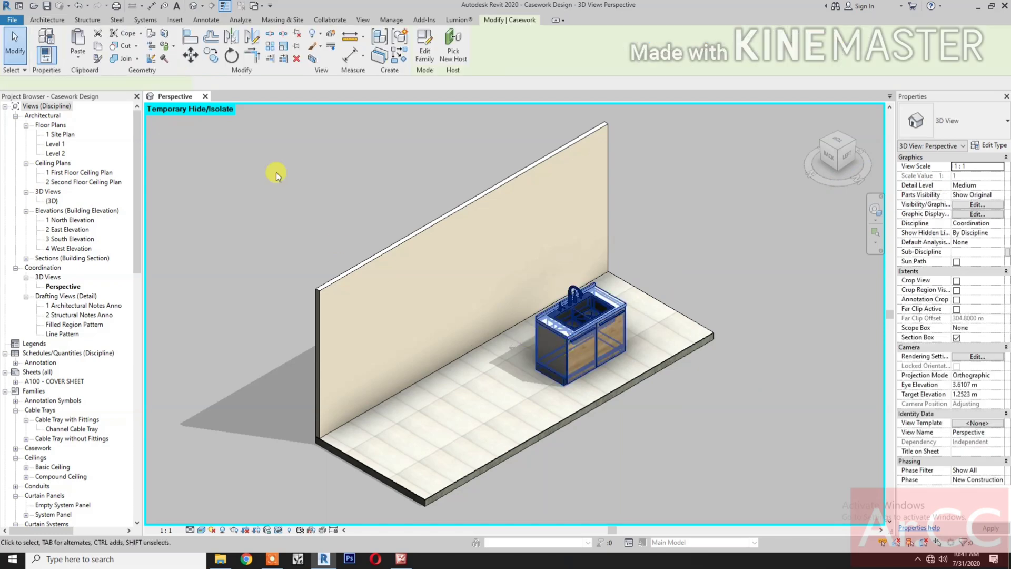
left_click(579, 326)
key("m")
key("v")
left_click(649, 410)
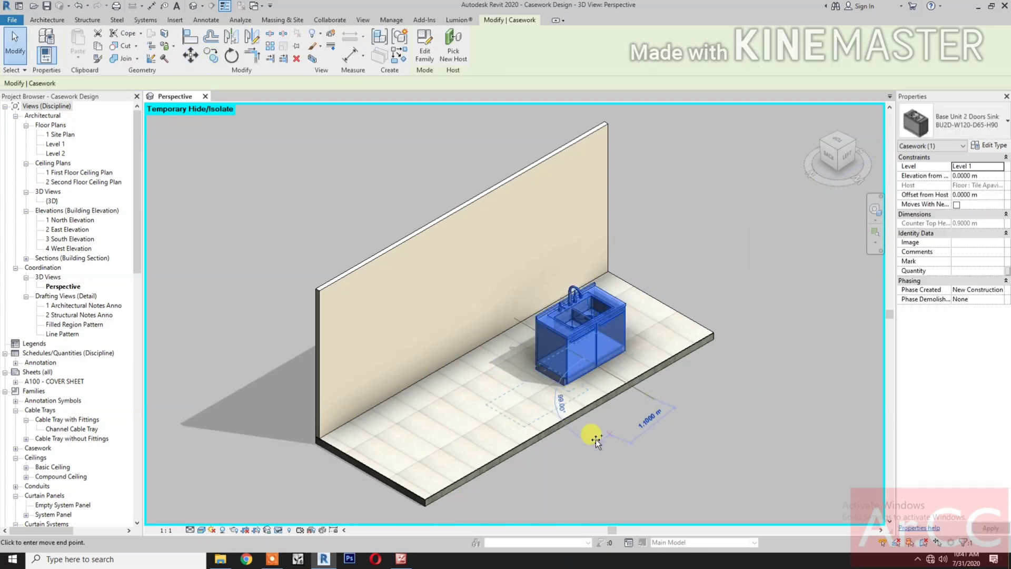
key("Escape")
key("c")
key("o")
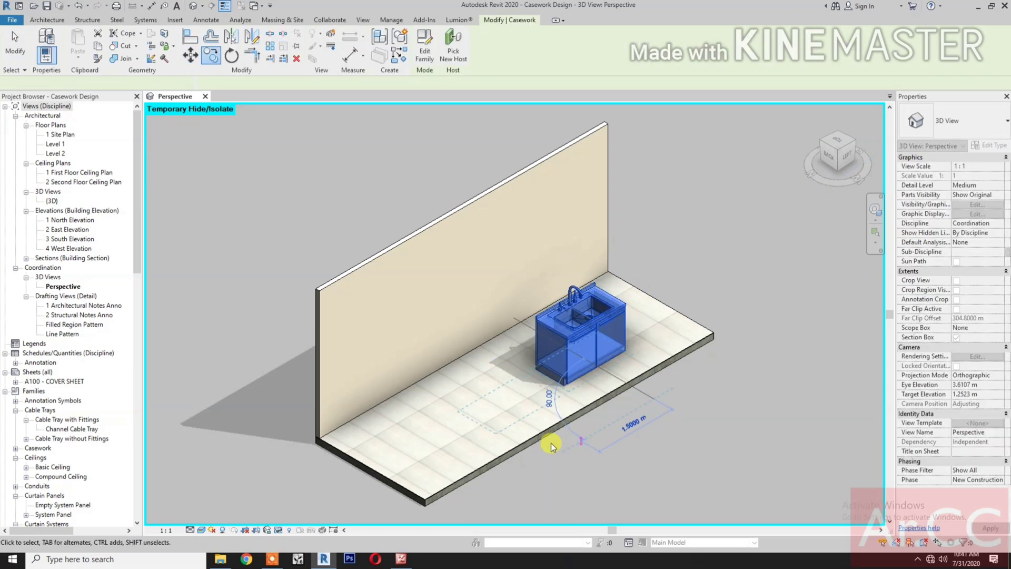
left_click(551, 446)
left_click(988, 145)
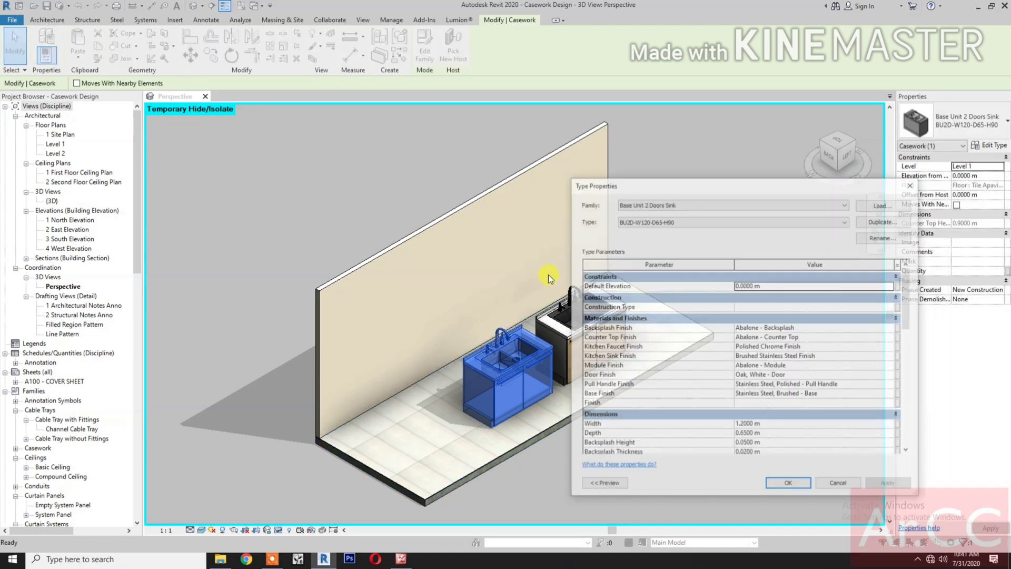
- Duplicate the cabinet type as BU2D-W90-D65-H90 with Width 0.9 m, then frame both cabinets
left_click(879, 221)
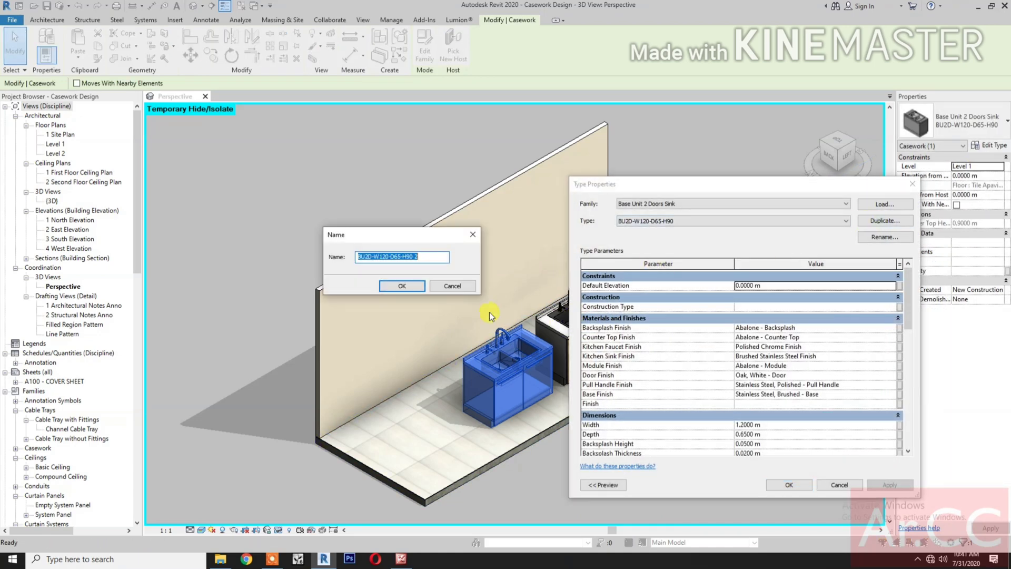
left_click(430, 253)
key("BackSpace")
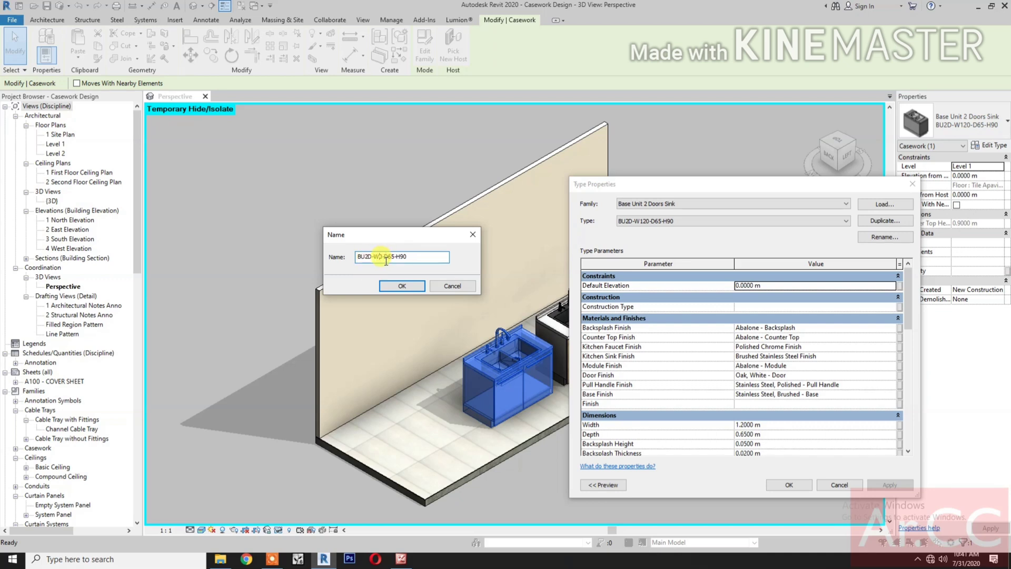
left_click(400, 285)
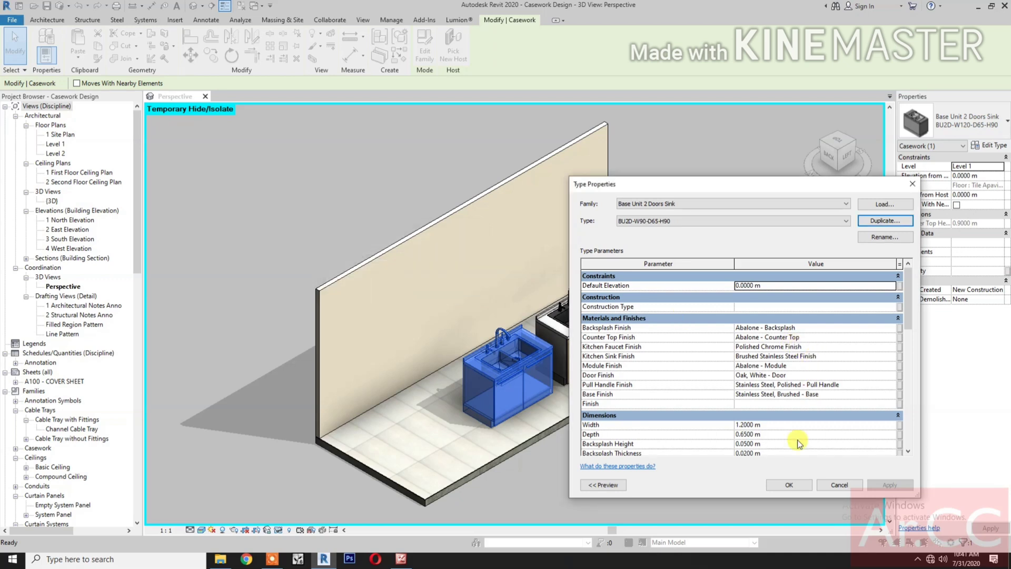
left_click(777, 423)
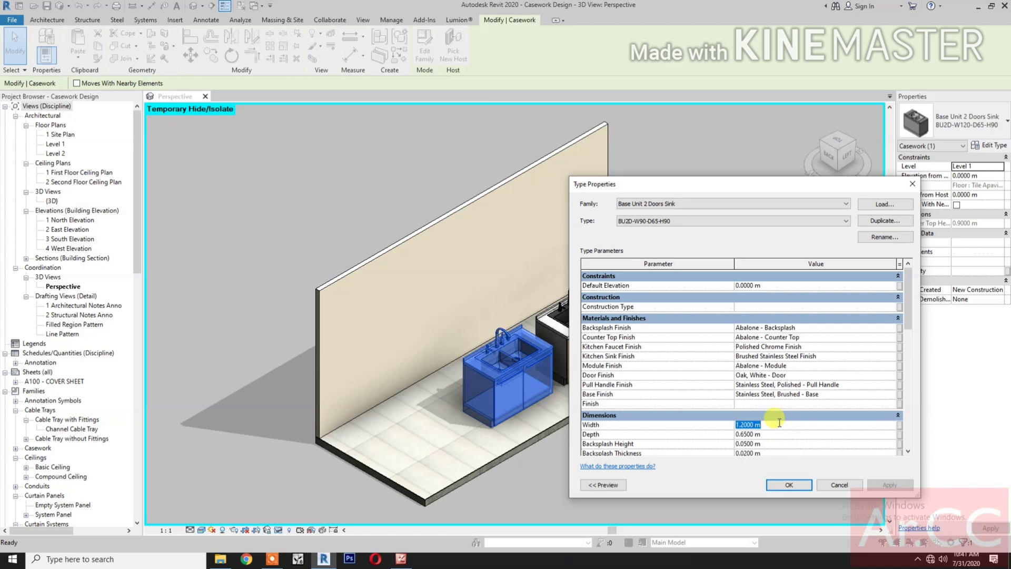
type("0.9")
left_click(780, 485)
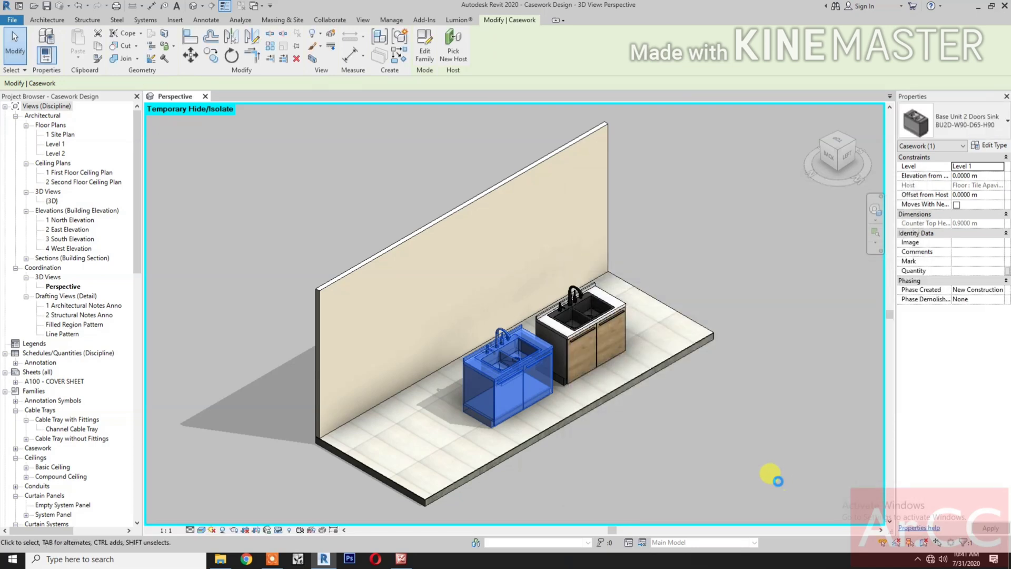
left_click(776, 478)
scroll(594, 466, "up", 2)
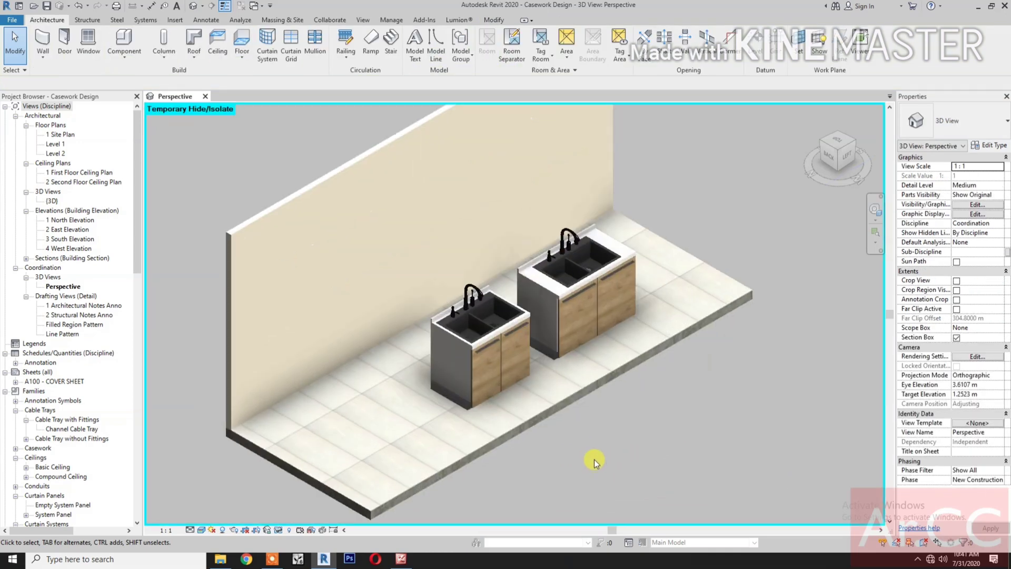
middle_click_drag(591, 461, 676, 456)
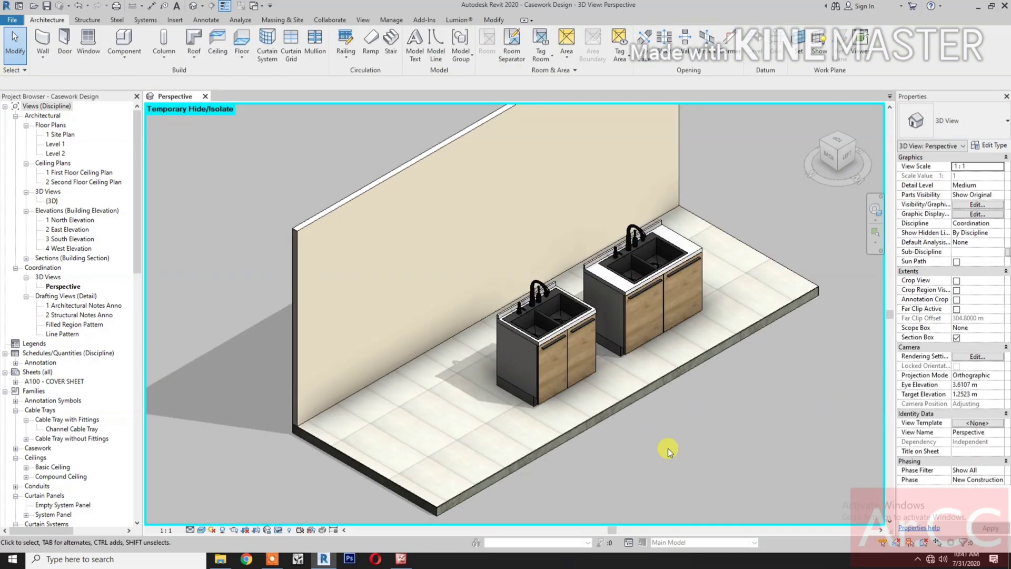